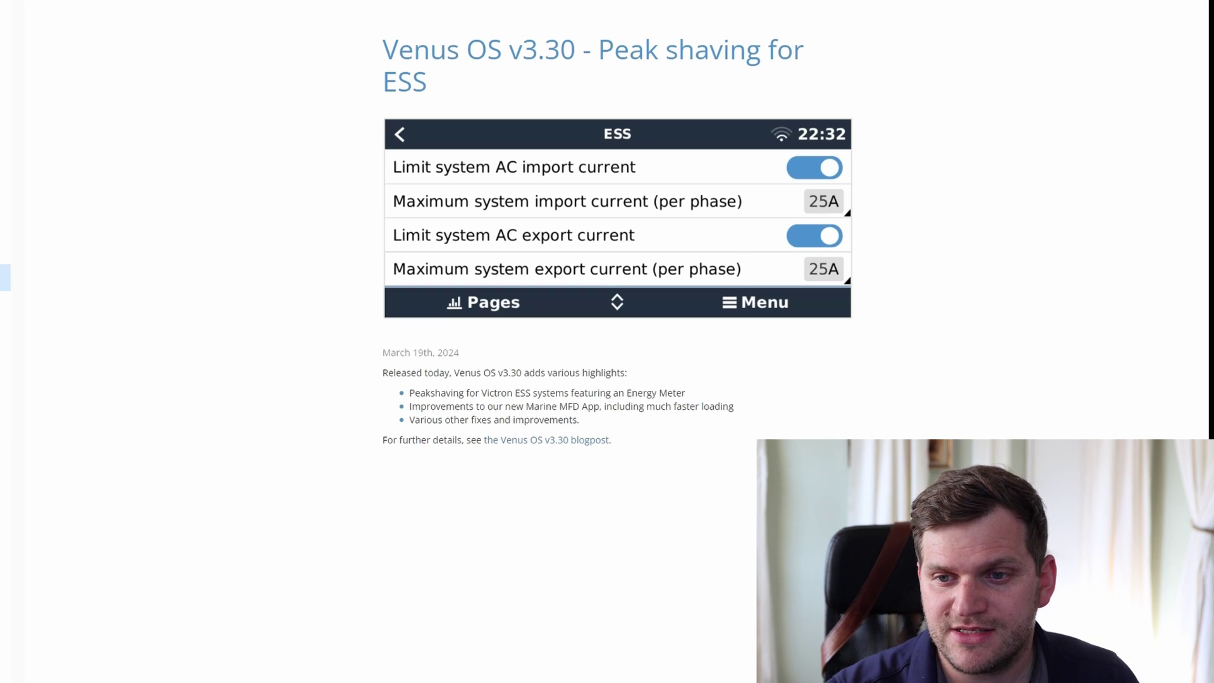
- Highlight the 'Released today' v3.30 summary paragraph and its bullet list in the blog
drag(381, 373, 776, 424)
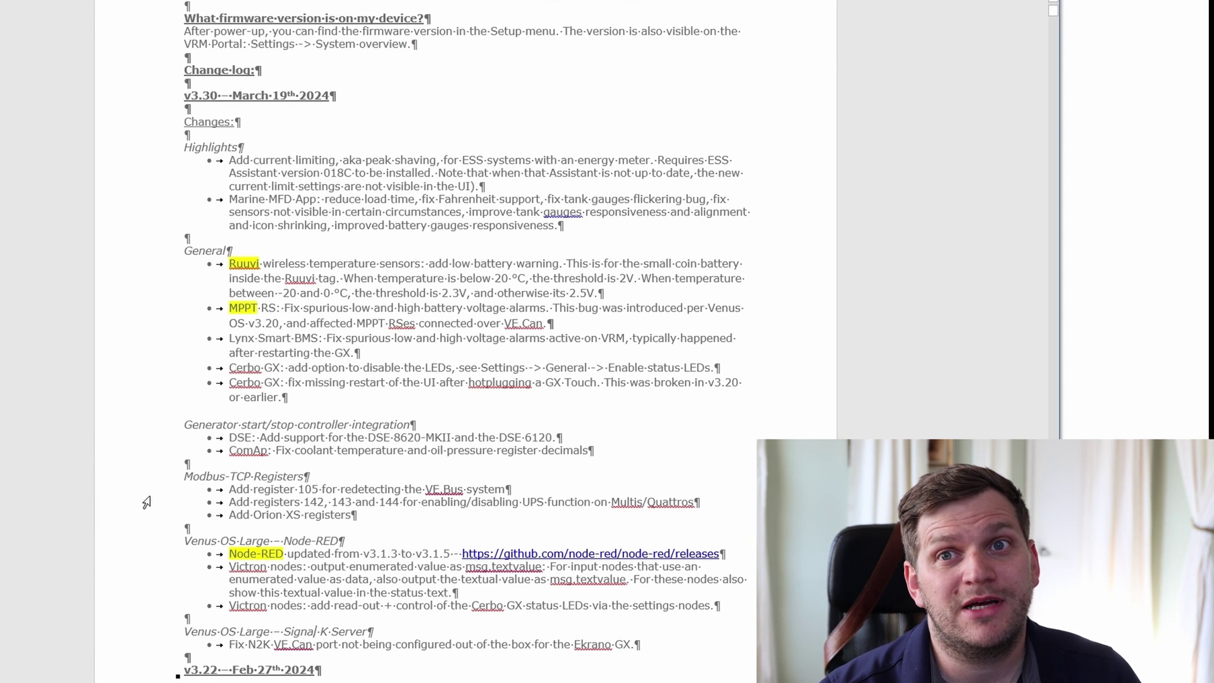
drag(139, 95, 134, 138)
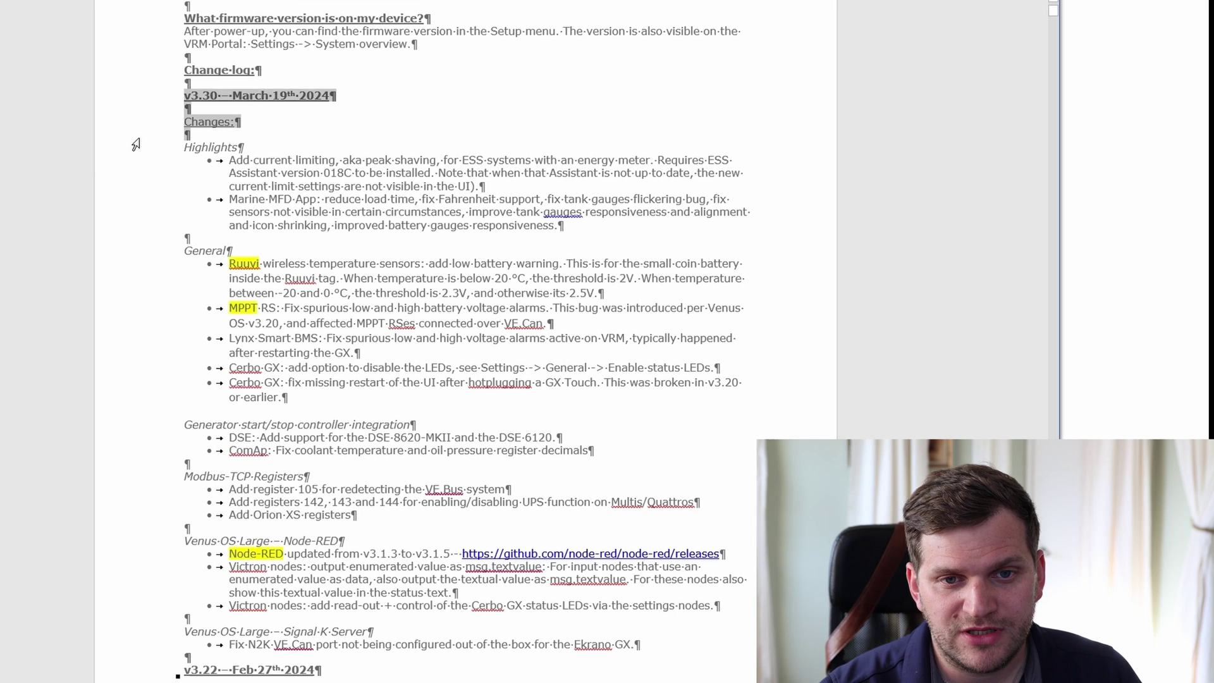
click(255, 95)
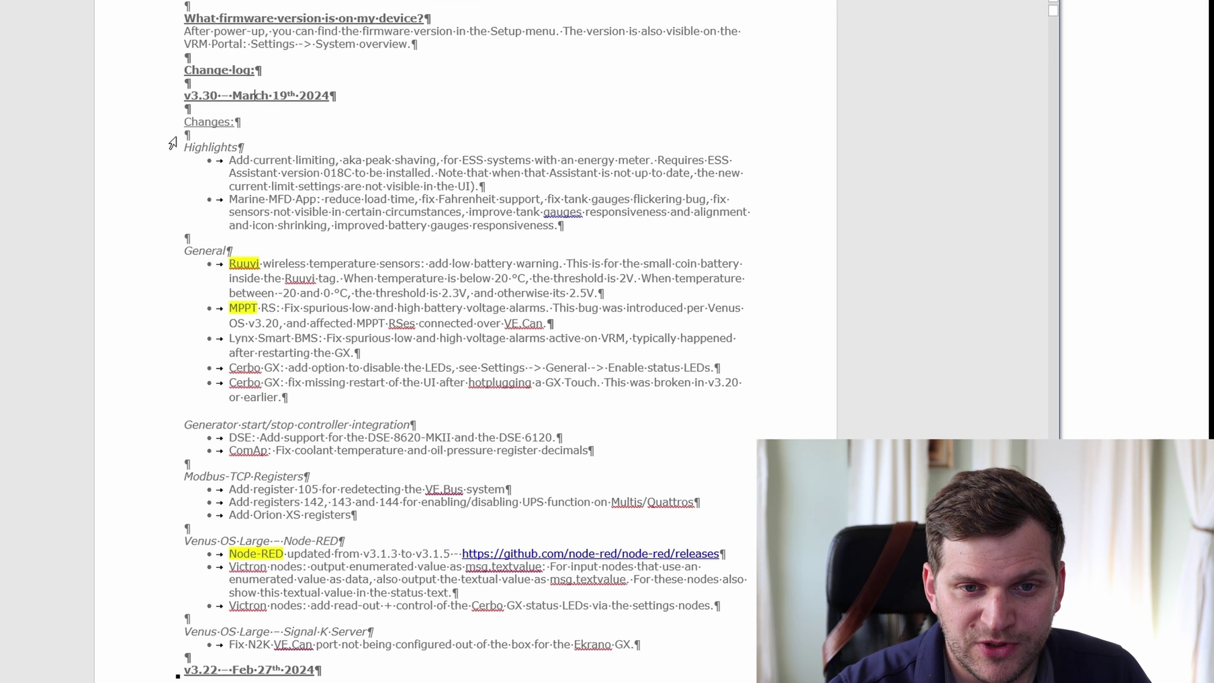
drag(117, 149, 107, 232)
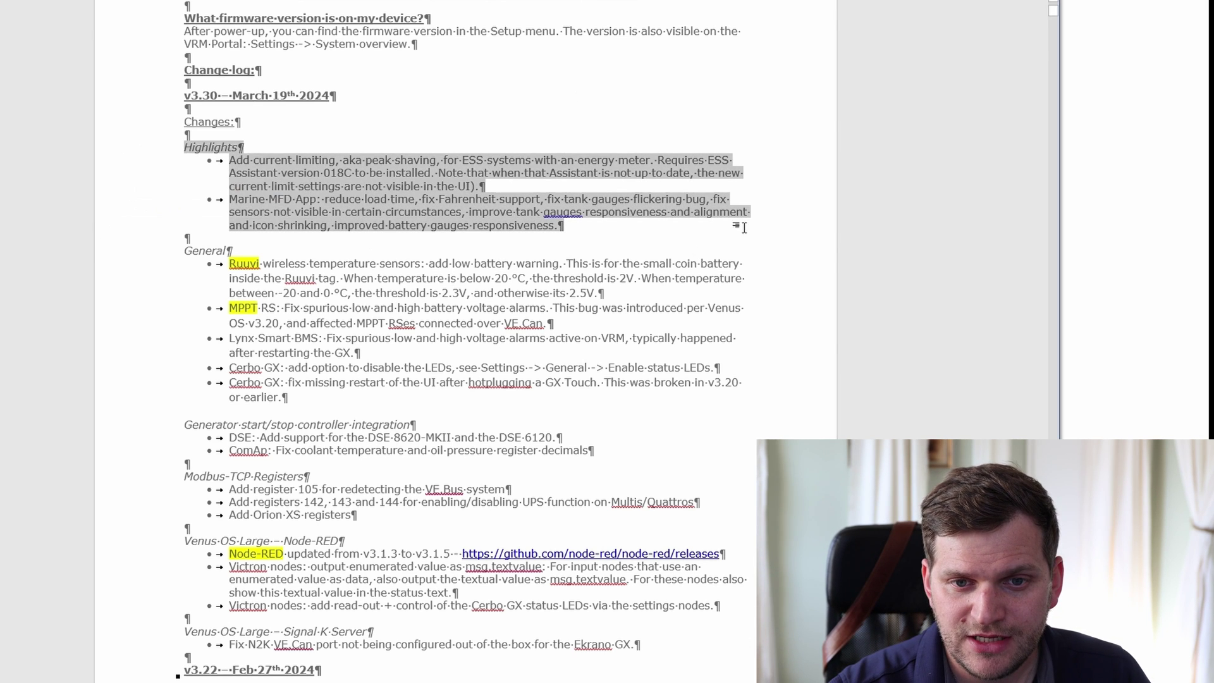
click(766, 204)
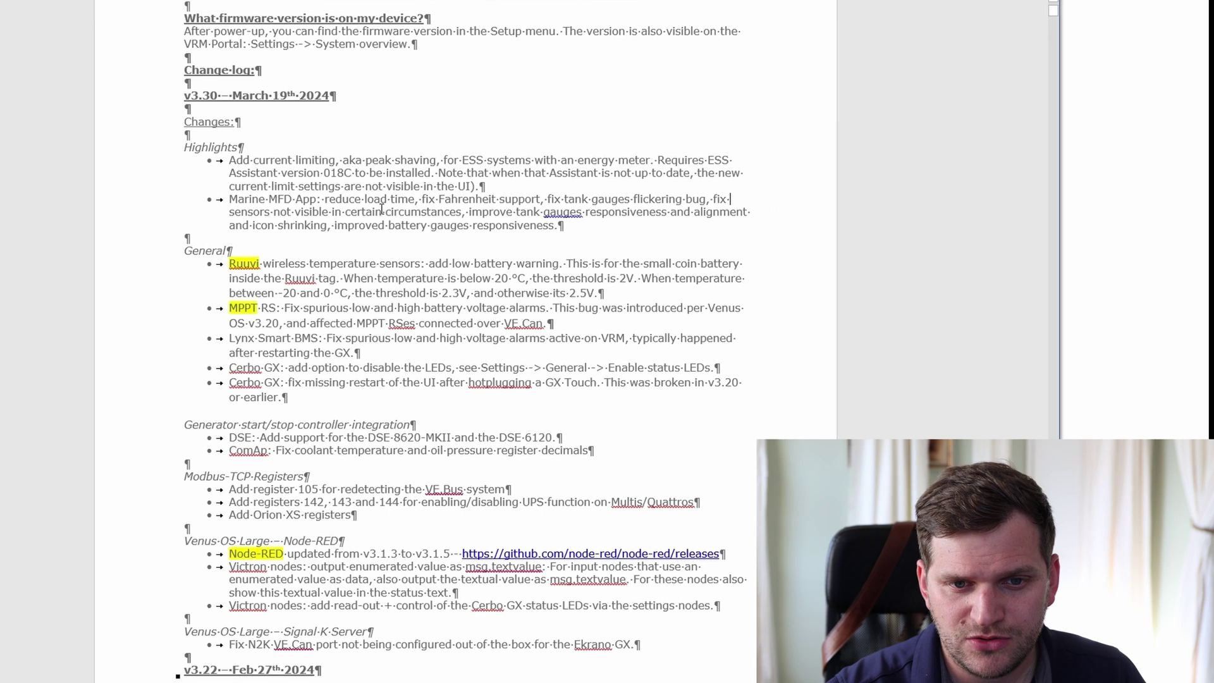
drag(229, 160, 342, 161)
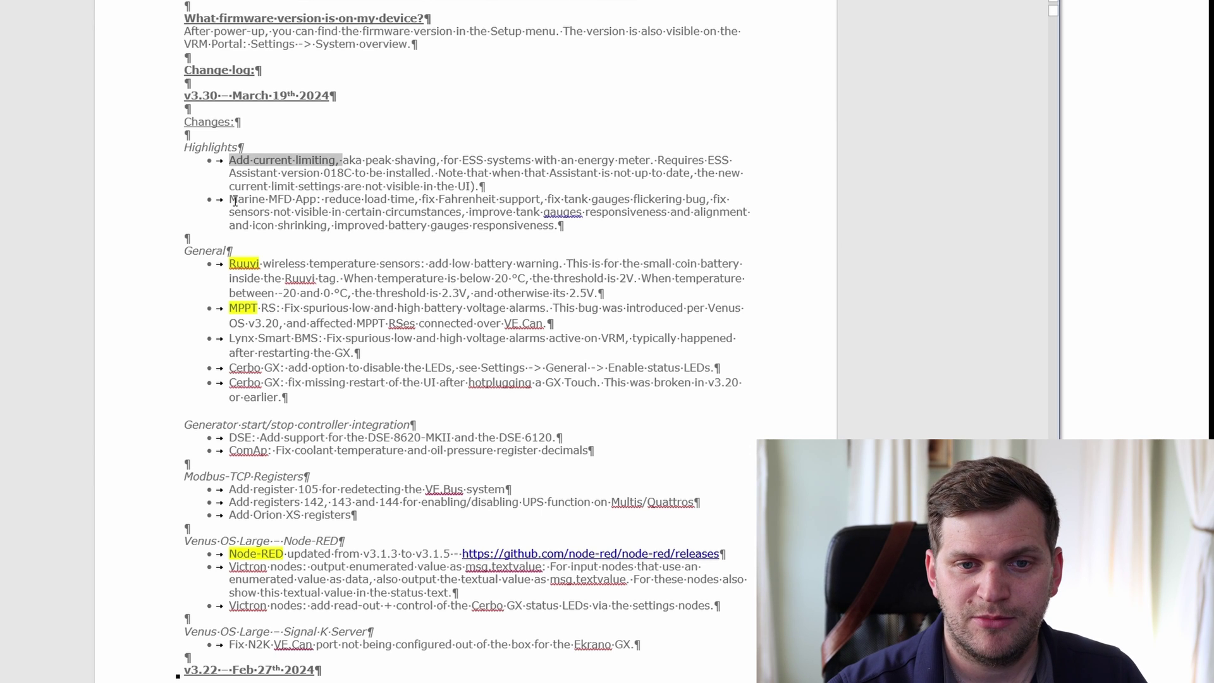
drag(235, 201, 295, 201)
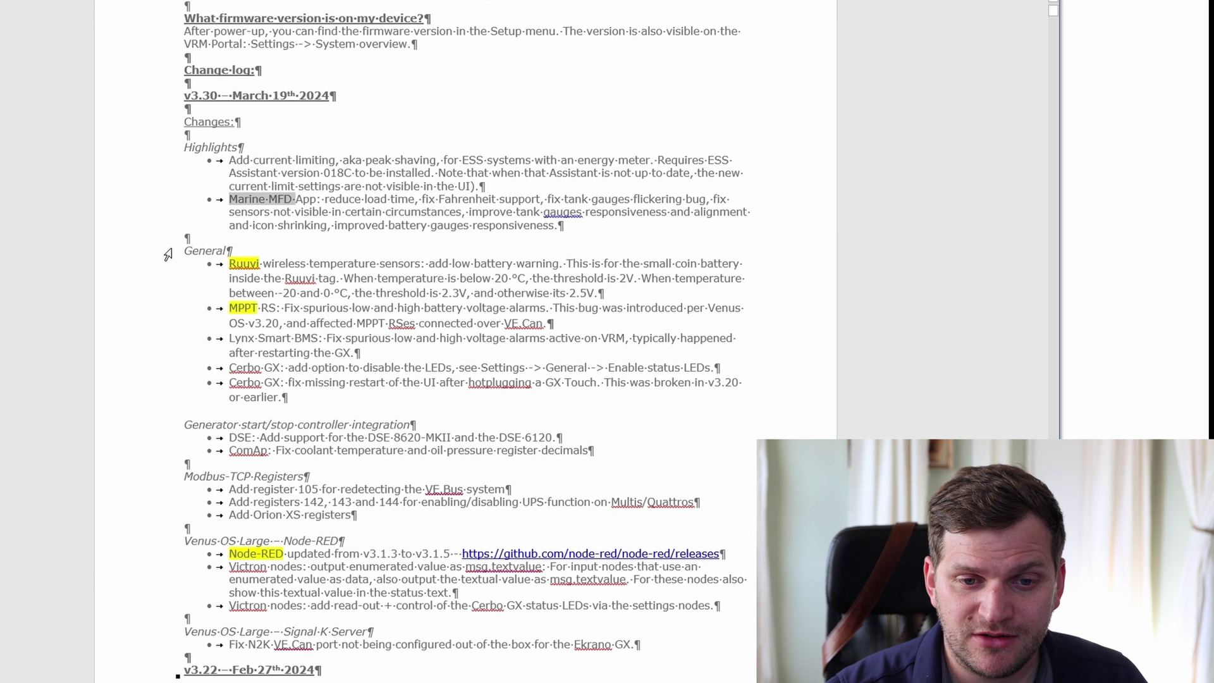
drag(168, 250, 117, 357)
click(270, 276)
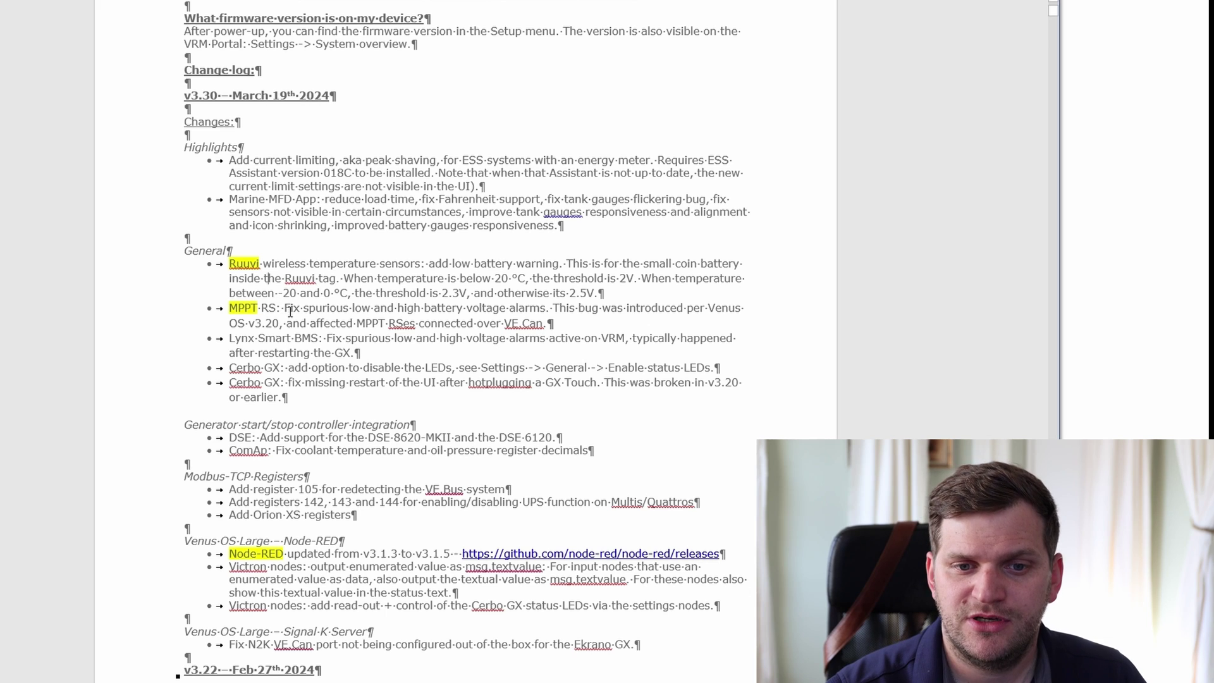
drag(287, 310, 351, 310)
click(387, 307)
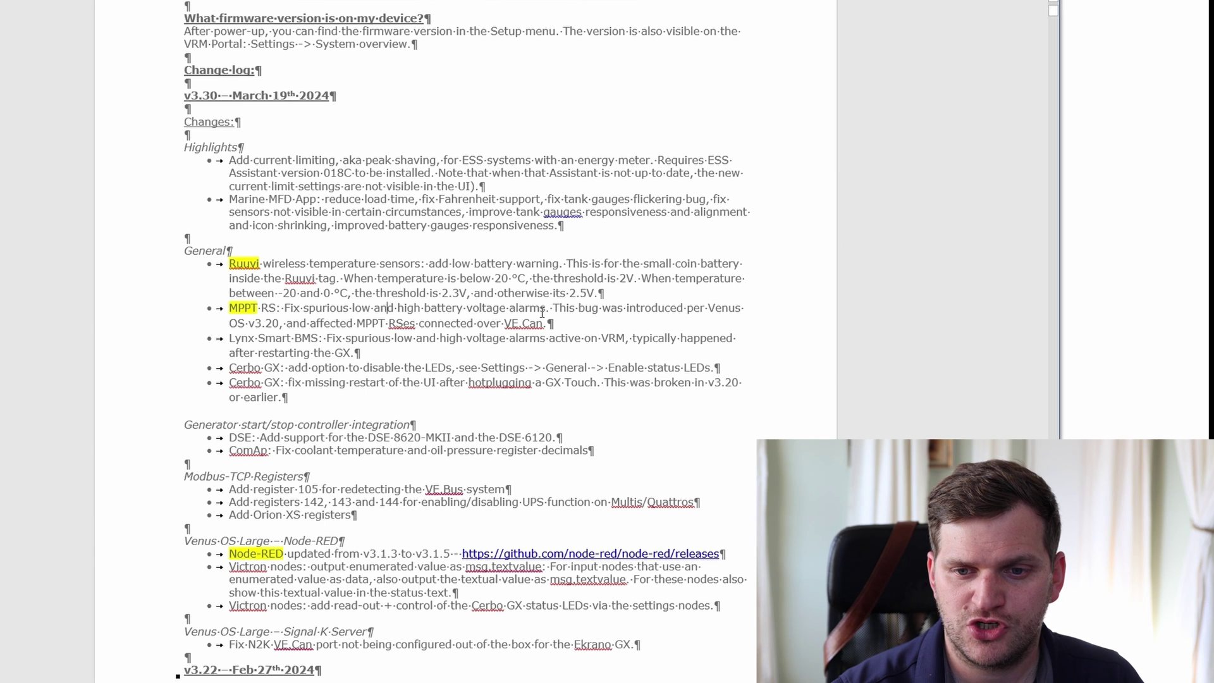
drag(559, 310, 765, 278)
click(767, 336)
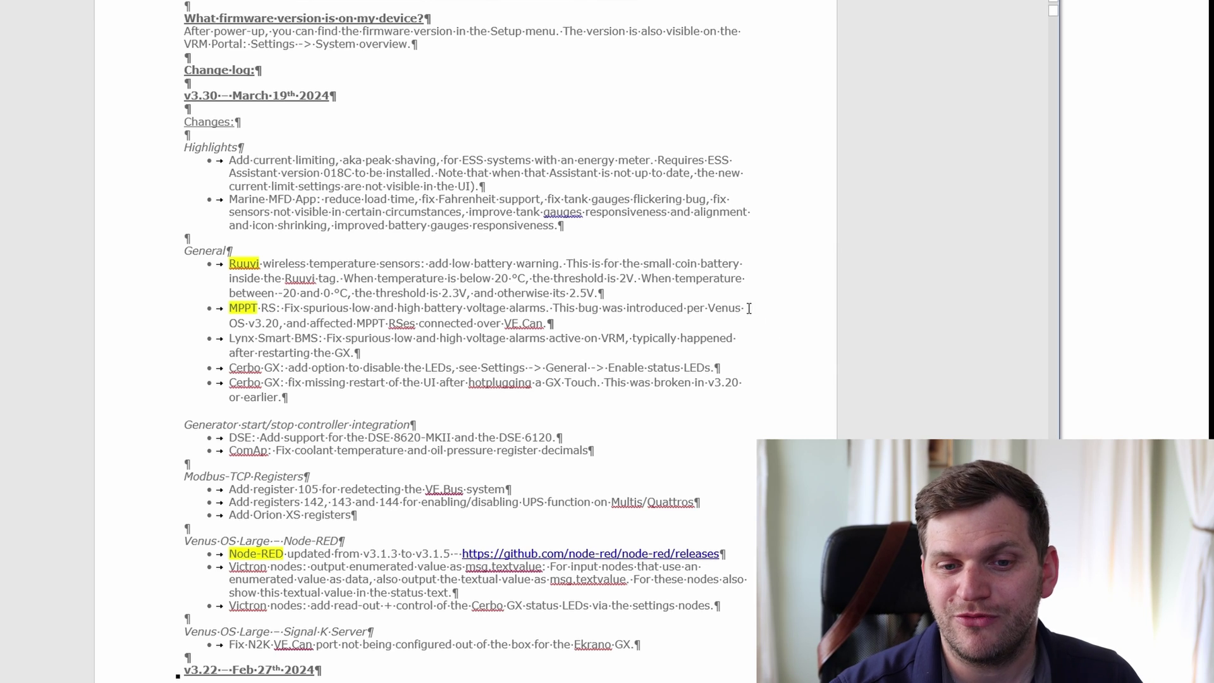
drag(230, 367, 348, 382)
click(762, 395)
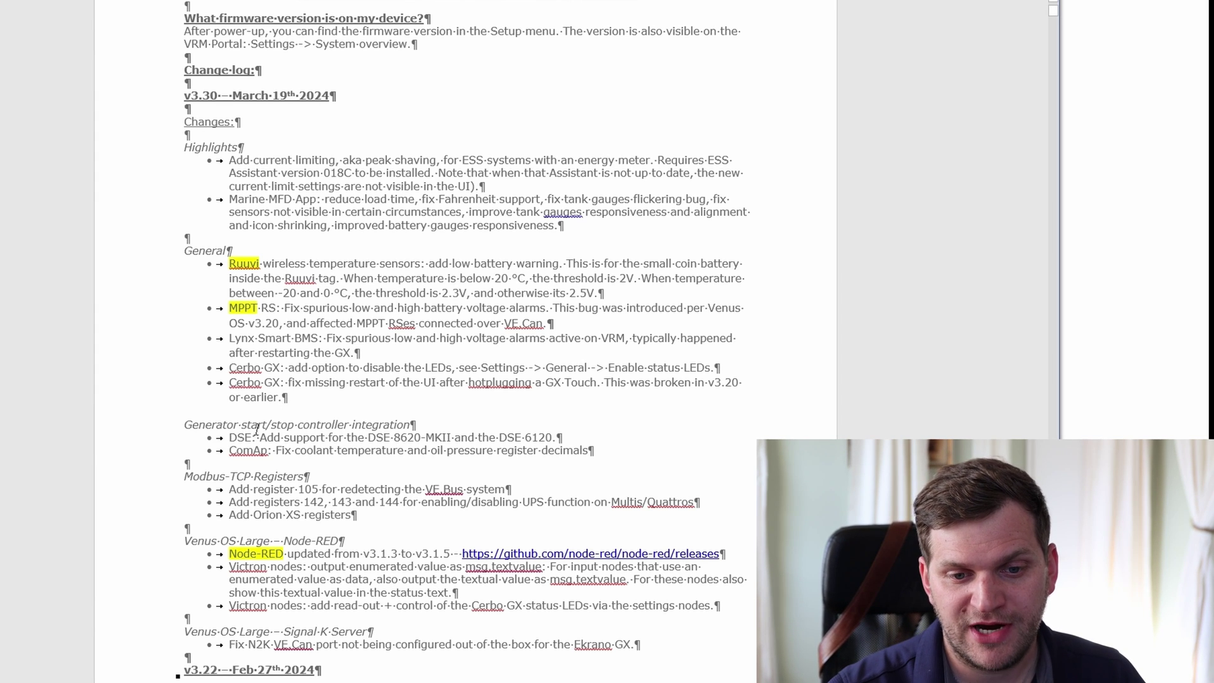
scroll(209, 422, down, 1)
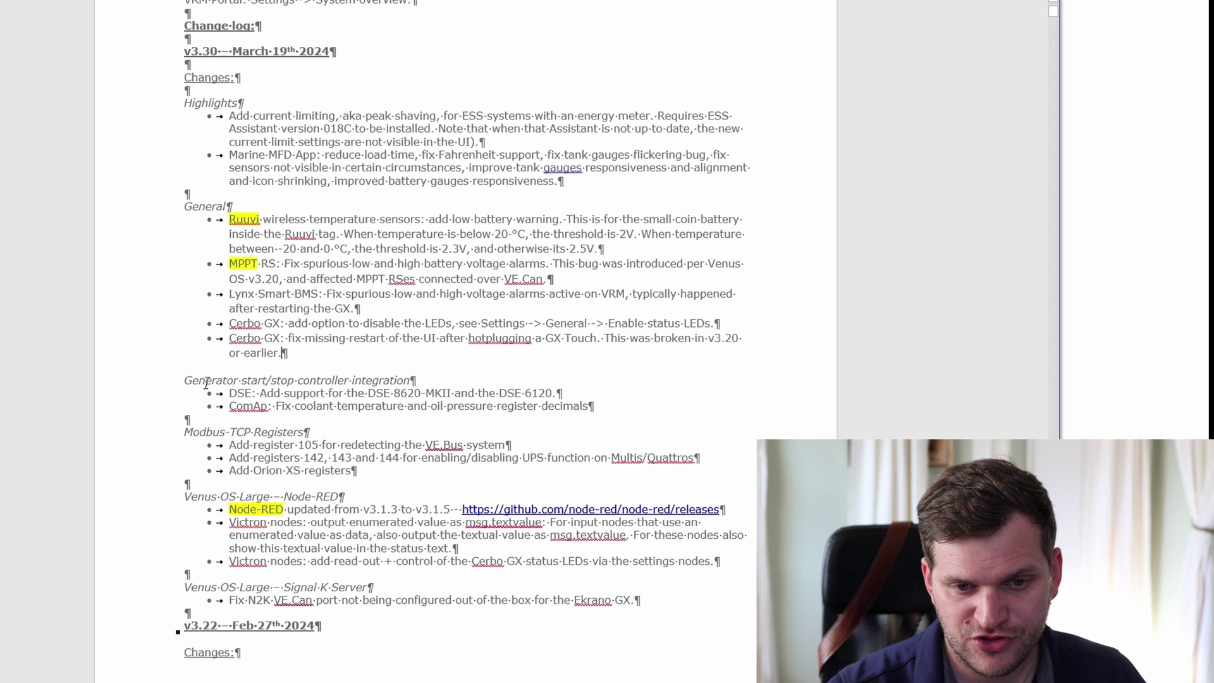
triple_click(206, 382)
click(346, 380)
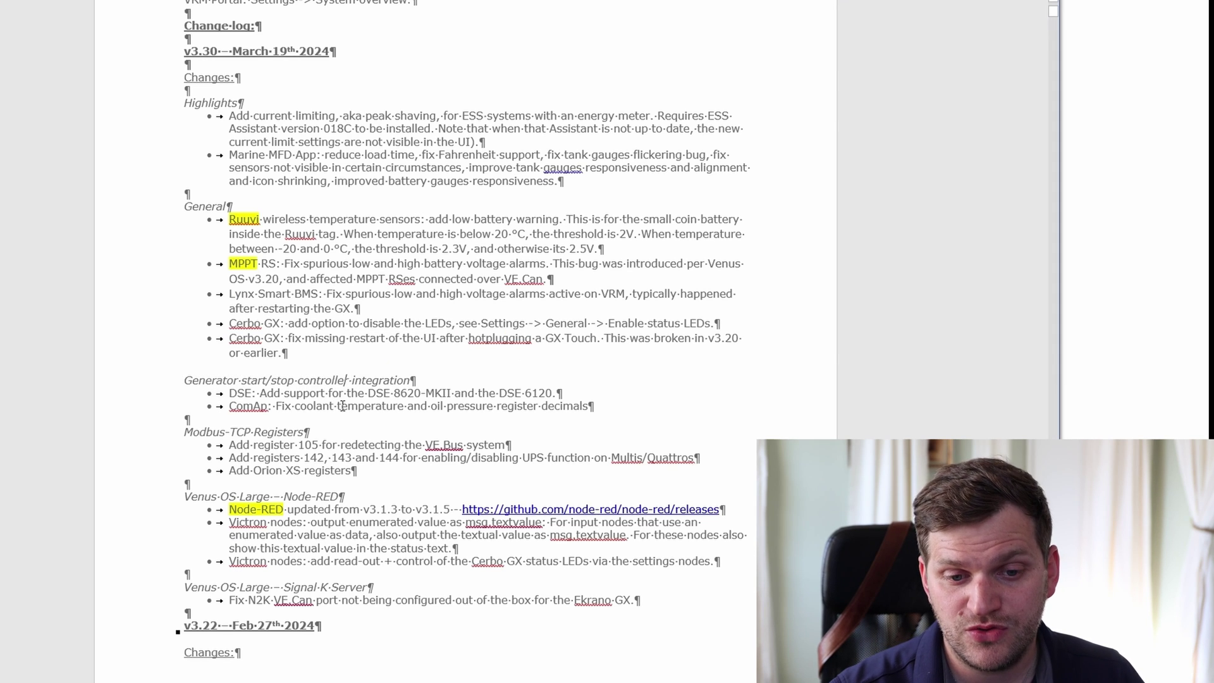
scroll(304, 426, down, 1)
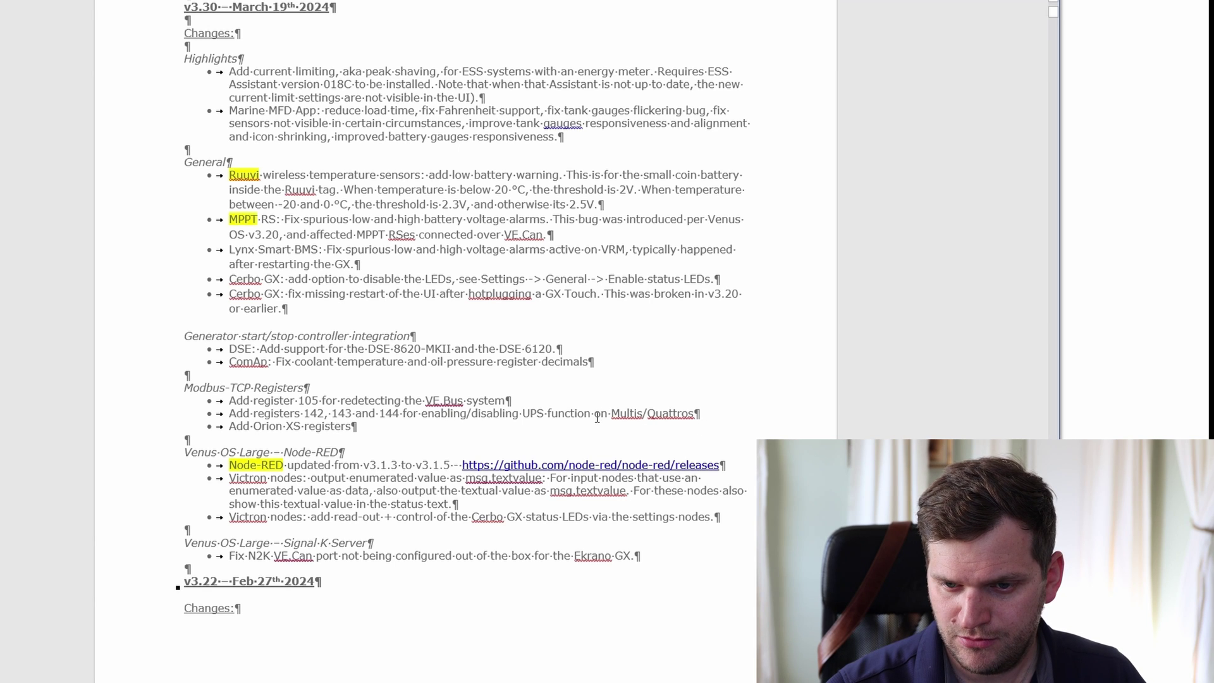
click(471, 416)
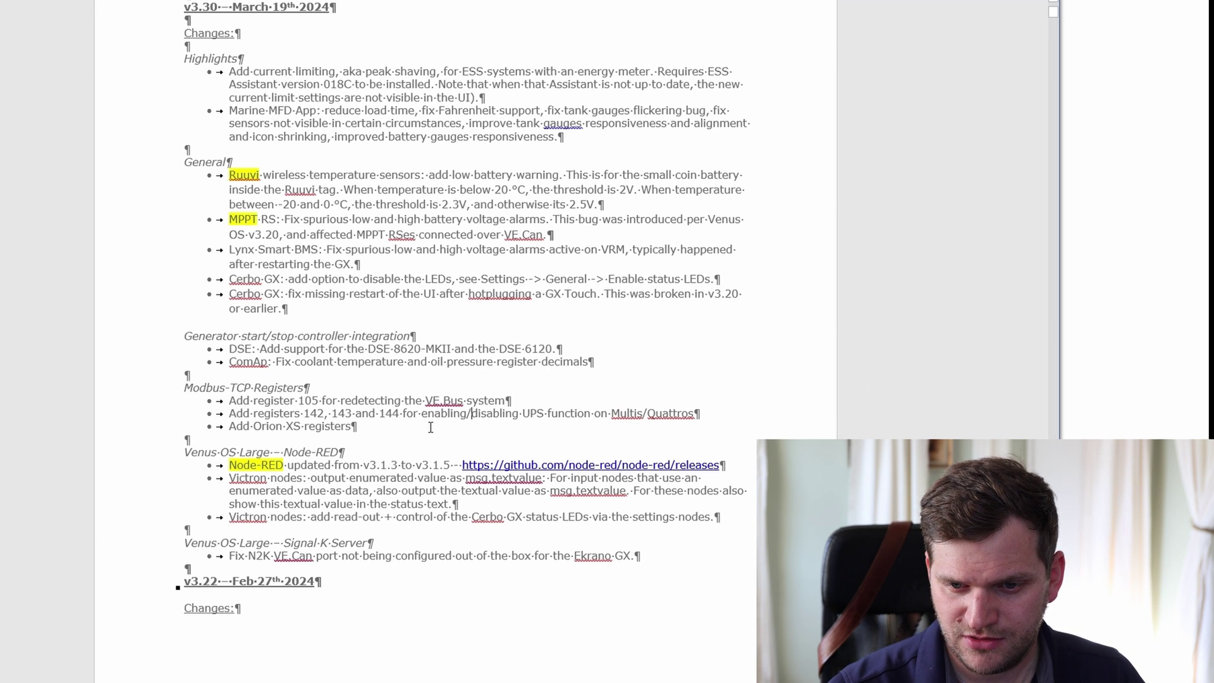
triple_click(275, 426)
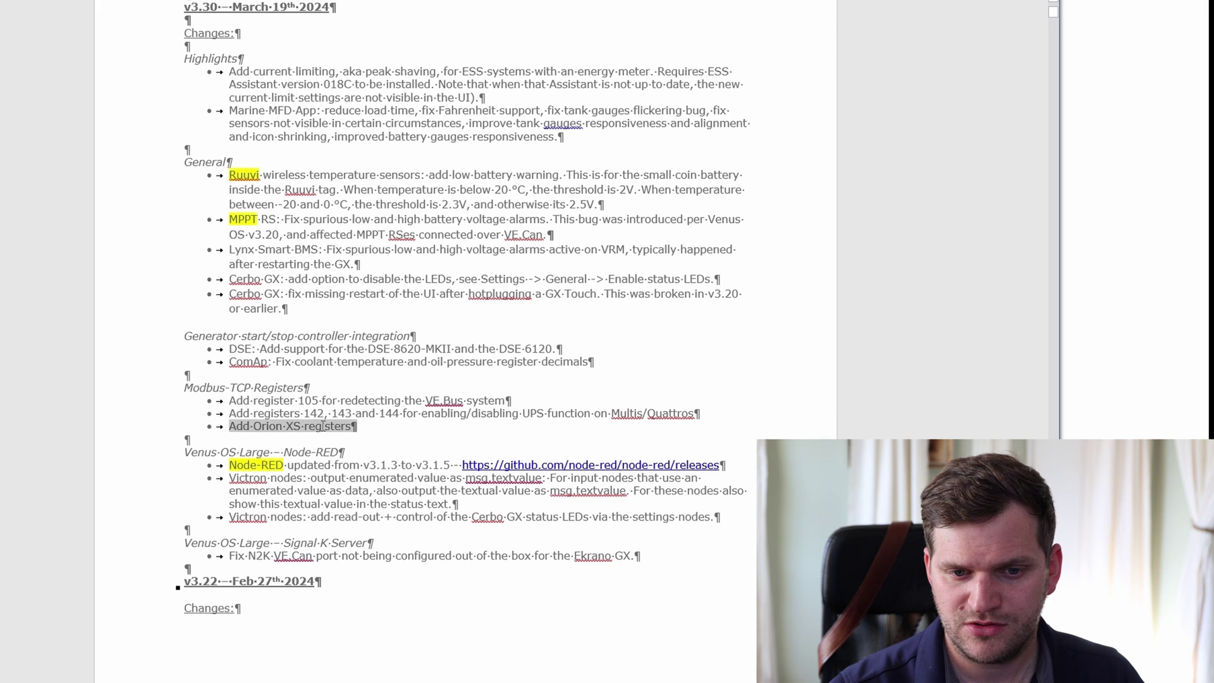
click(275, 426)
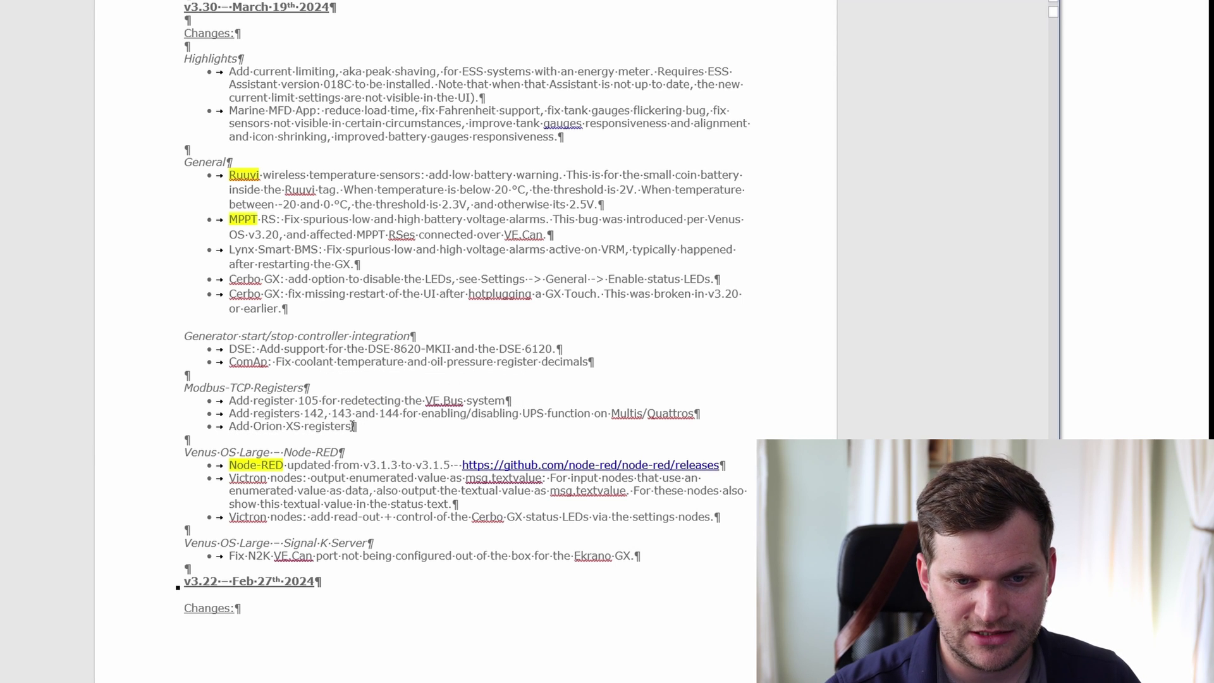
scroll(366, 442, down, 3)
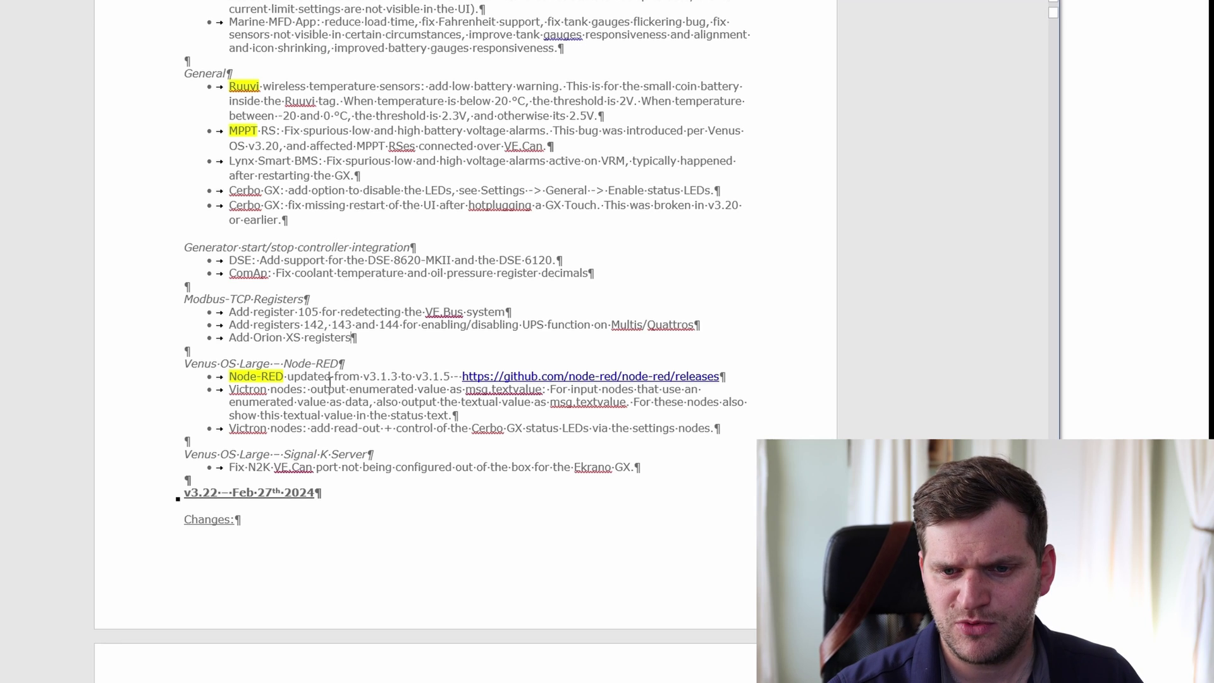
drag(297, 378, 416, 389)
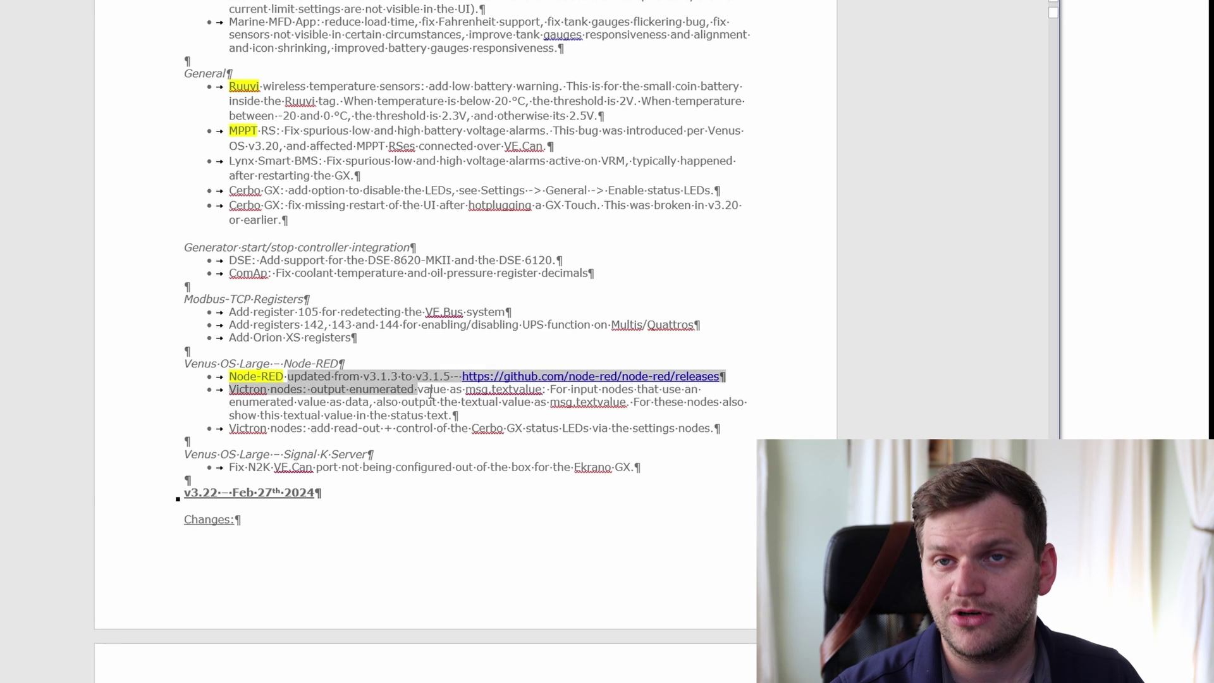
click(430, 389)
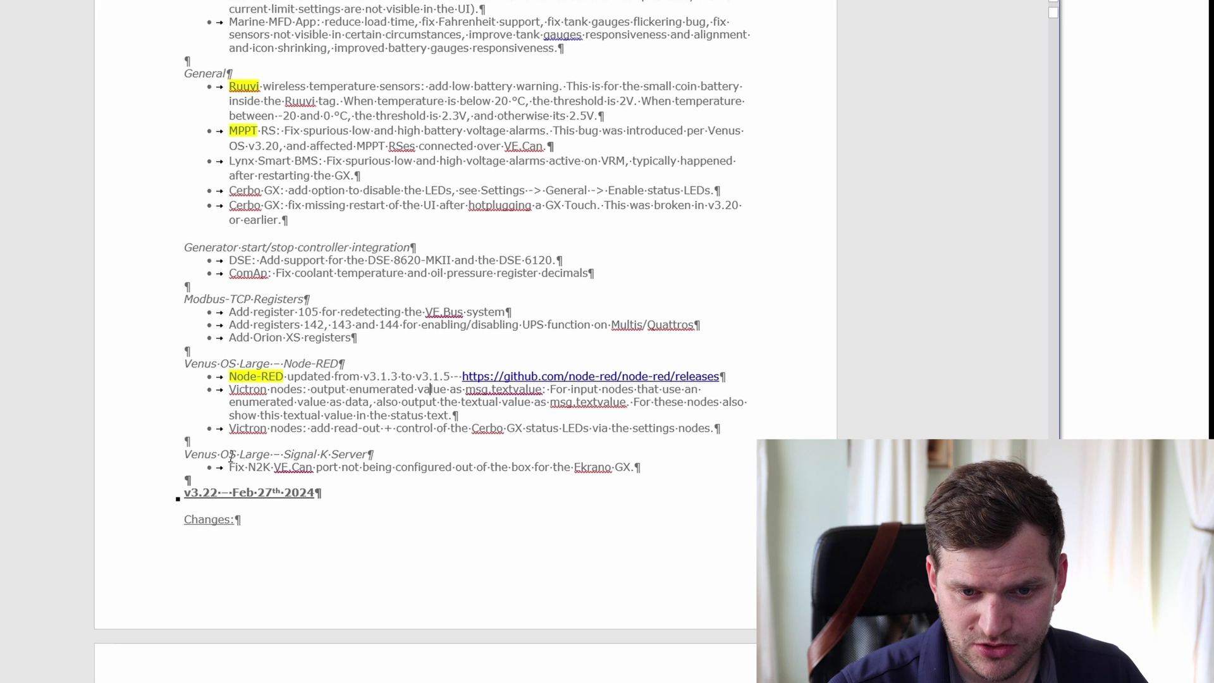
drag(230, 456, 367, 455)
click(406, 466)
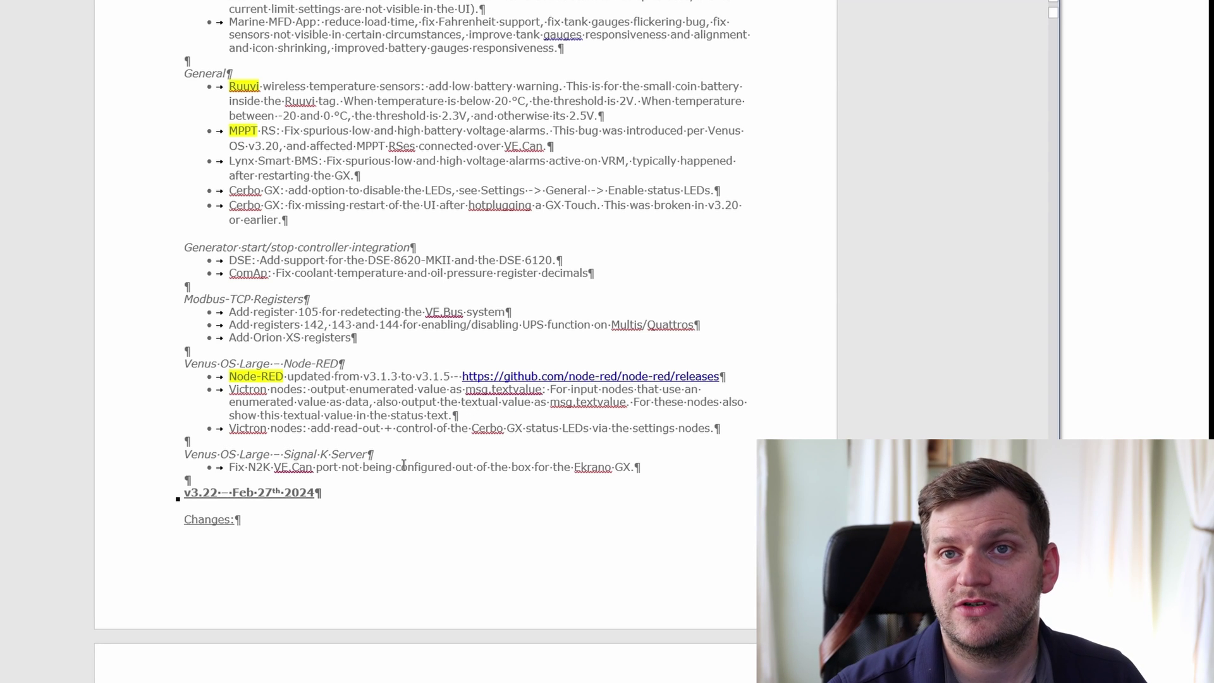
drag(240, 364, 340, 468)
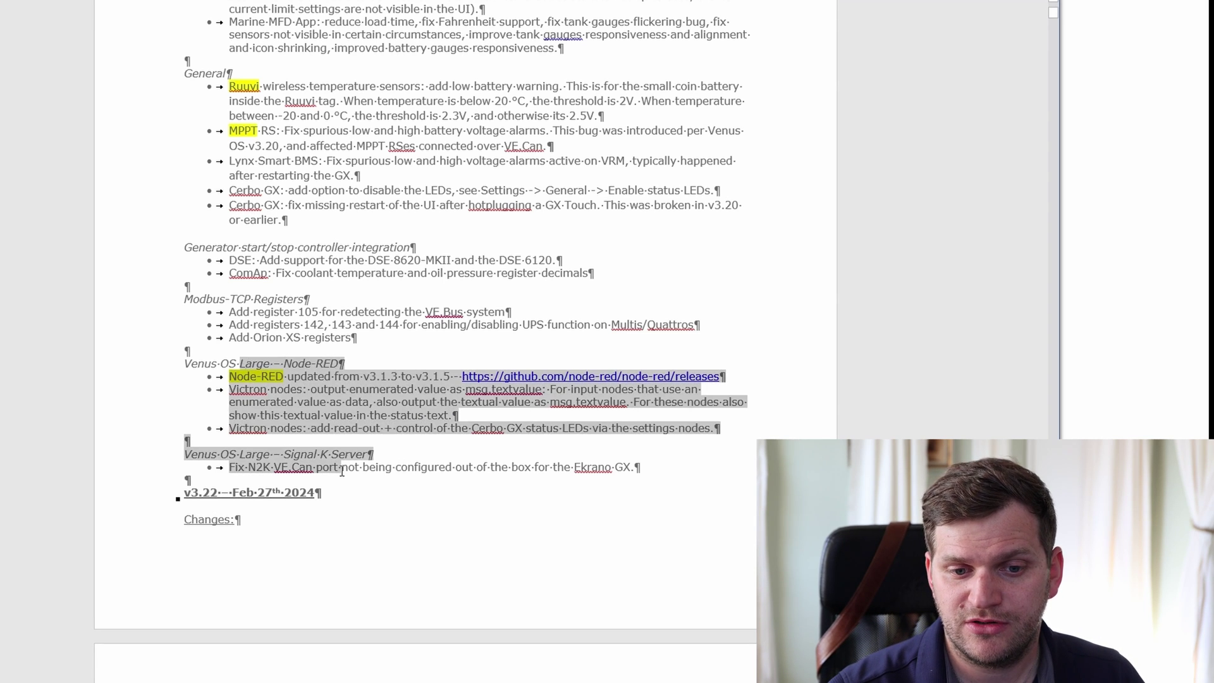
click(392, 491)
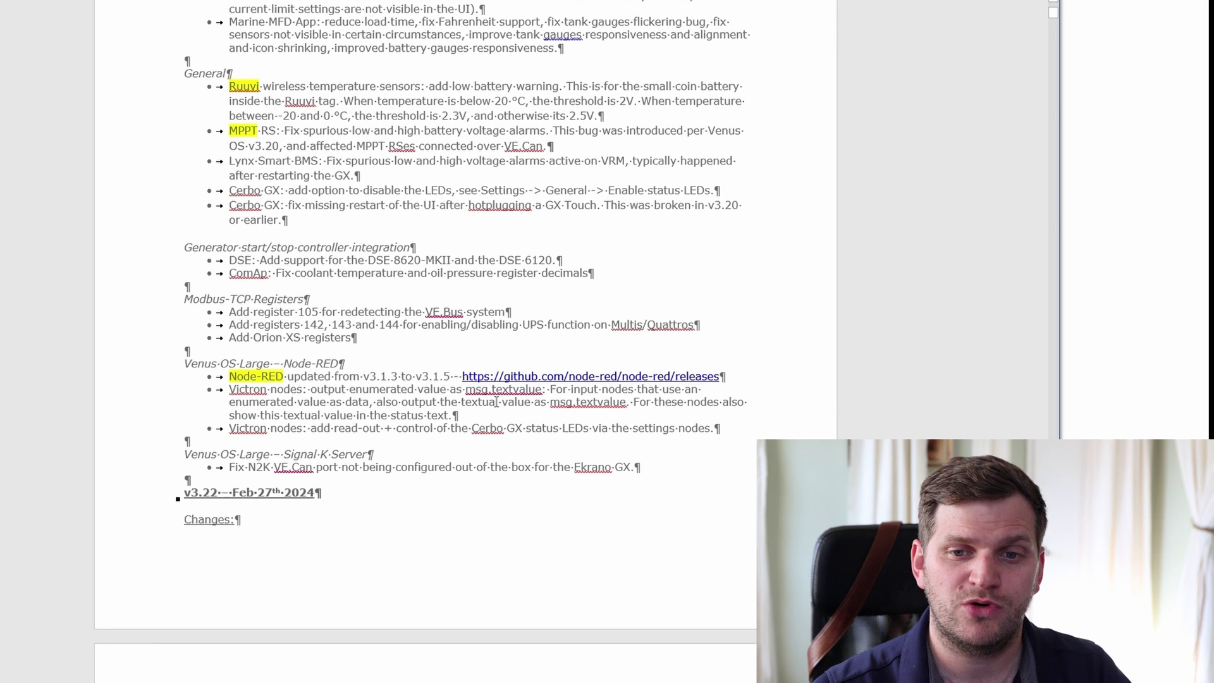
drag(528, 191, 543, 191)
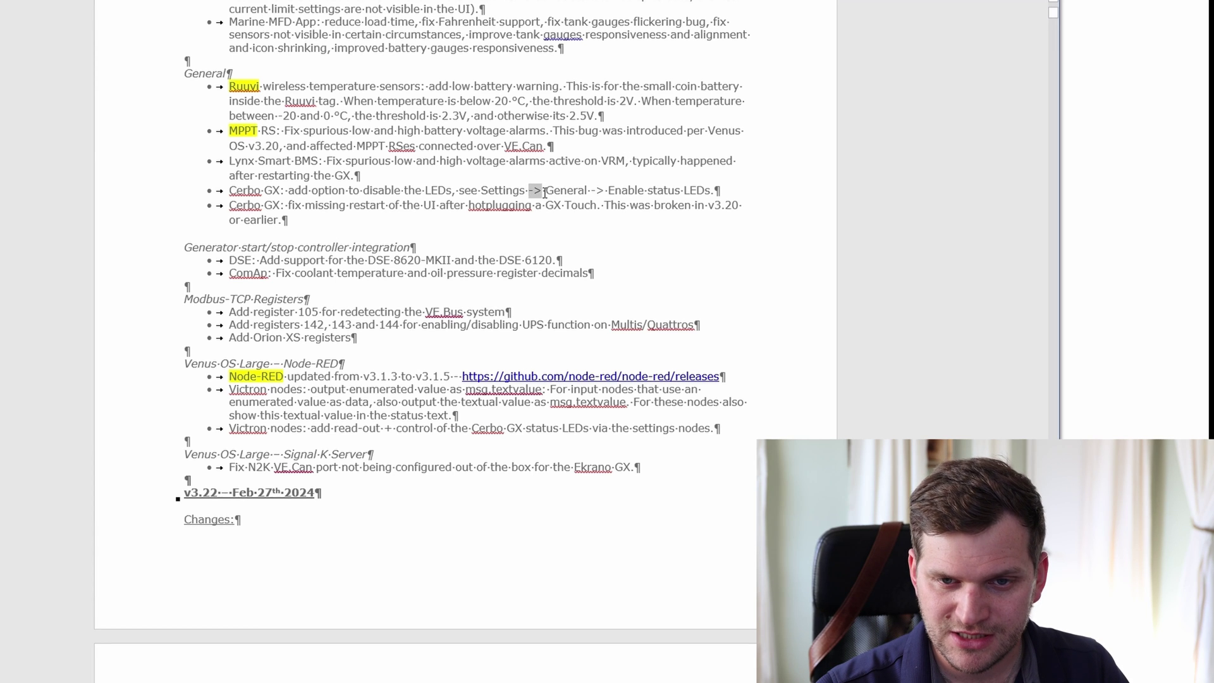
click(624, 204)
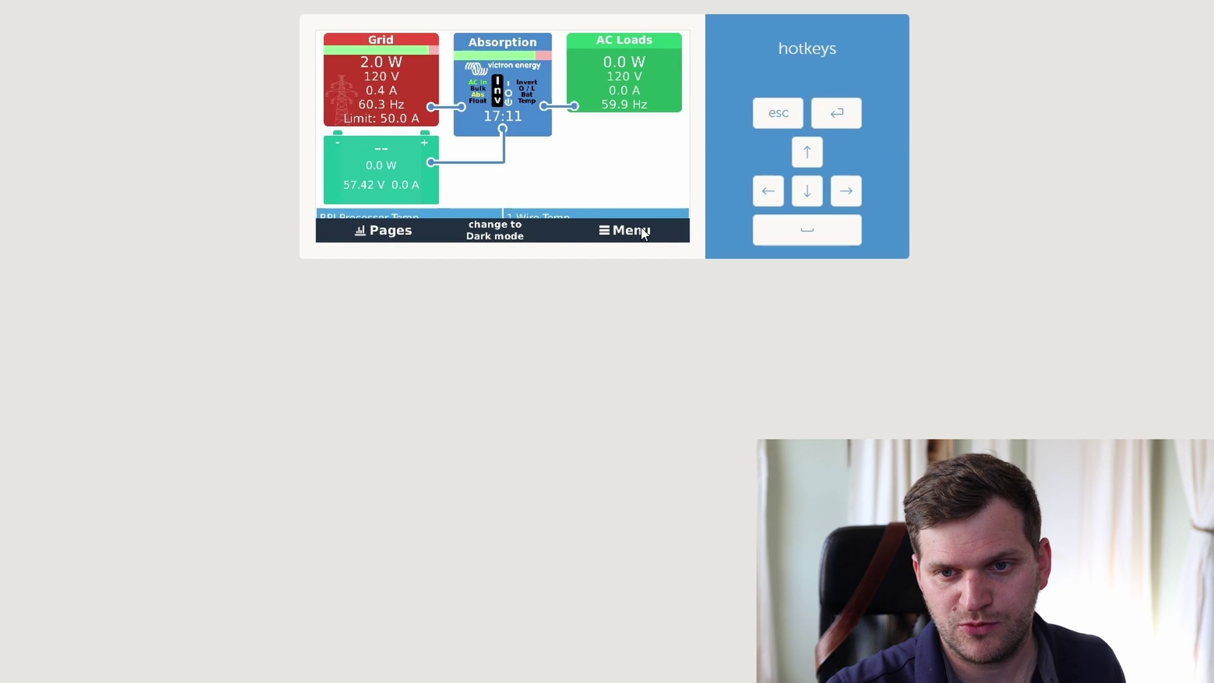
- View the Device List, then return to the grid, inverter and AC loads overview page
click(641, 227)
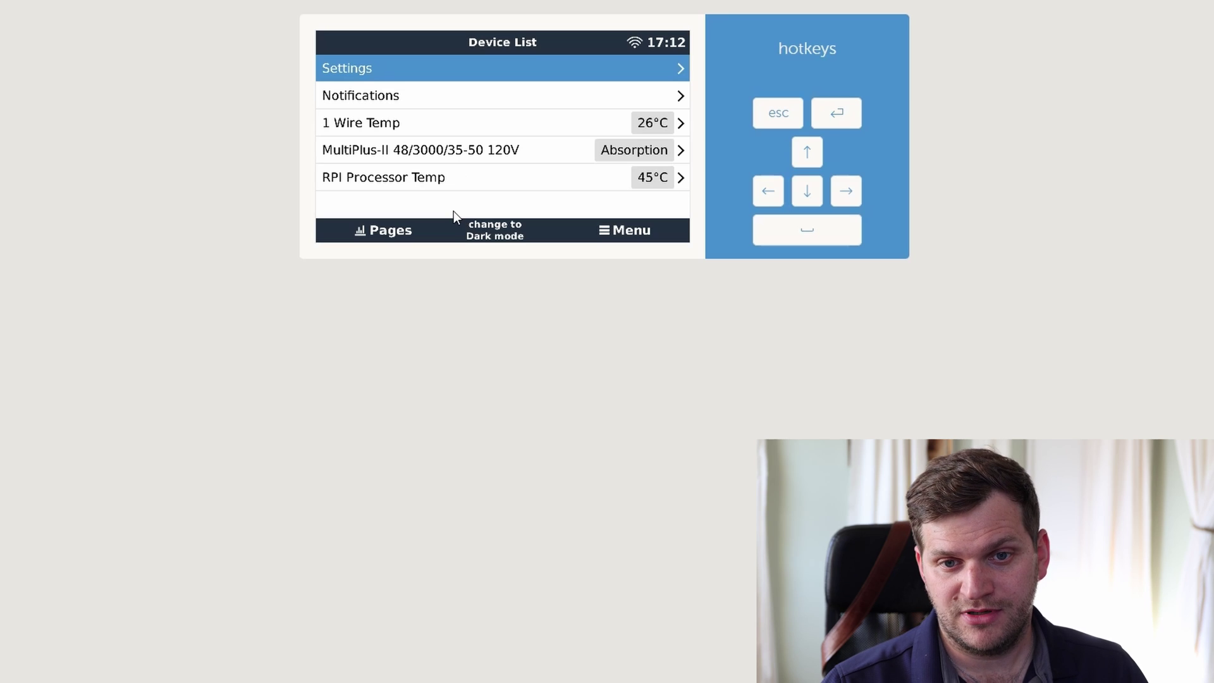
click(386, 232)
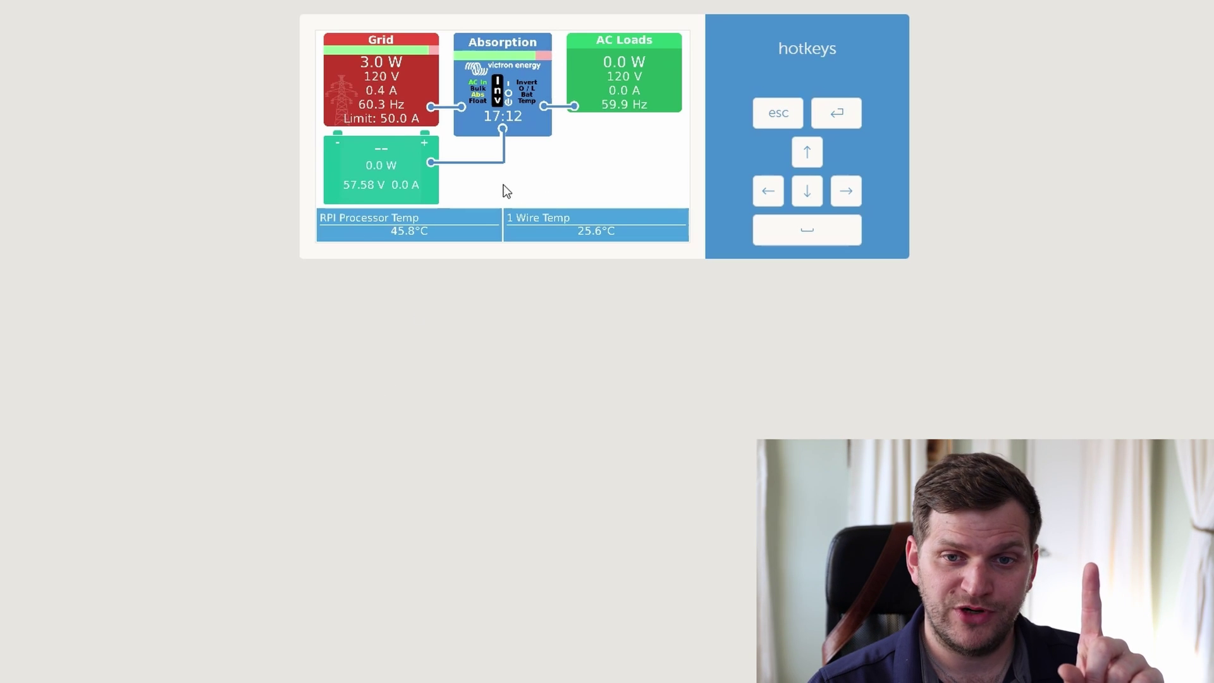
- Go to the Relay overview and toggle Relay 3 off and on repeatedly, ending On
key(Down)
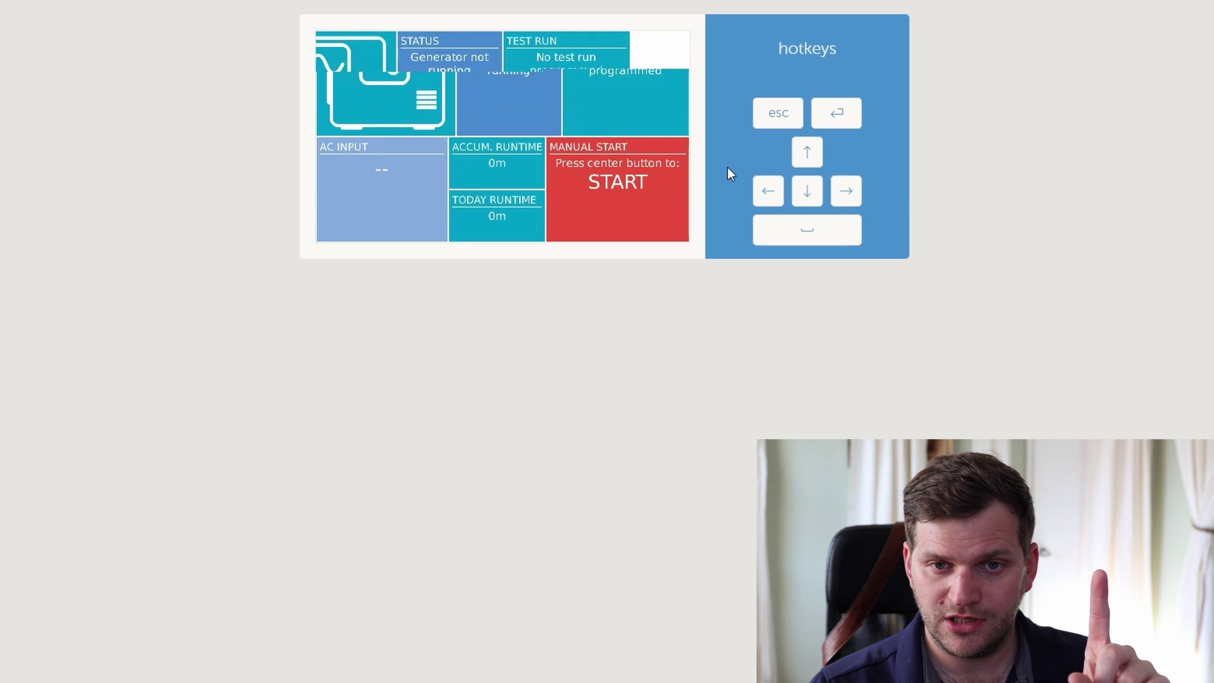
key(Down)
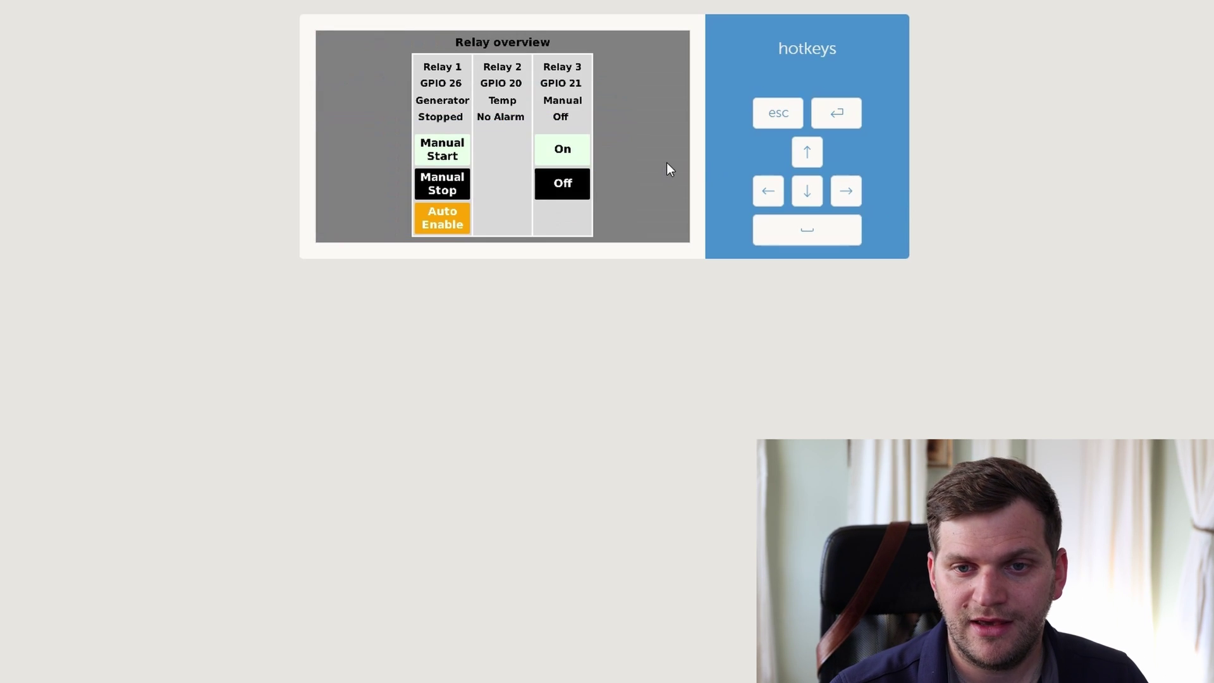
click(564, 157)
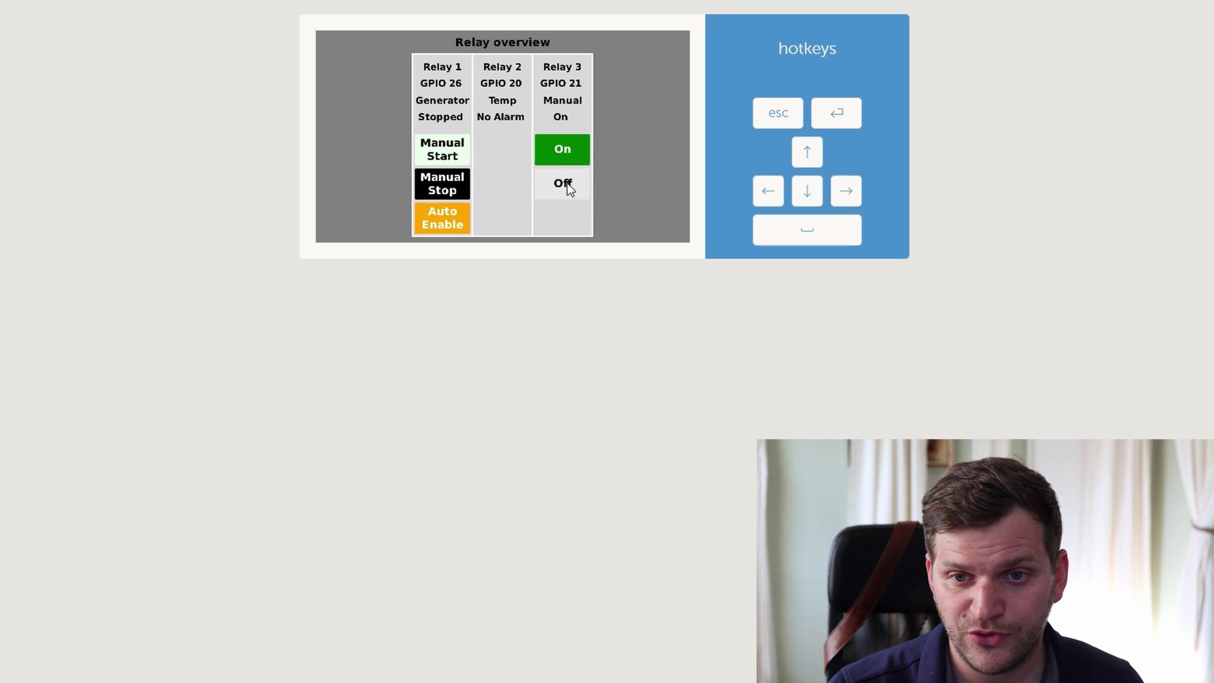
click(564, 184)
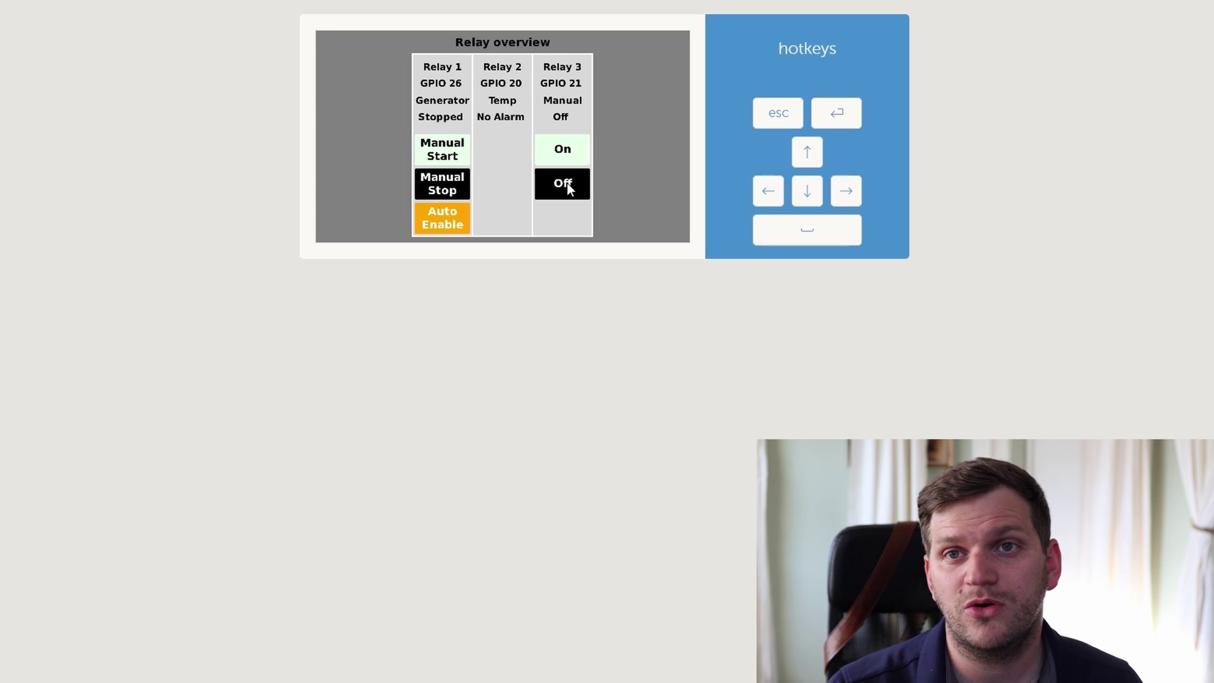
click(549, 155)
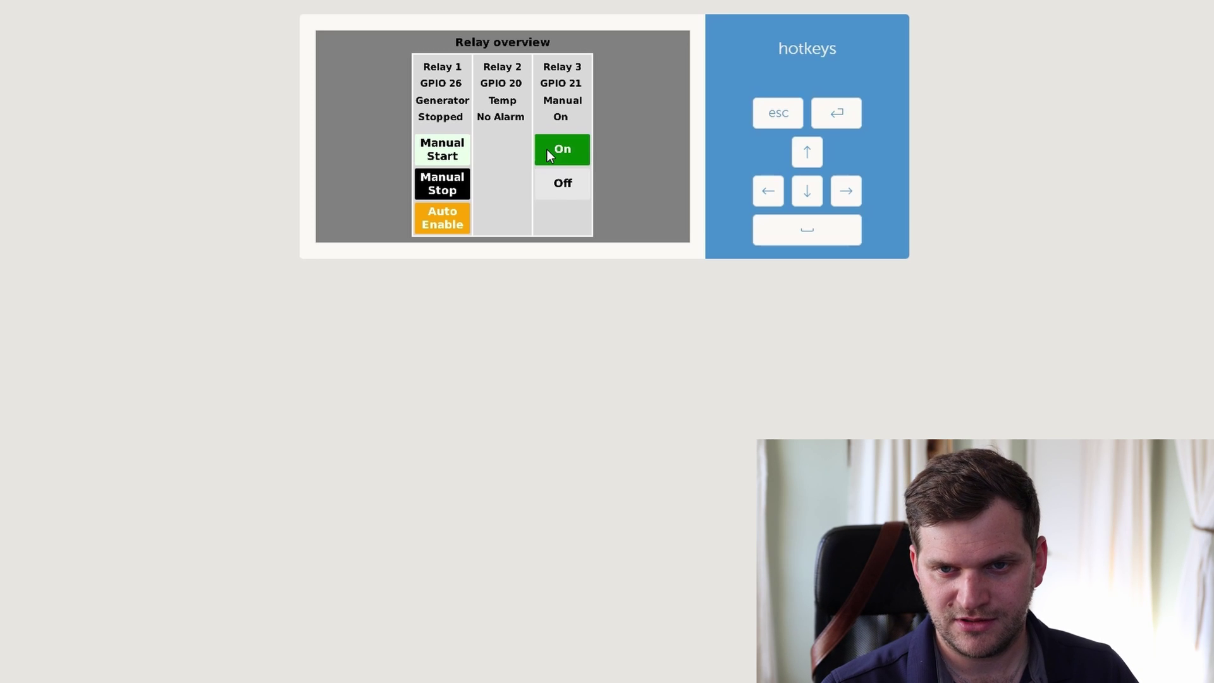
click(558, 189)
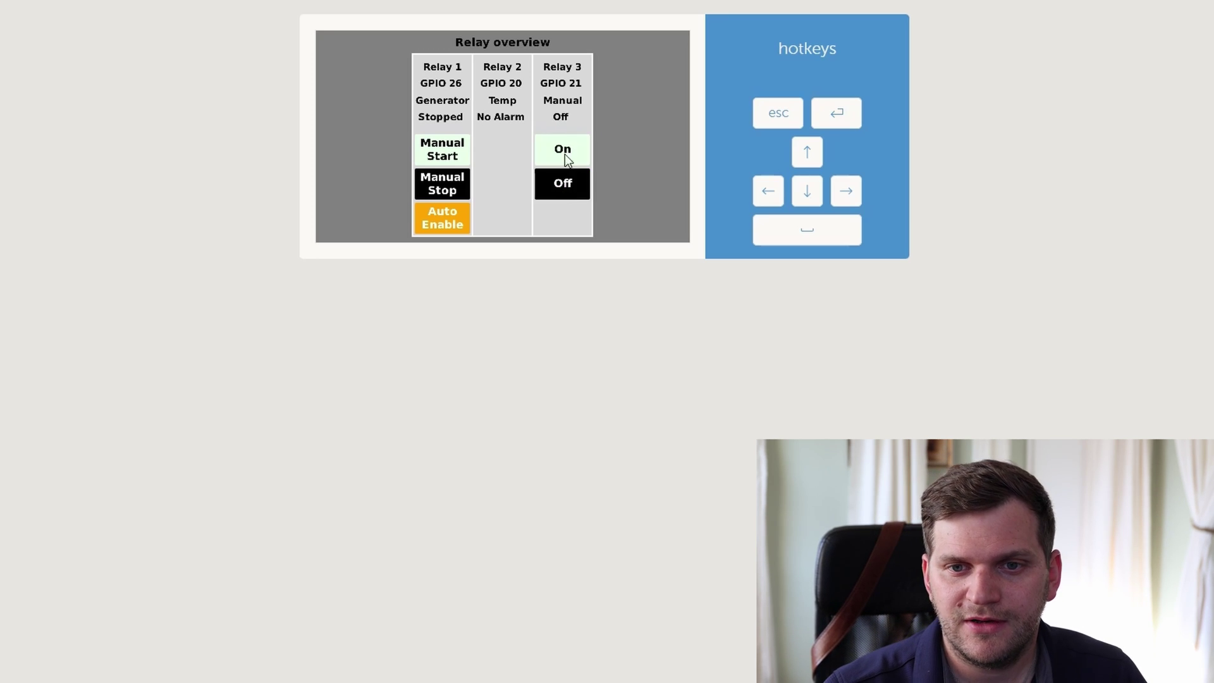
click(564, 154)
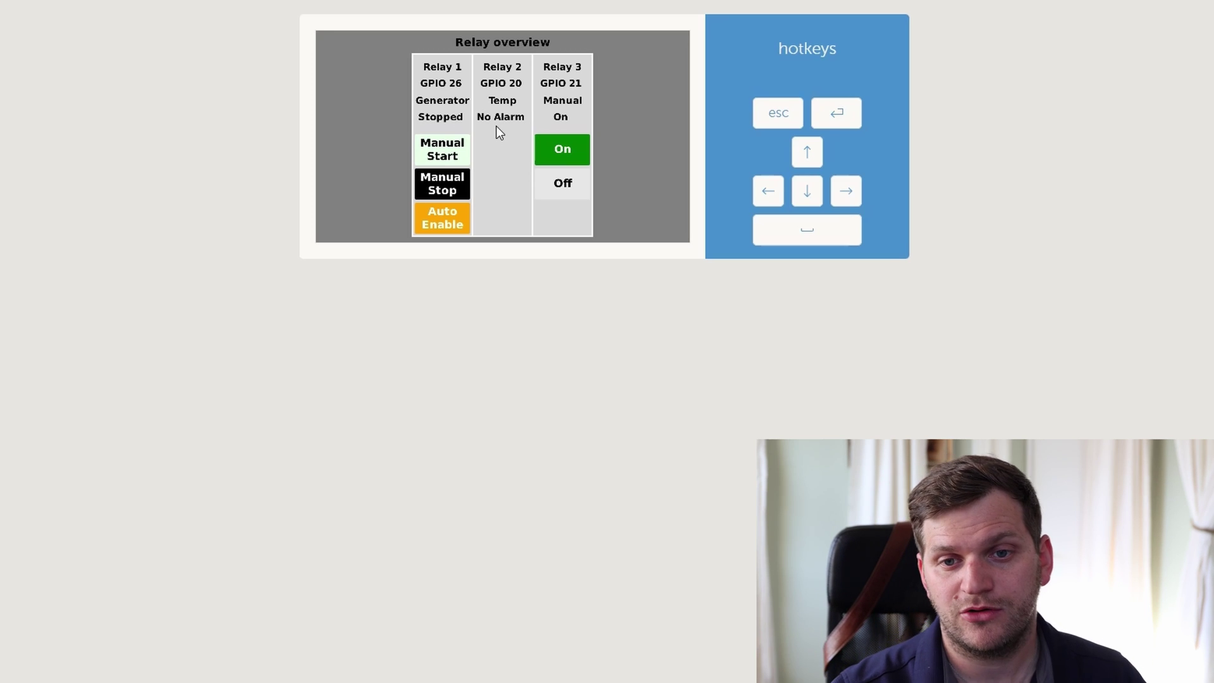
click(556, 187)
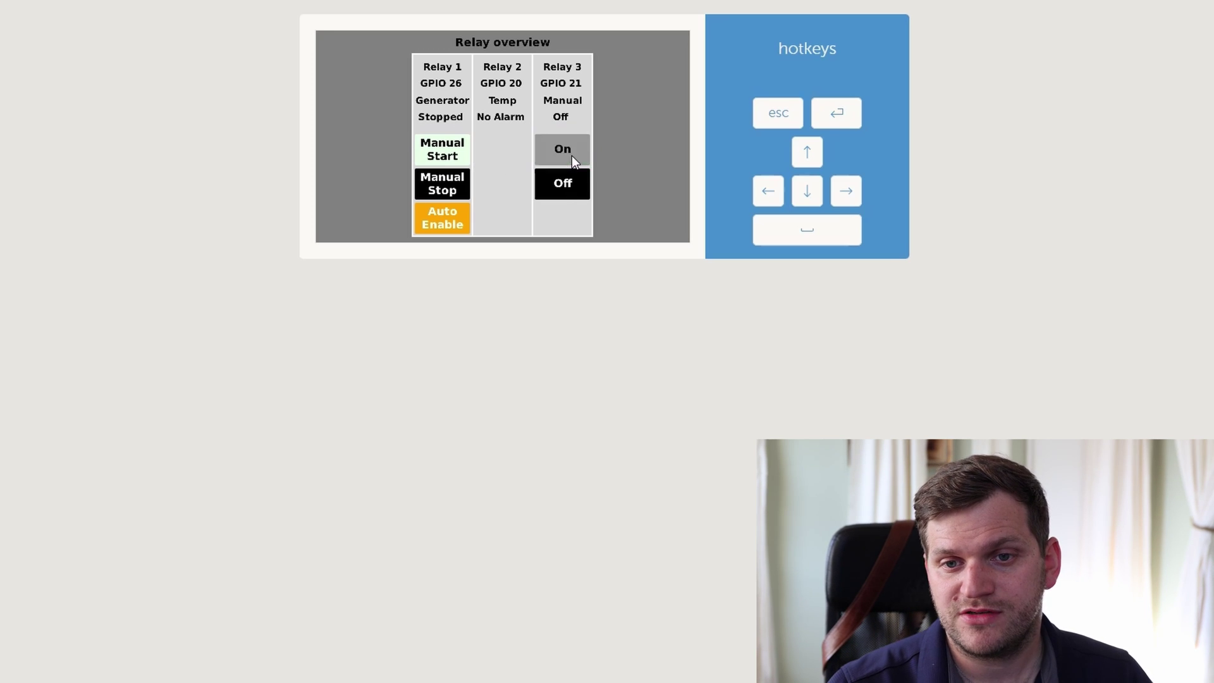
click(572, 155)
click(566, 186)
click(550, 157)
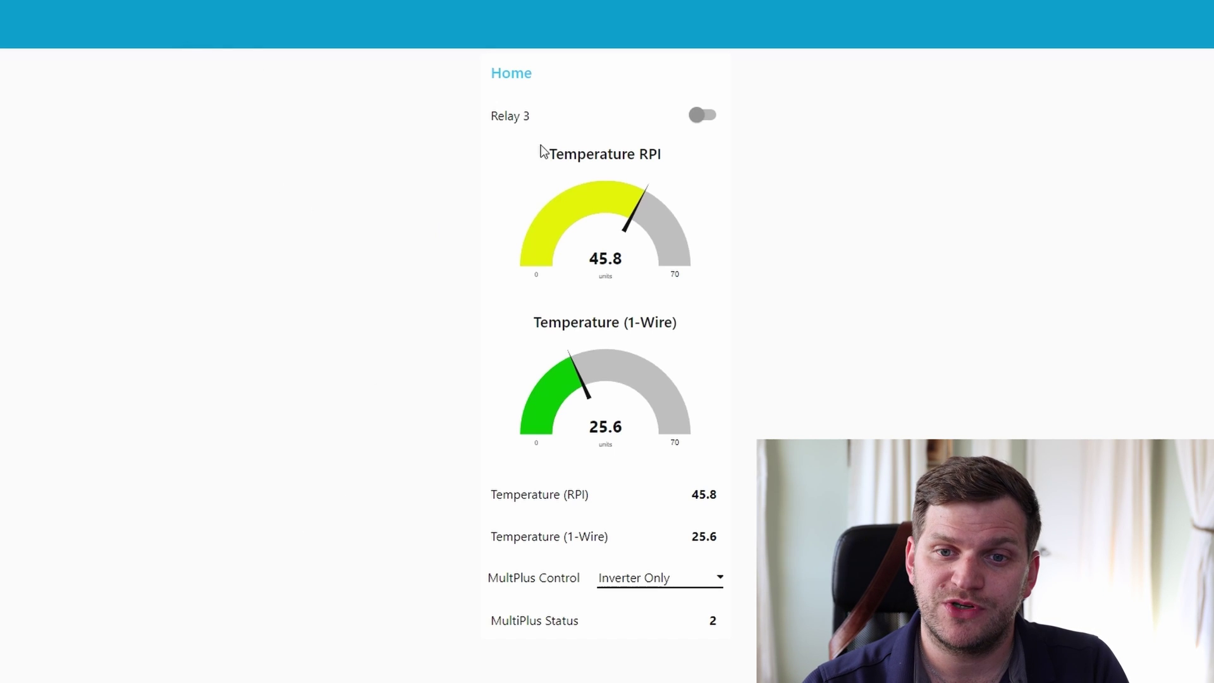
- Highlight the Temperature RPI and 1-Wire gauge titles and the RPI reading label on the dashboard
drag(577, 158, 655, 158)
click(657, 158)
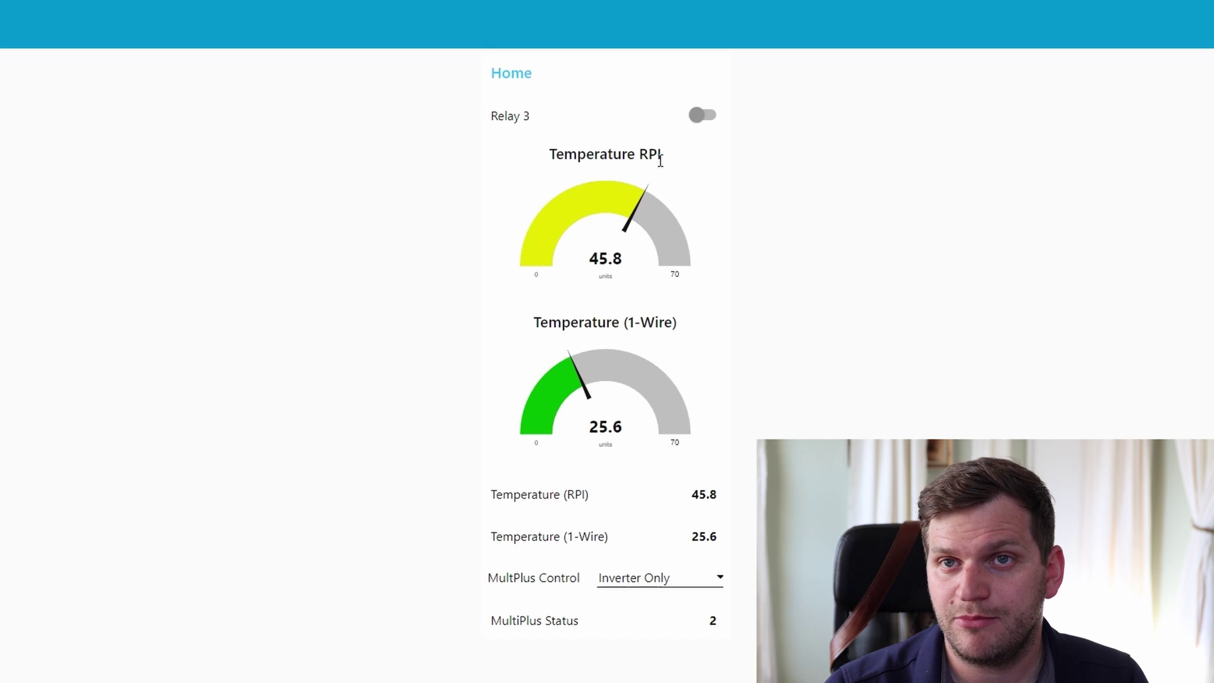
drag(542, 321, 682, 320)
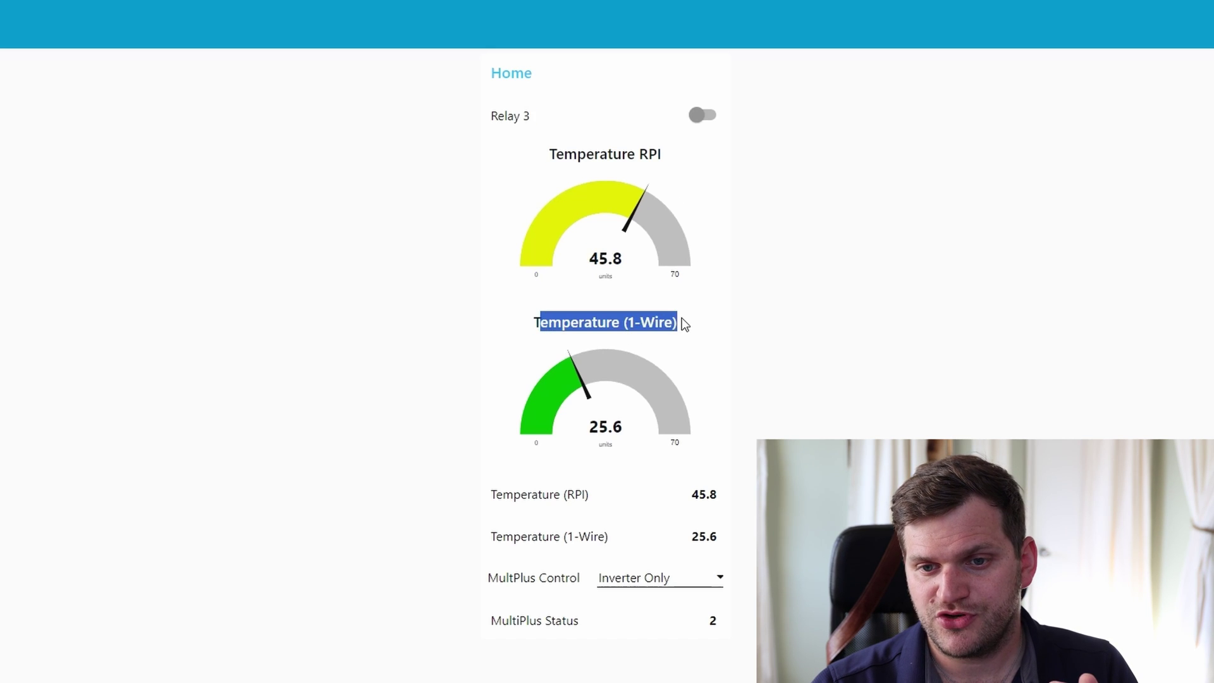
click(682, 319)
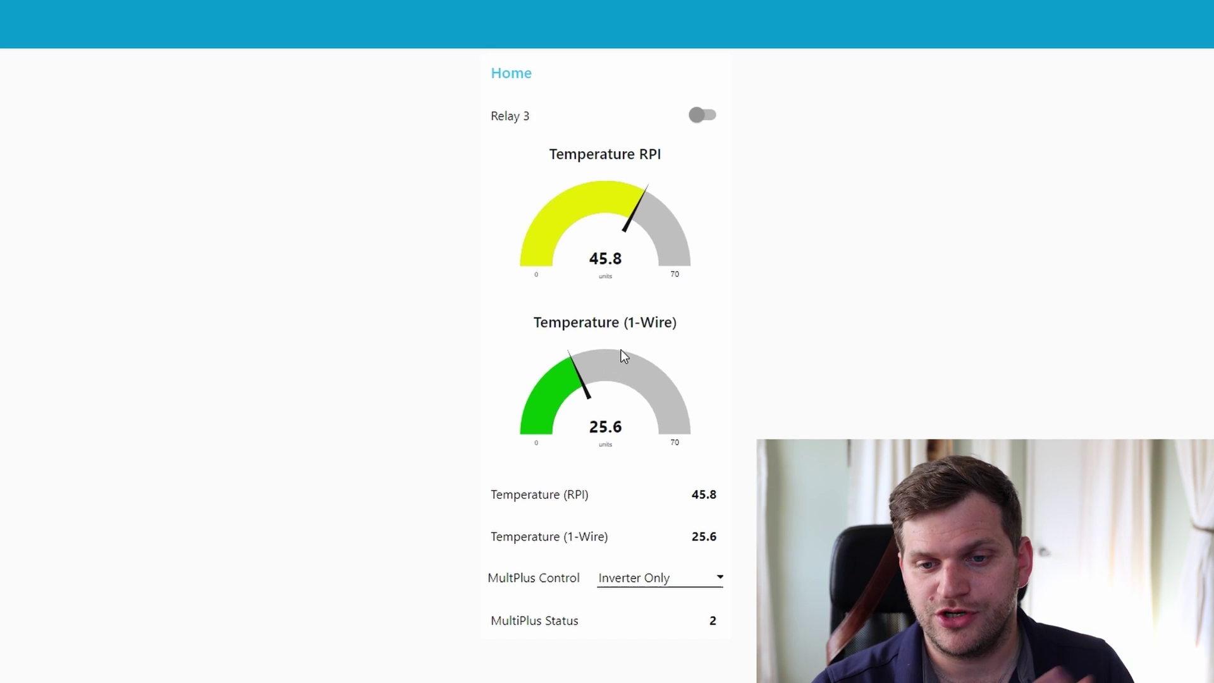
drag(504, 494, 575, 496)
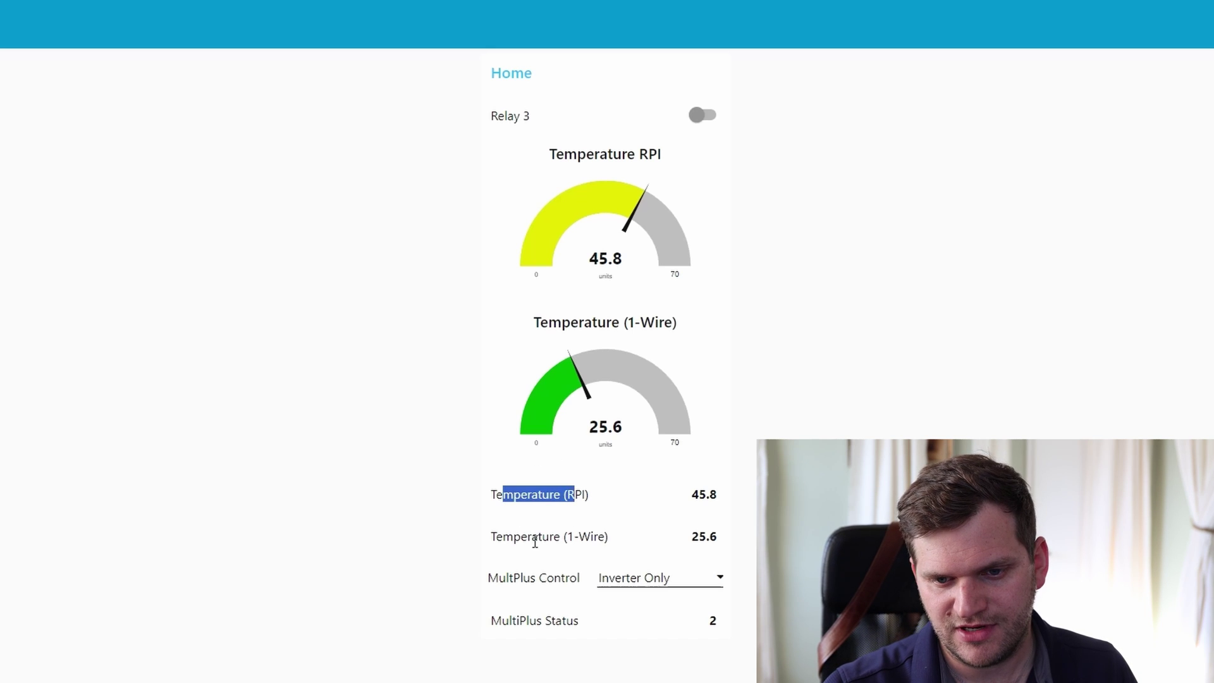
click(509, 538)
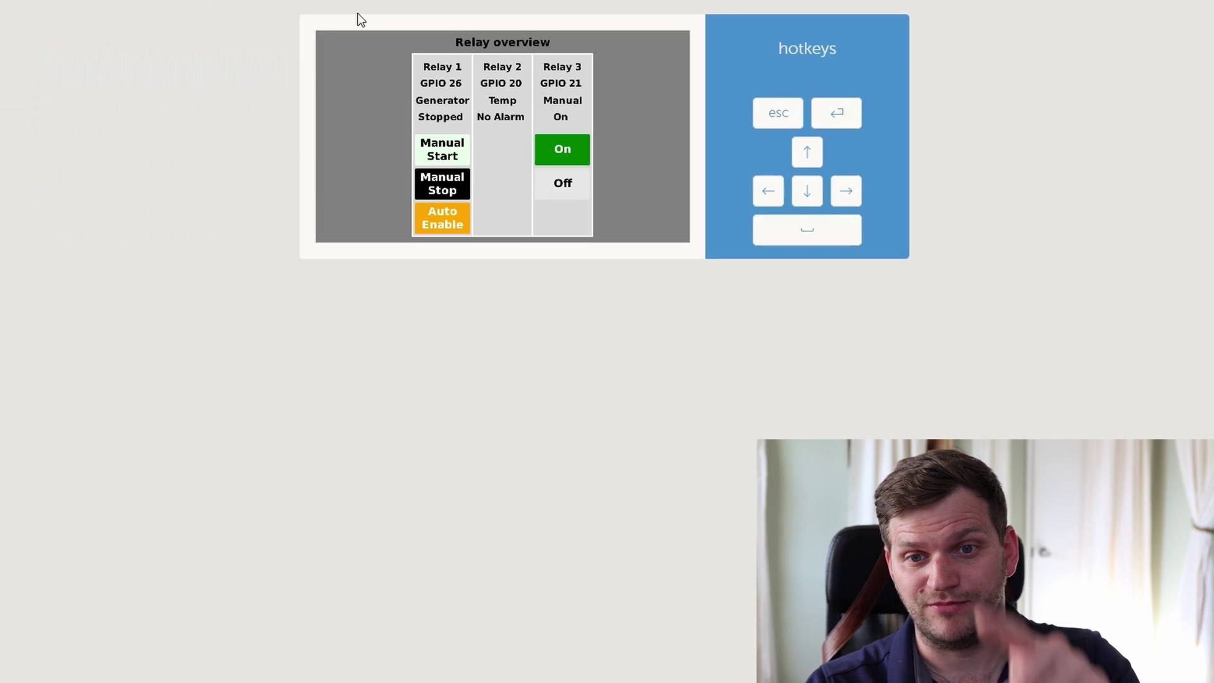
- Toggle Relay 3 off, on and off again from the console's Relay overview
click(562, 184)
click(572, 158)
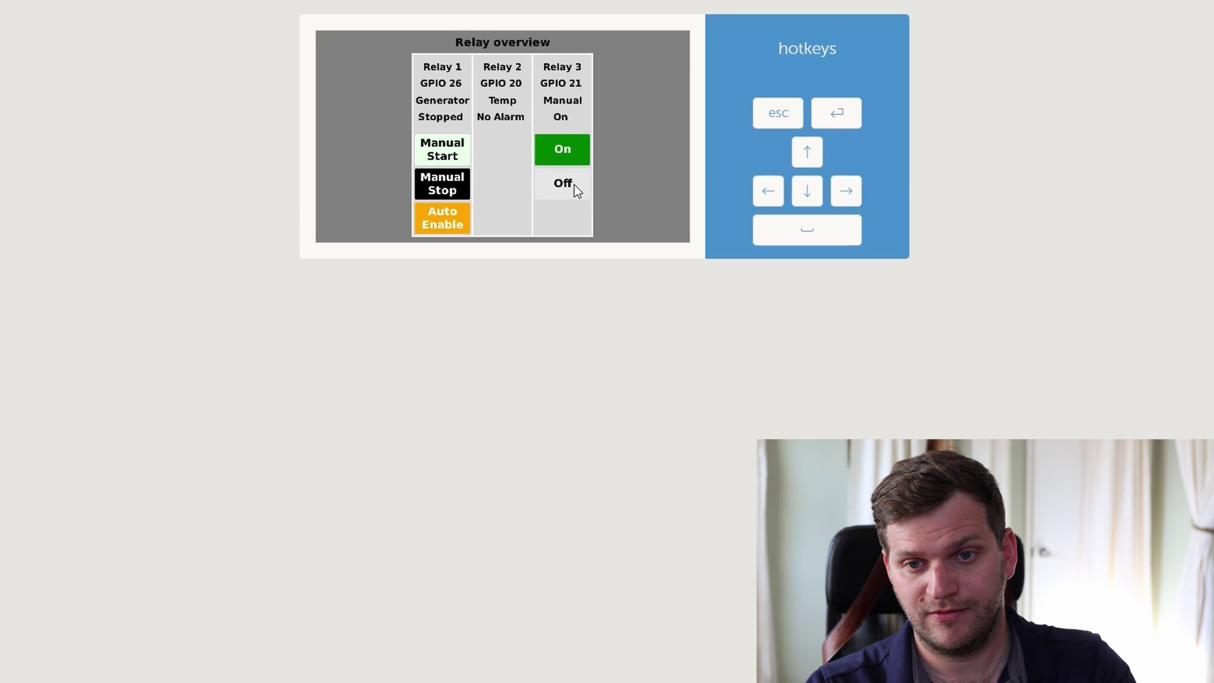
click(574, 185)
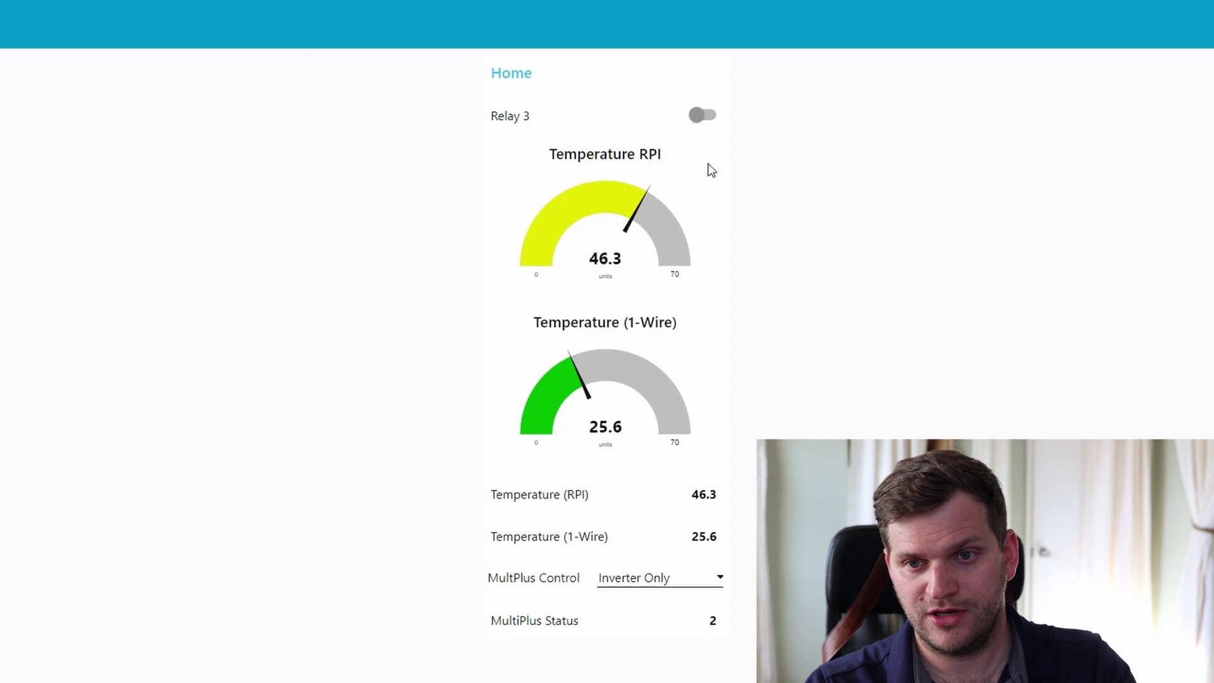
- Flip the Node-RED Relay 3 switch repeatedly, leaving Relay 3 Off, then go to the Device List
click(699, 115)
click(699, 115)
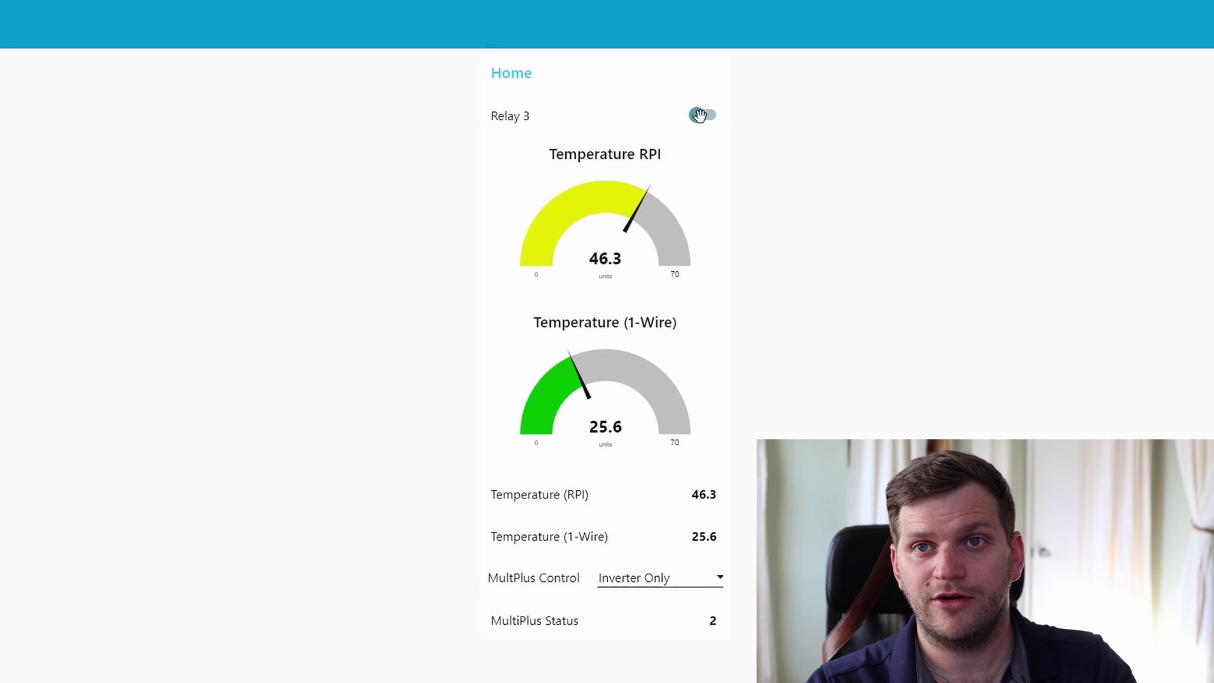
click(699, 115)
click(699, 115)
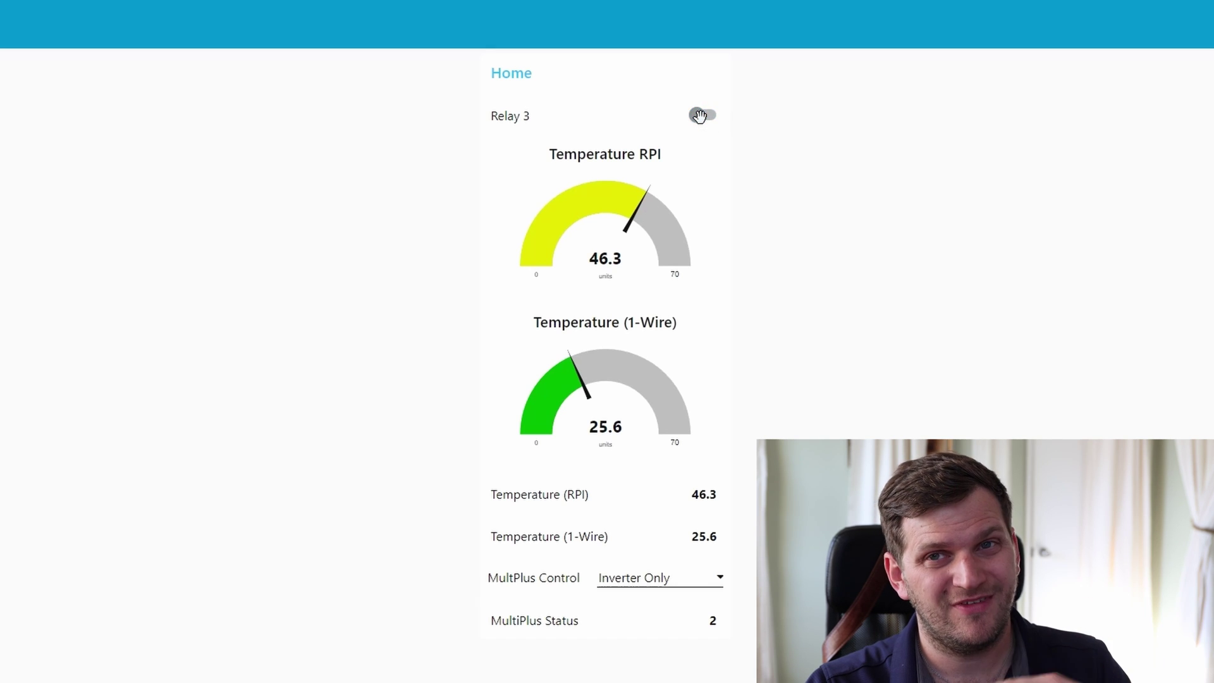
click(699, 115)
click(699, 115)
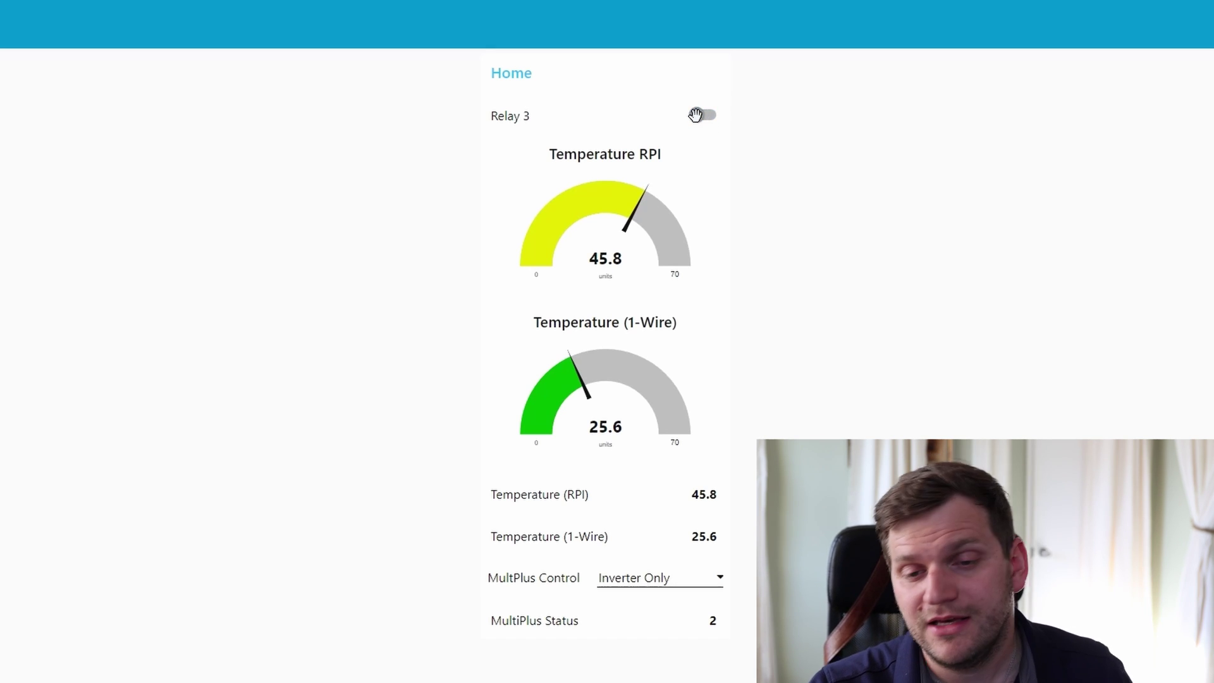
click(708, 115)
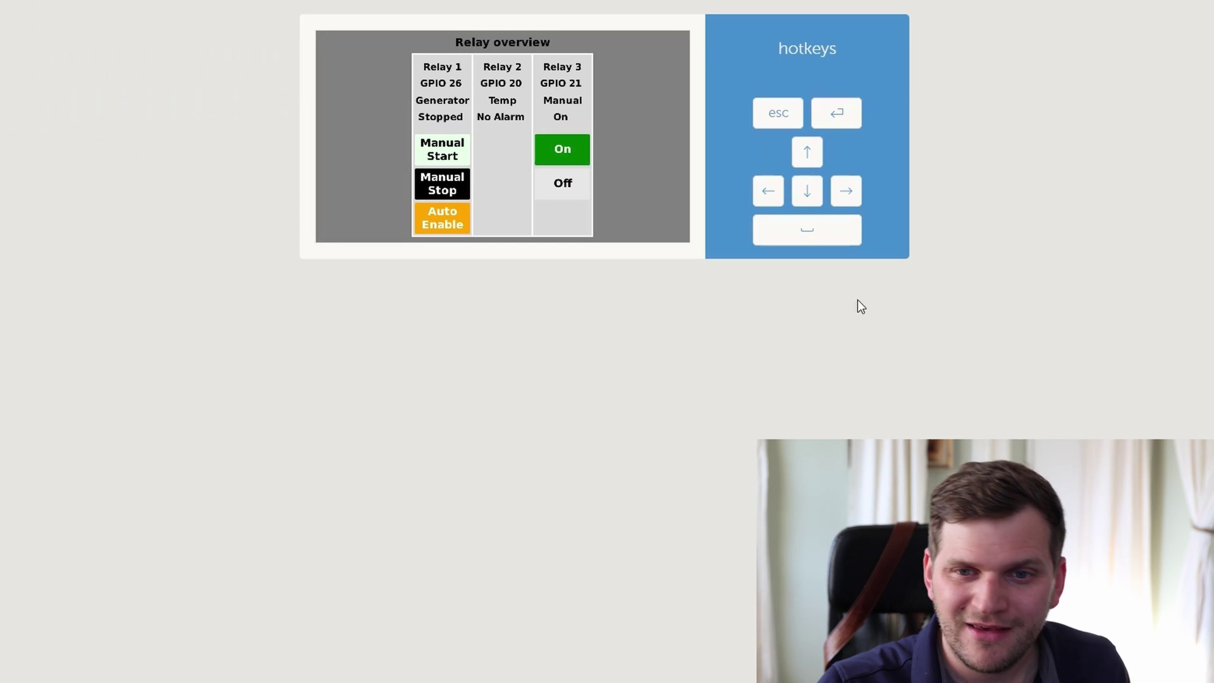
click(578, 191)
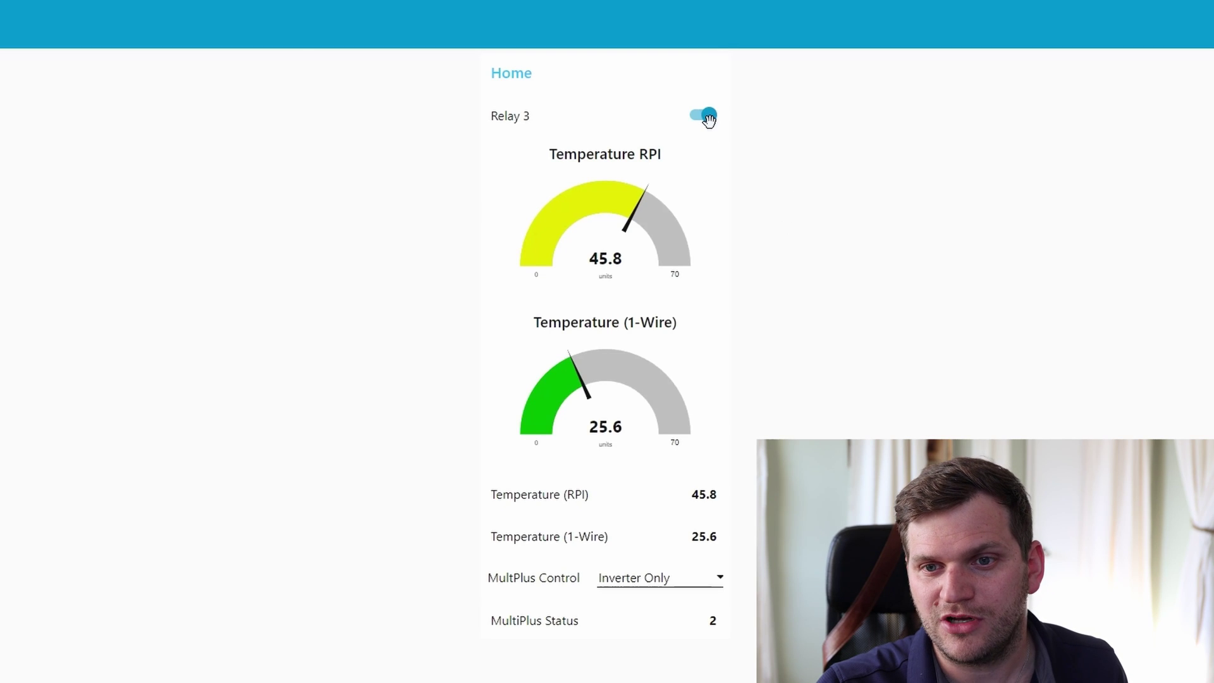
click(704, 114)
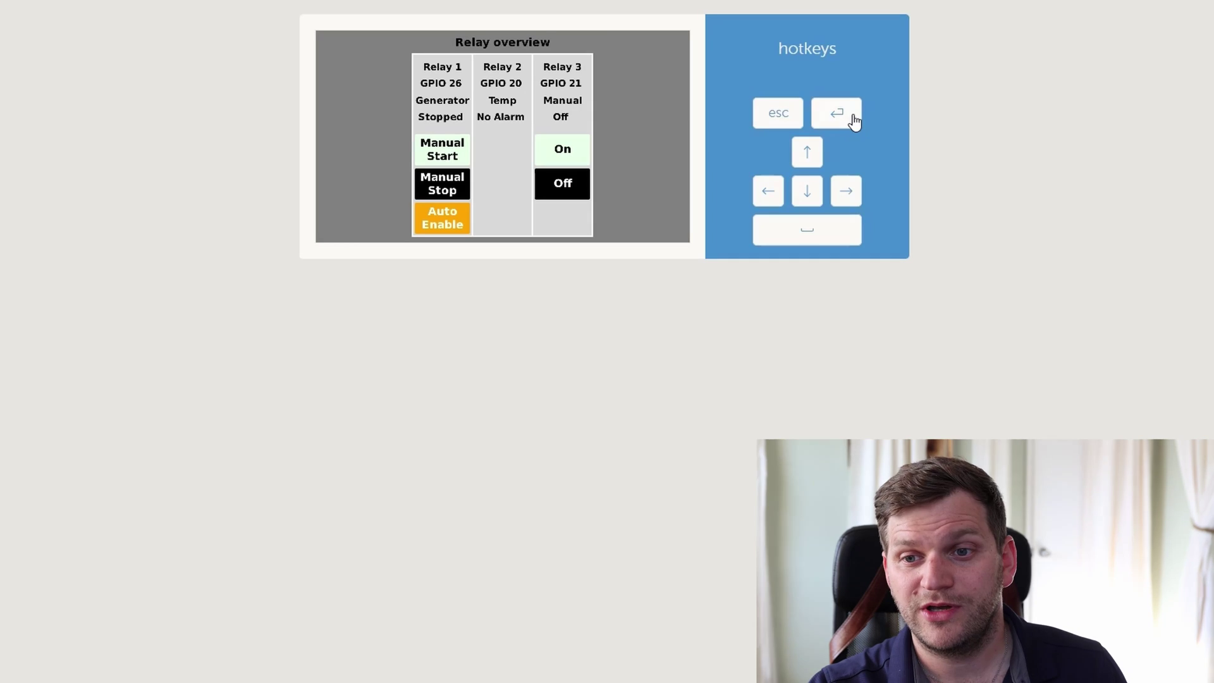
click(851, 115)
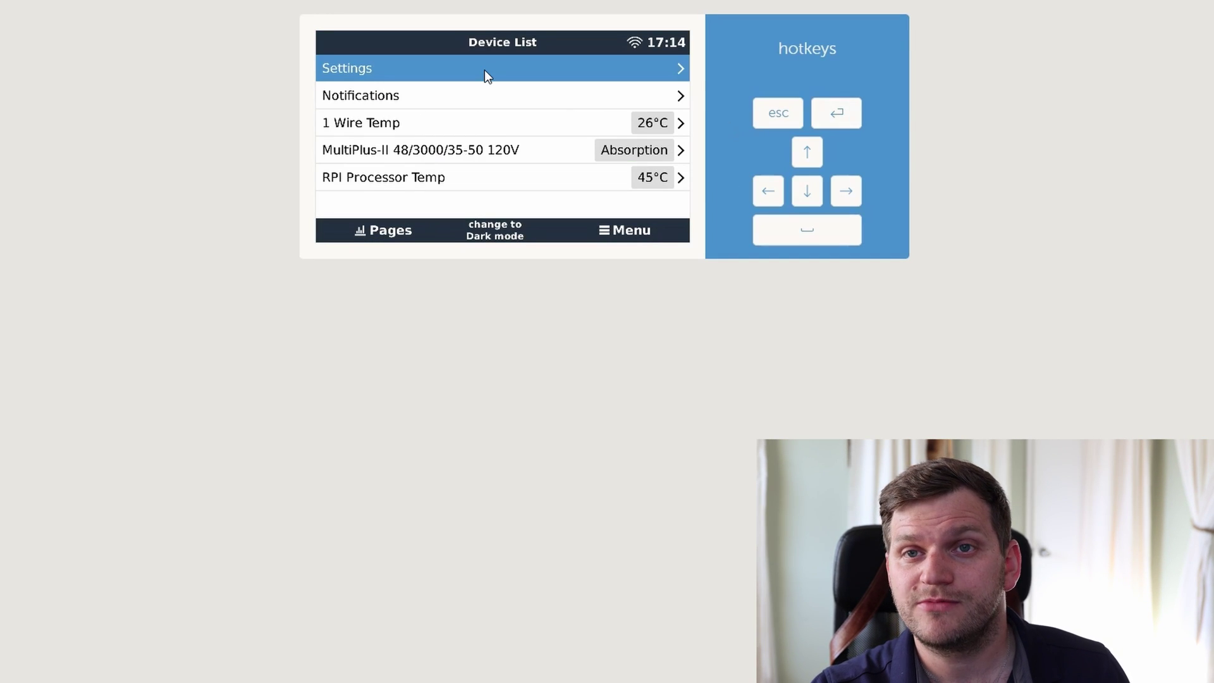
- Go to Settings > Firmware > Online updates and view the auto update options without changing them
click(484, 69)
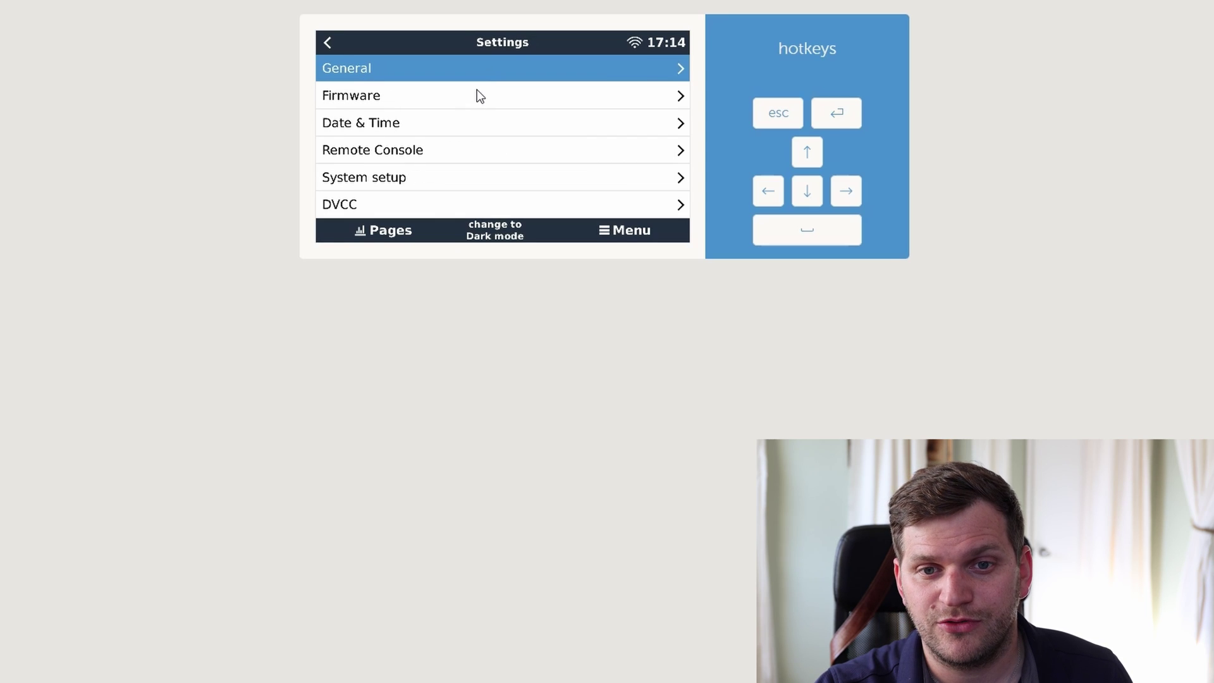
click(478, 96)
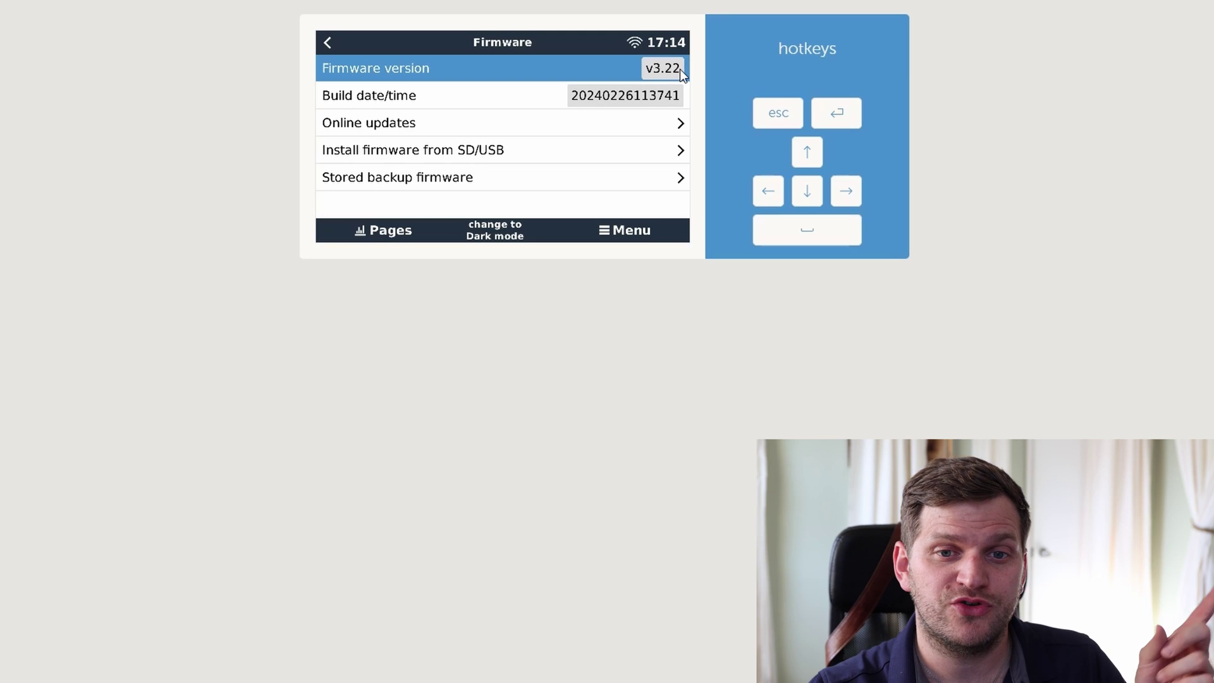
click(646, 128)
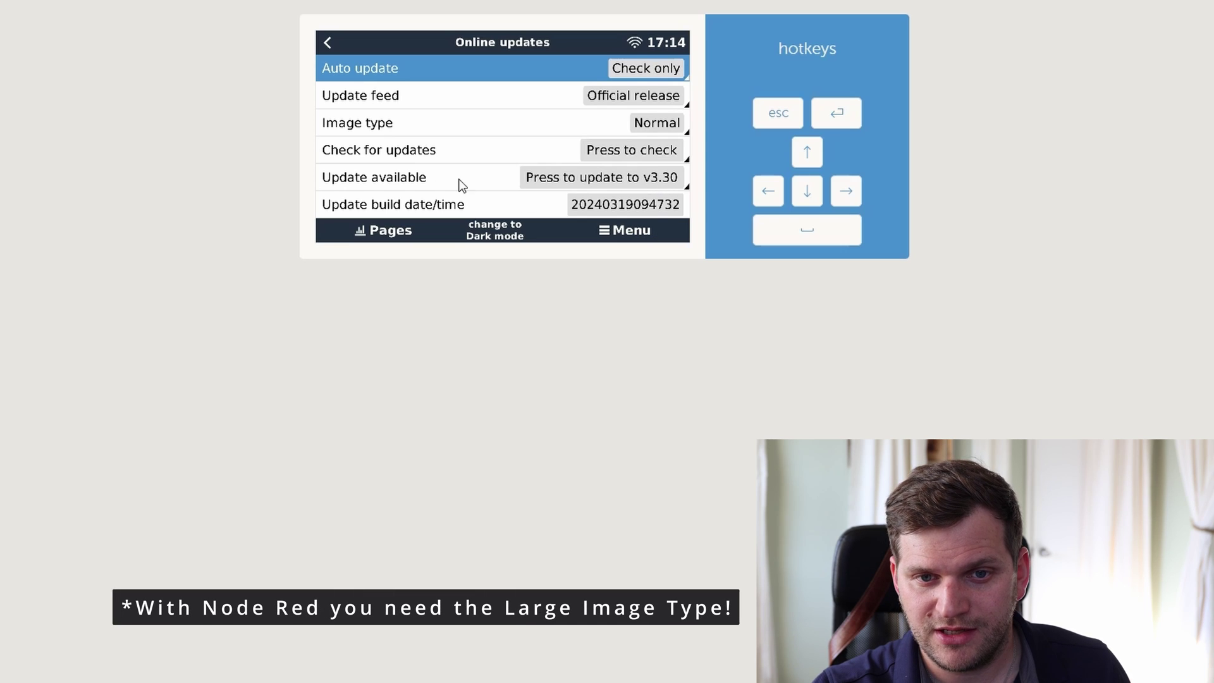
click(644, 68)
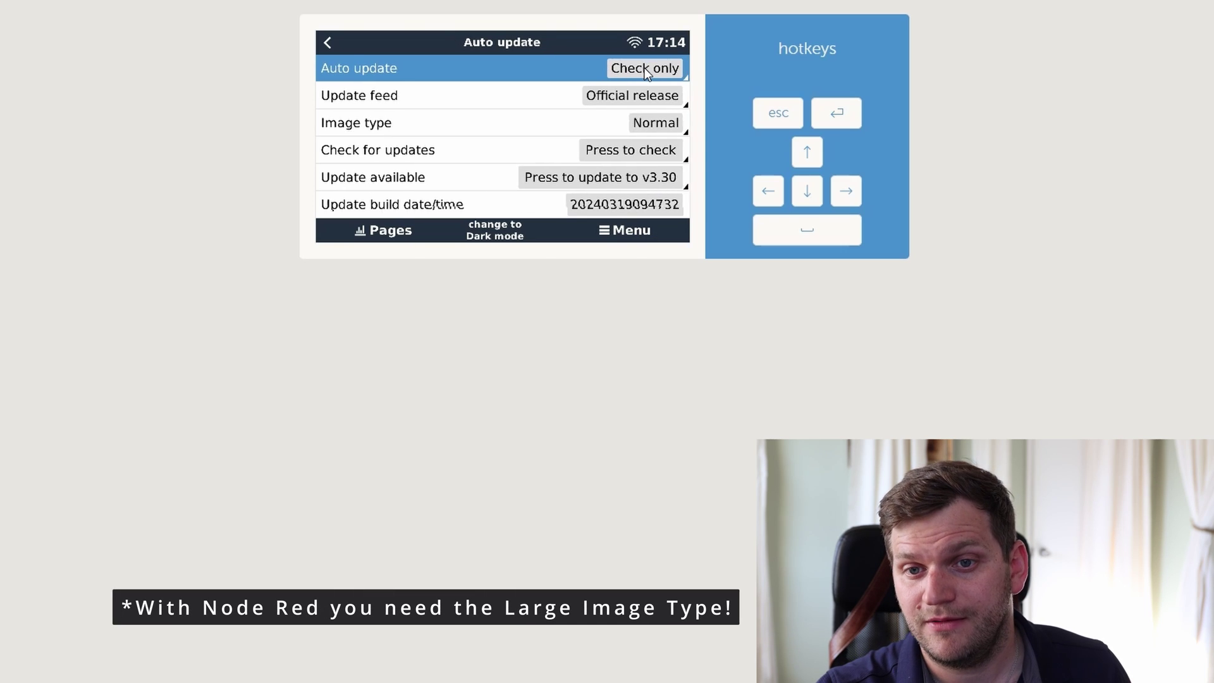
click(644, 69)
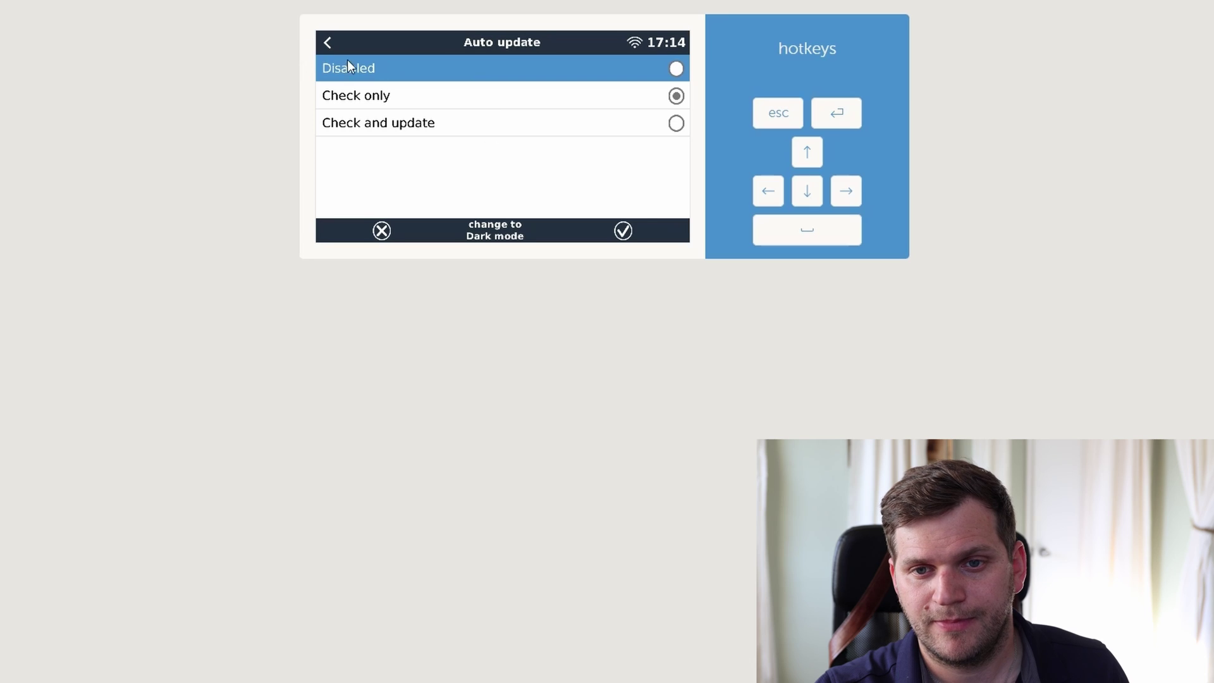
key(Escape)
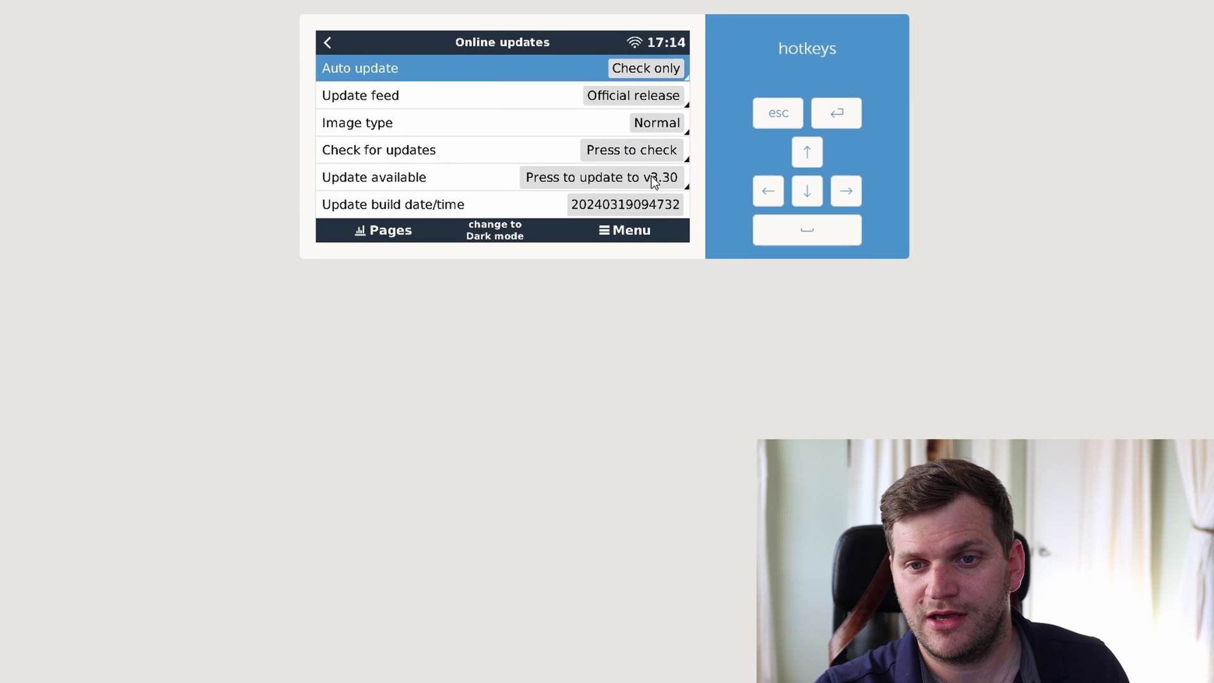
- Check online for firmware updates and start installing v3.30
click(664, 153)
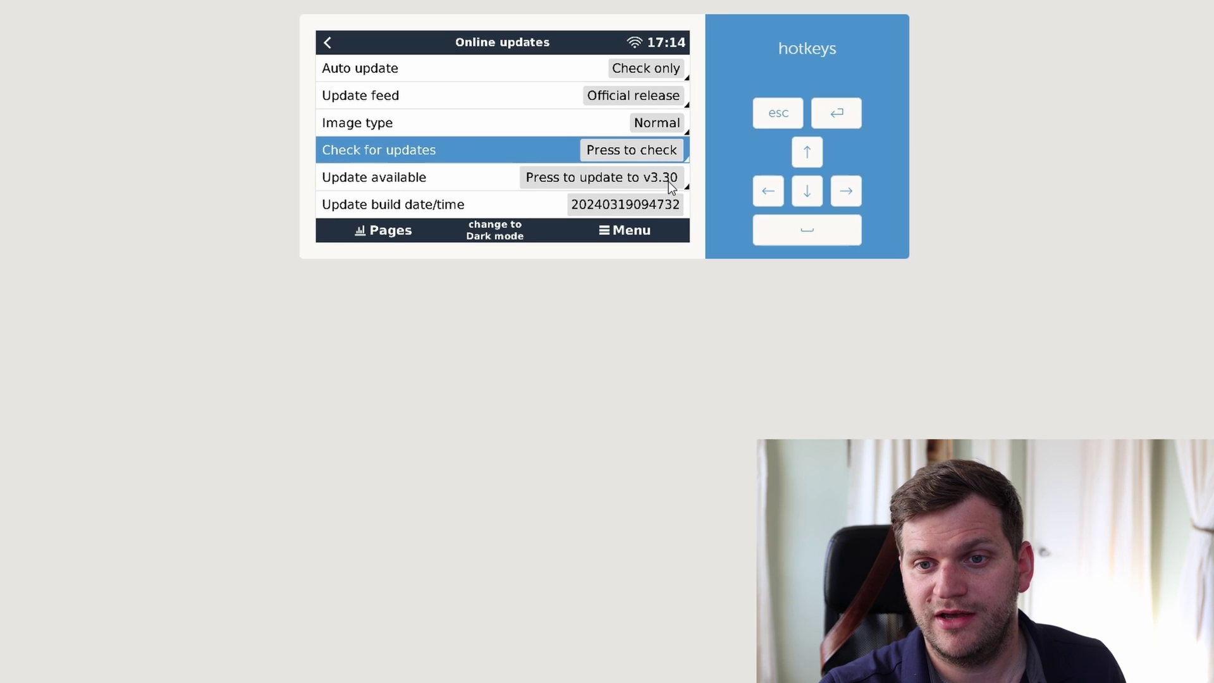
click(669, 181)
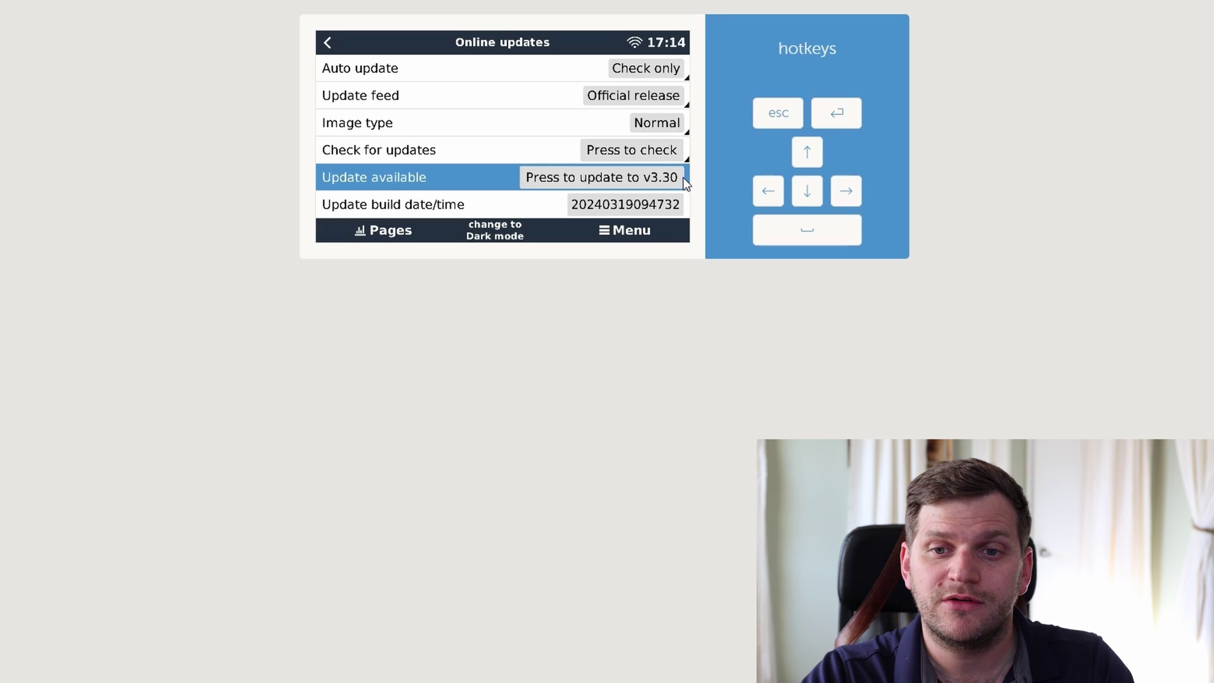
click(680, 177)
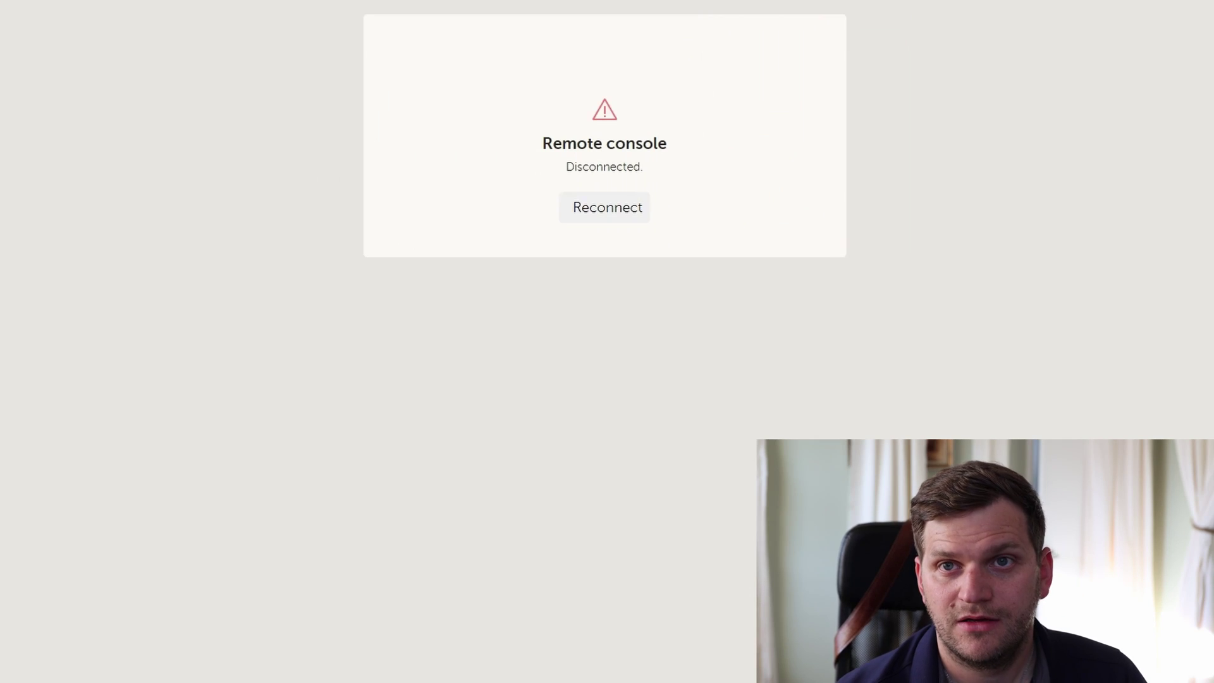
click(607, 214)
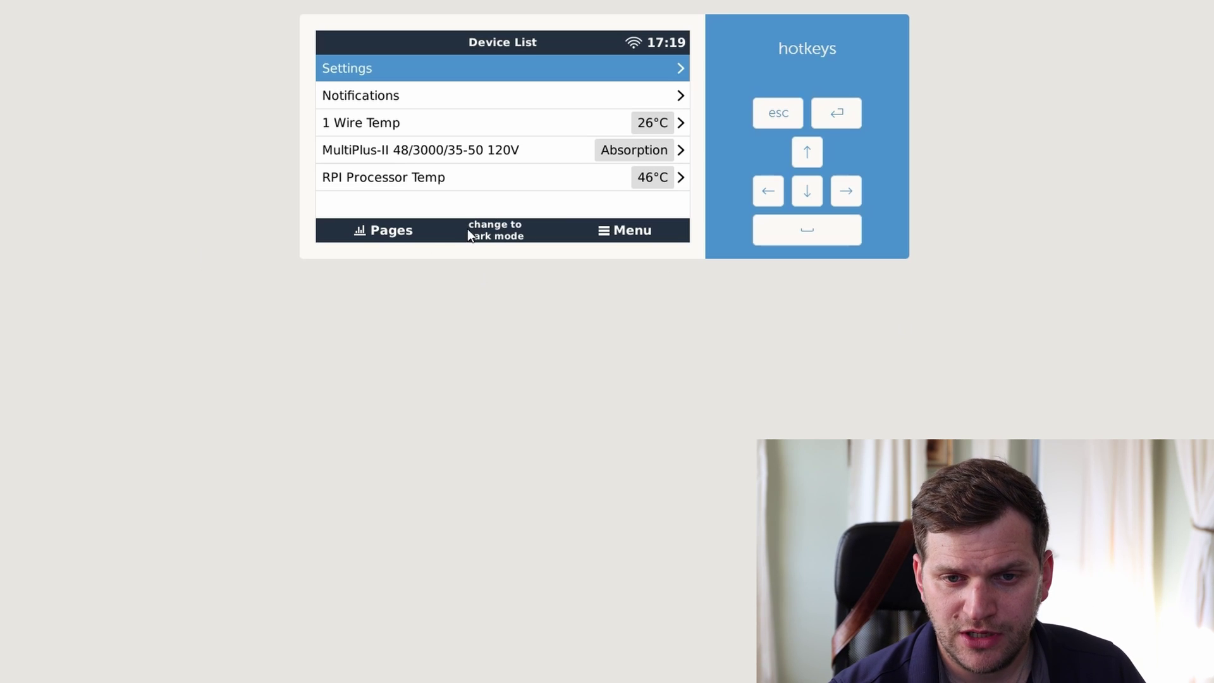
click(491, 69)
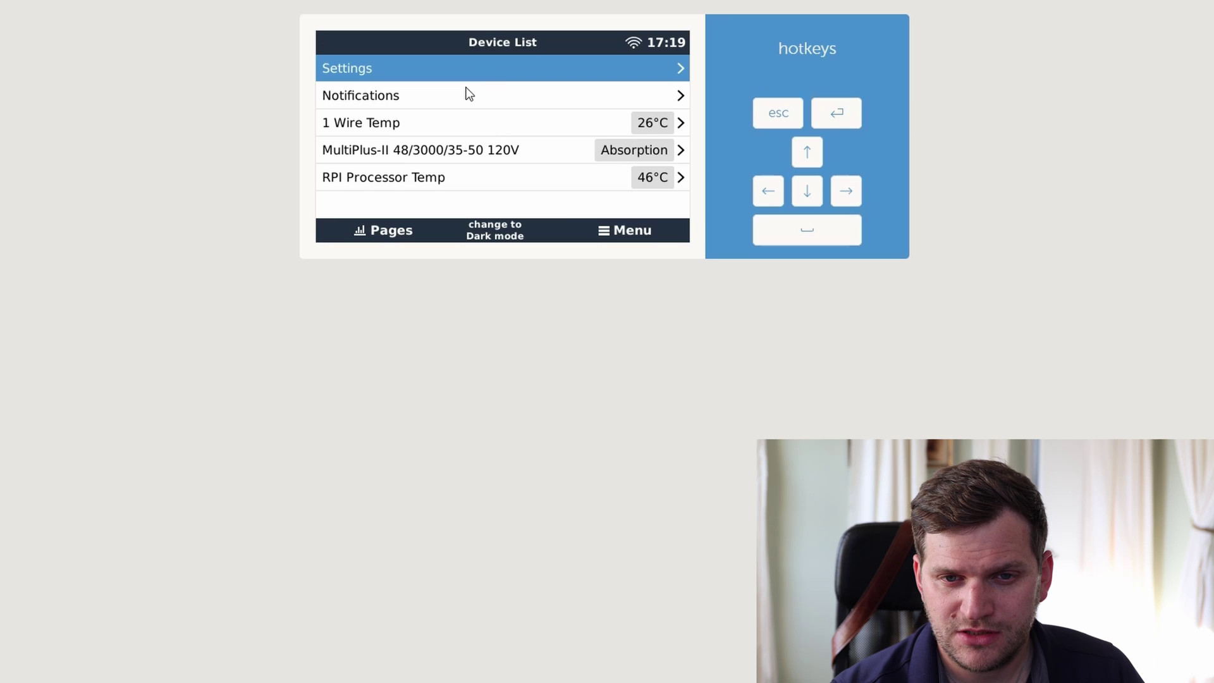
click(454, 96)
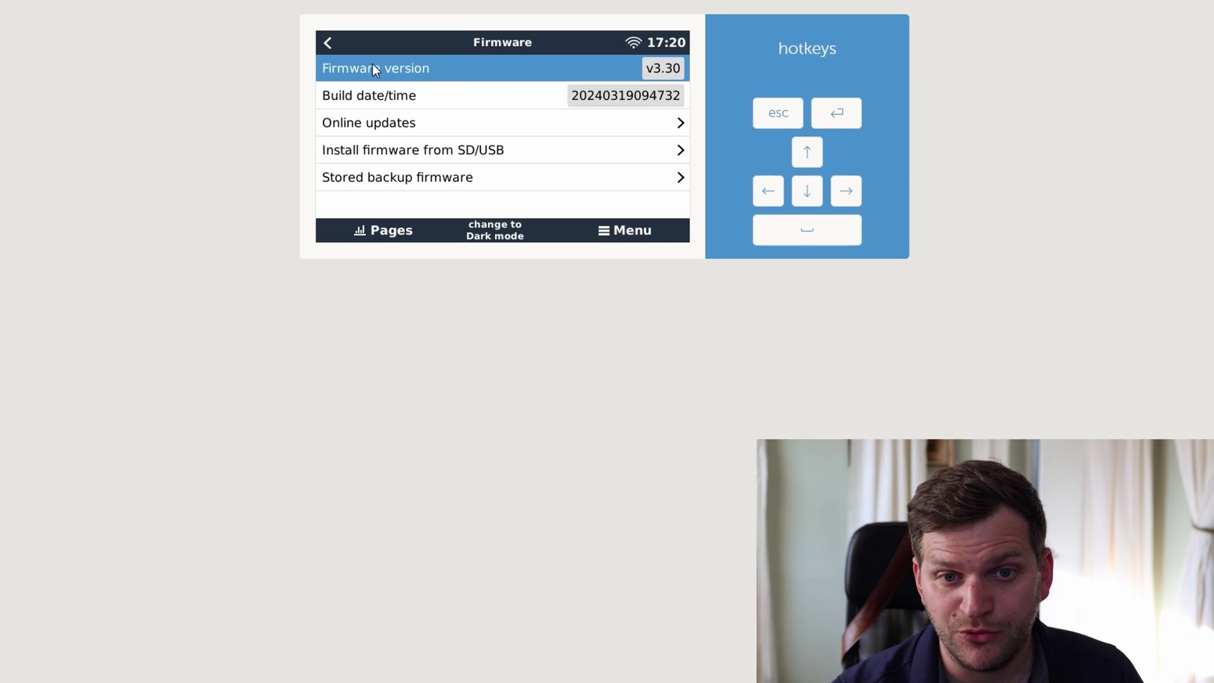
click(329, 43)
- Step down to Package manager, view the Active packages versions, then switch to the Relay overview
click(807, 192)
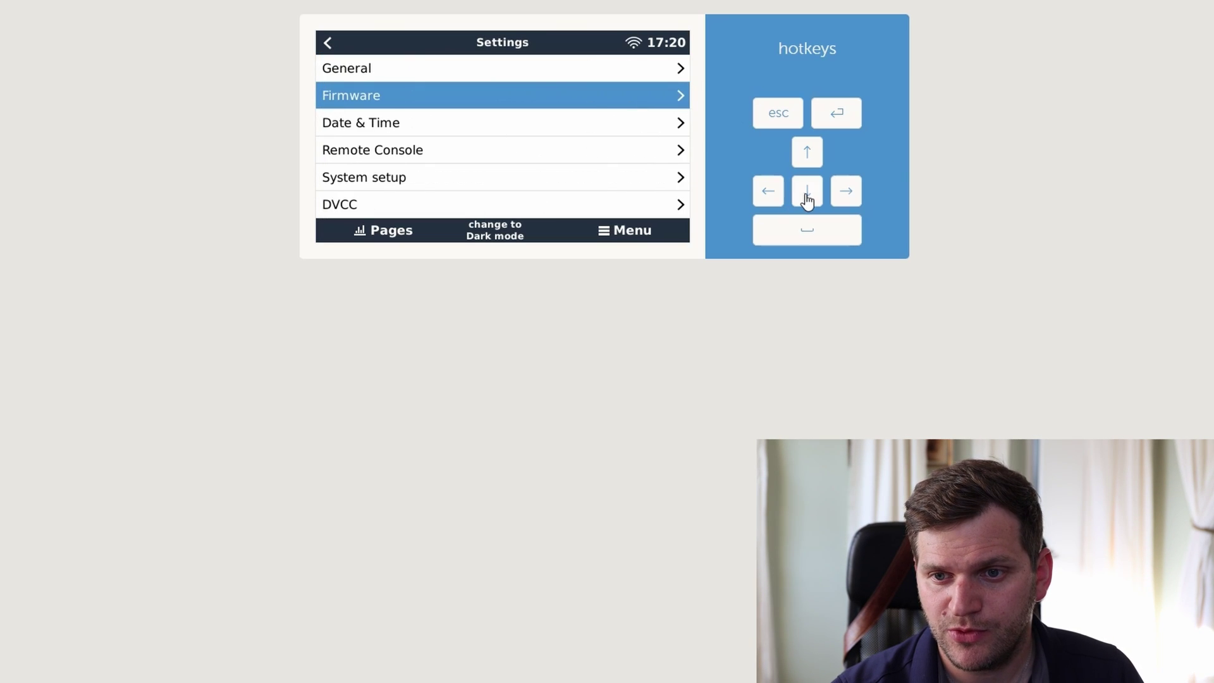
click(806, 193)
click(807, 193)
click(807, 192)
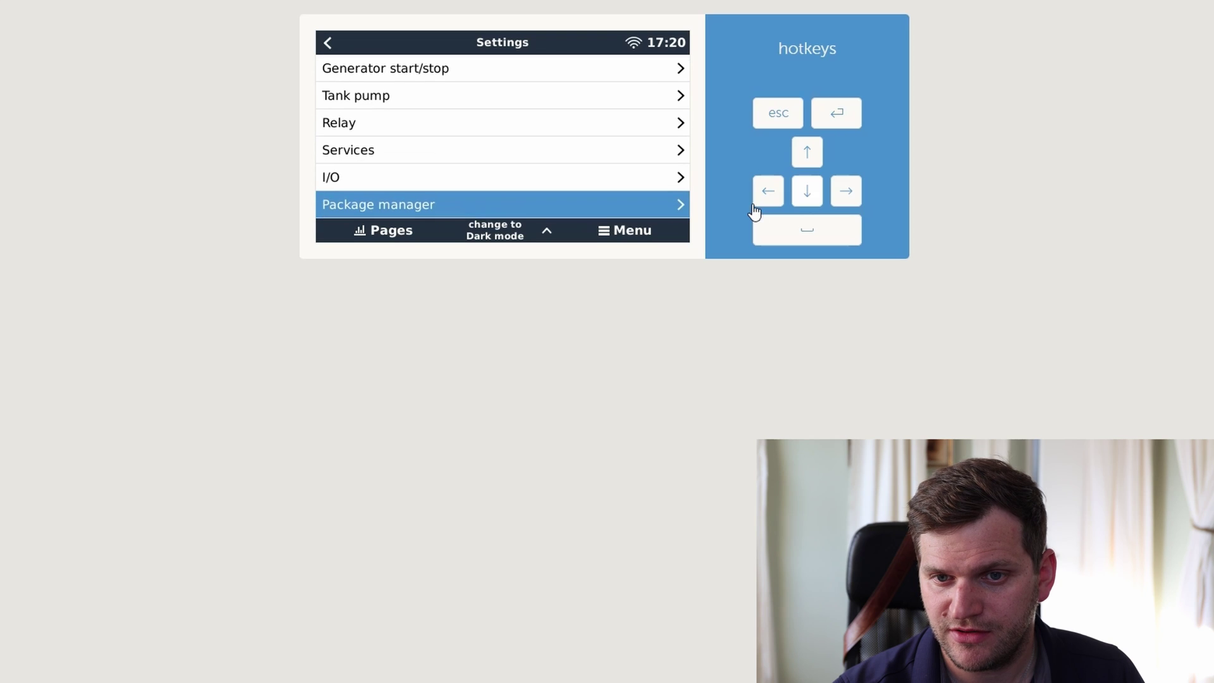
click(605, 200)
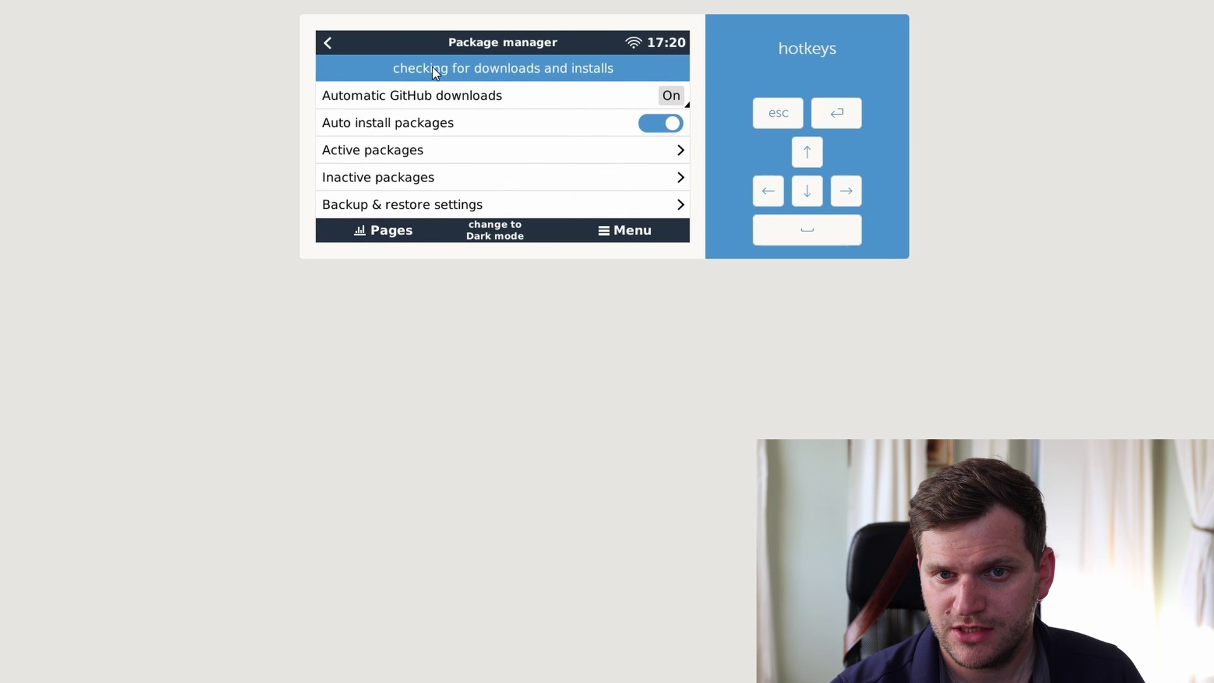
click(419, 153)
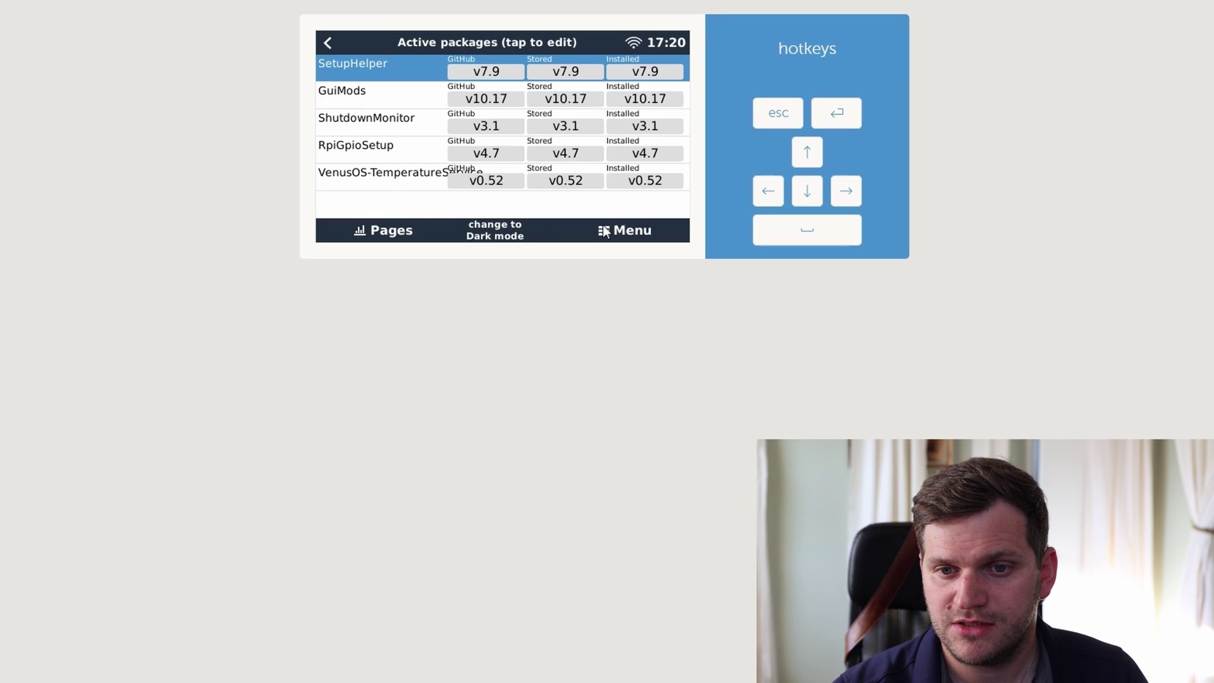
click(388, 234)
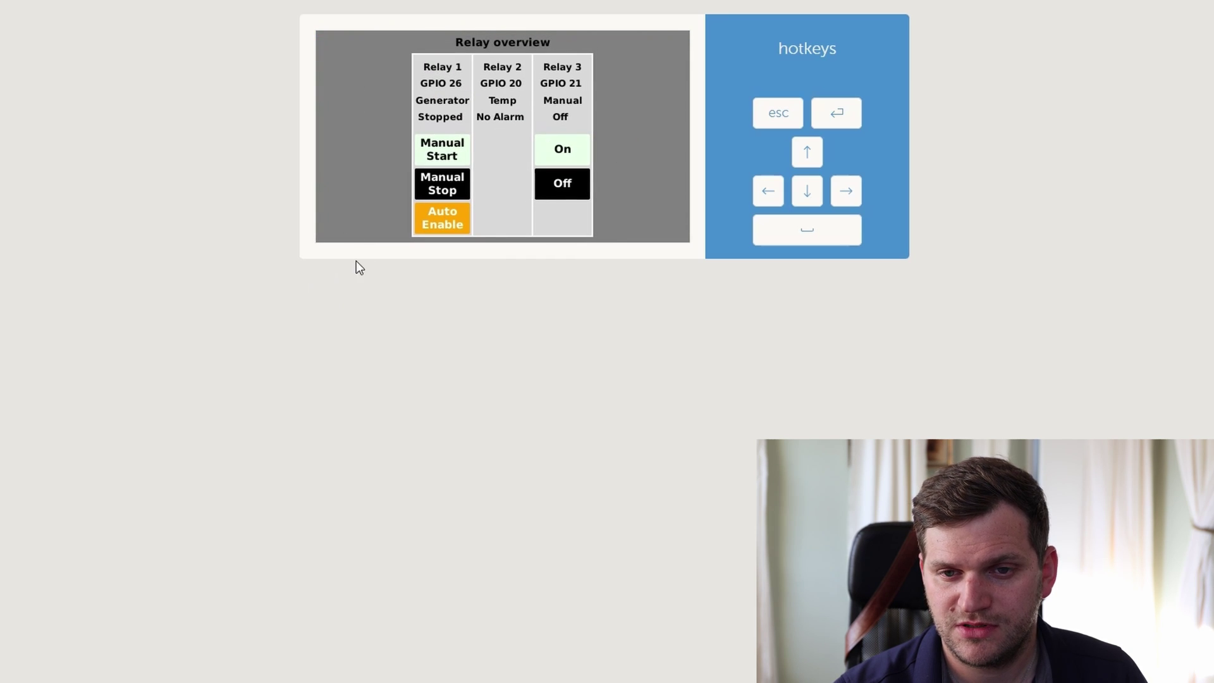
click(567, 163)
click(569, 185)
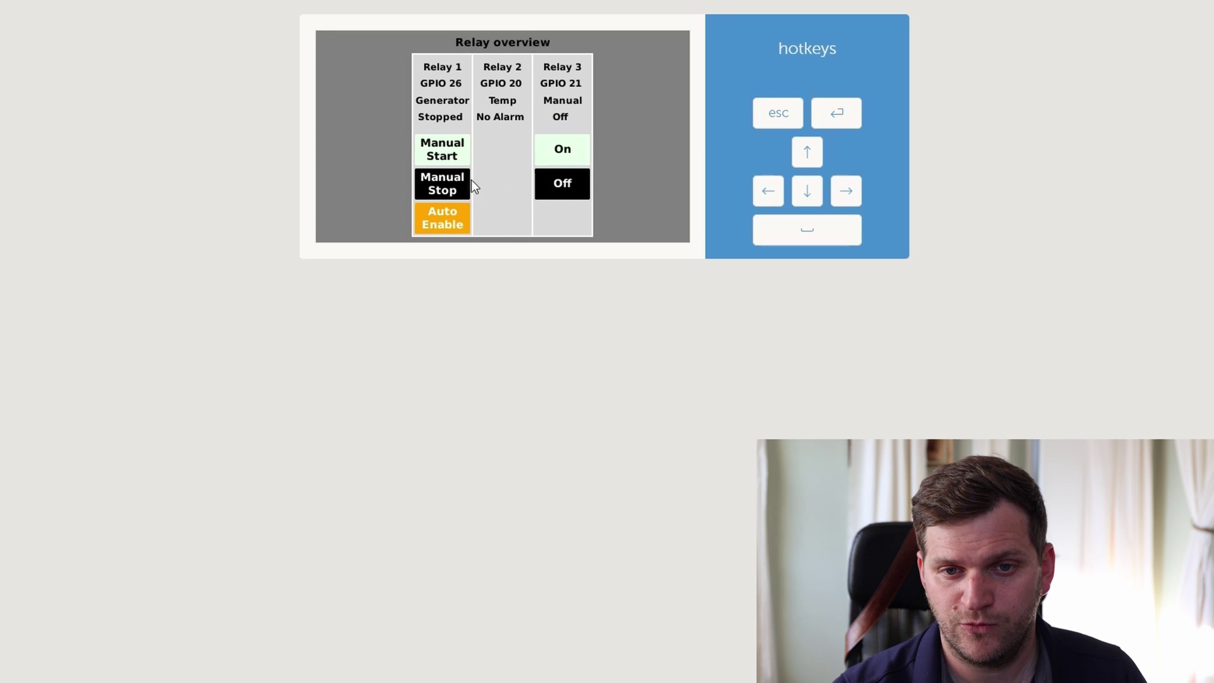
click(454, 148)
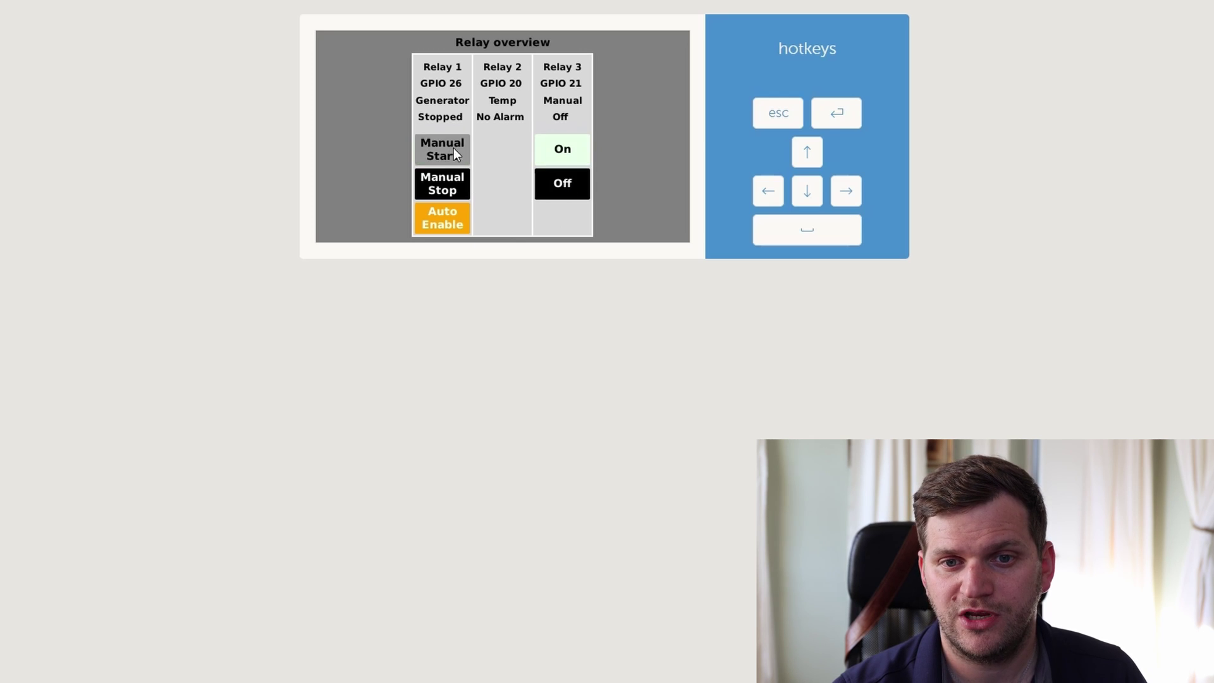
click(447, 181)
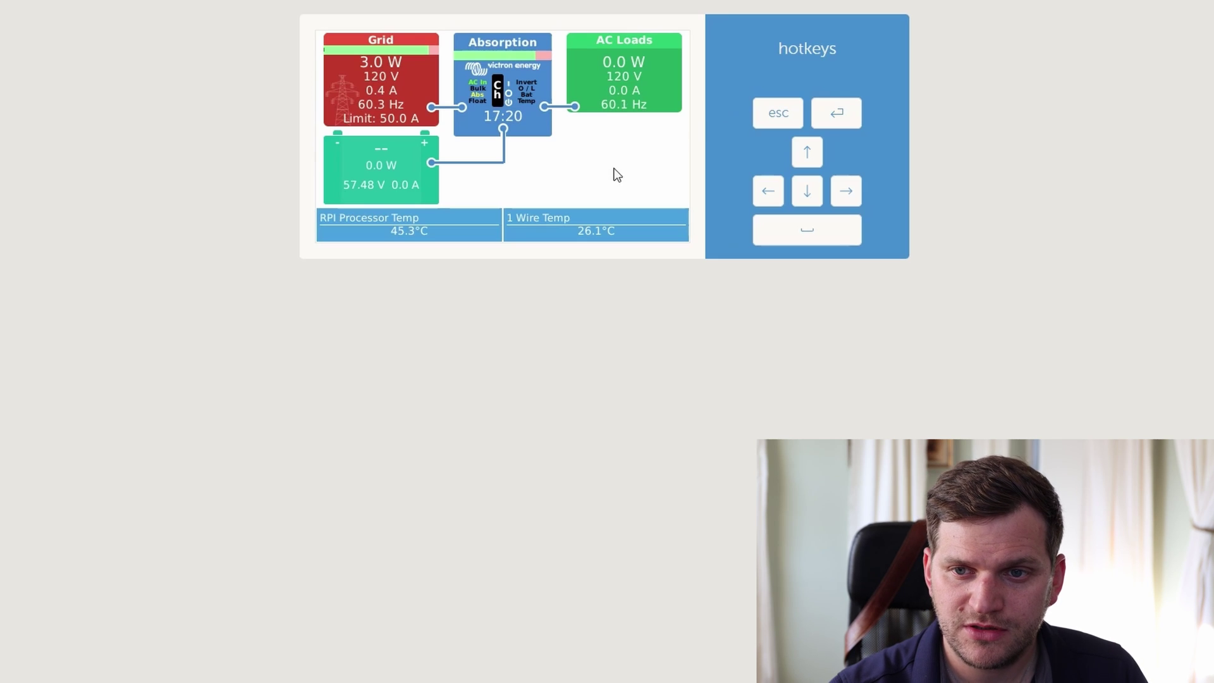
key(Right)
key(Right)
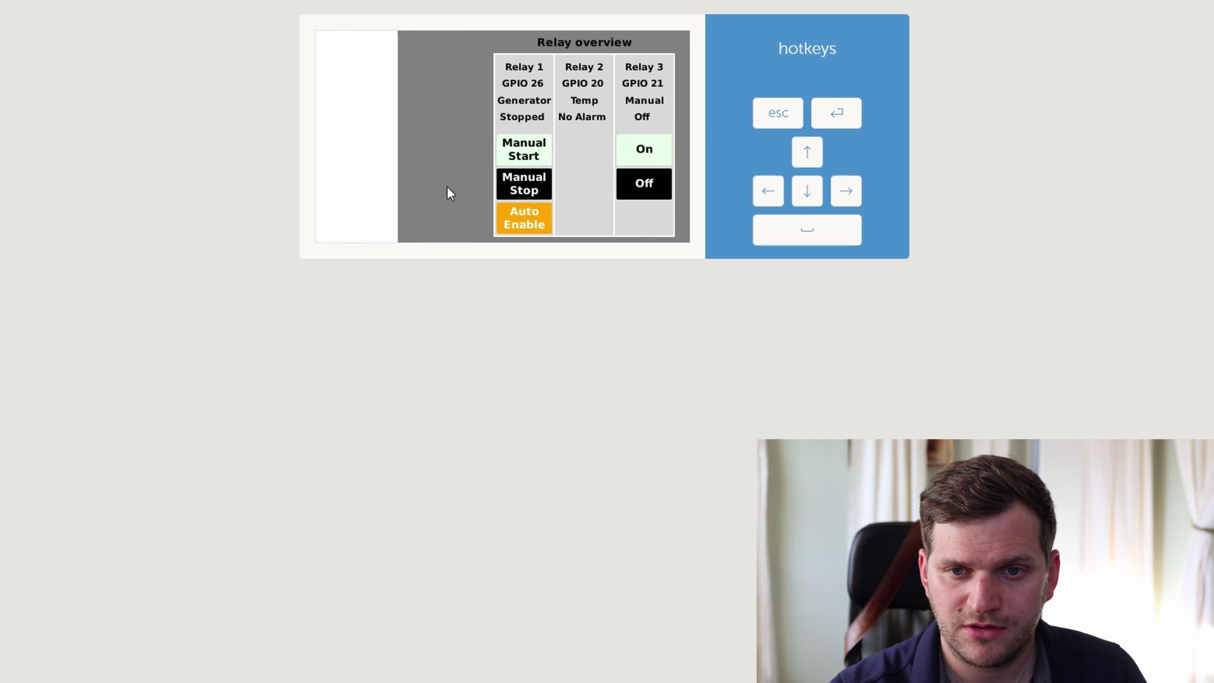
key(Right)
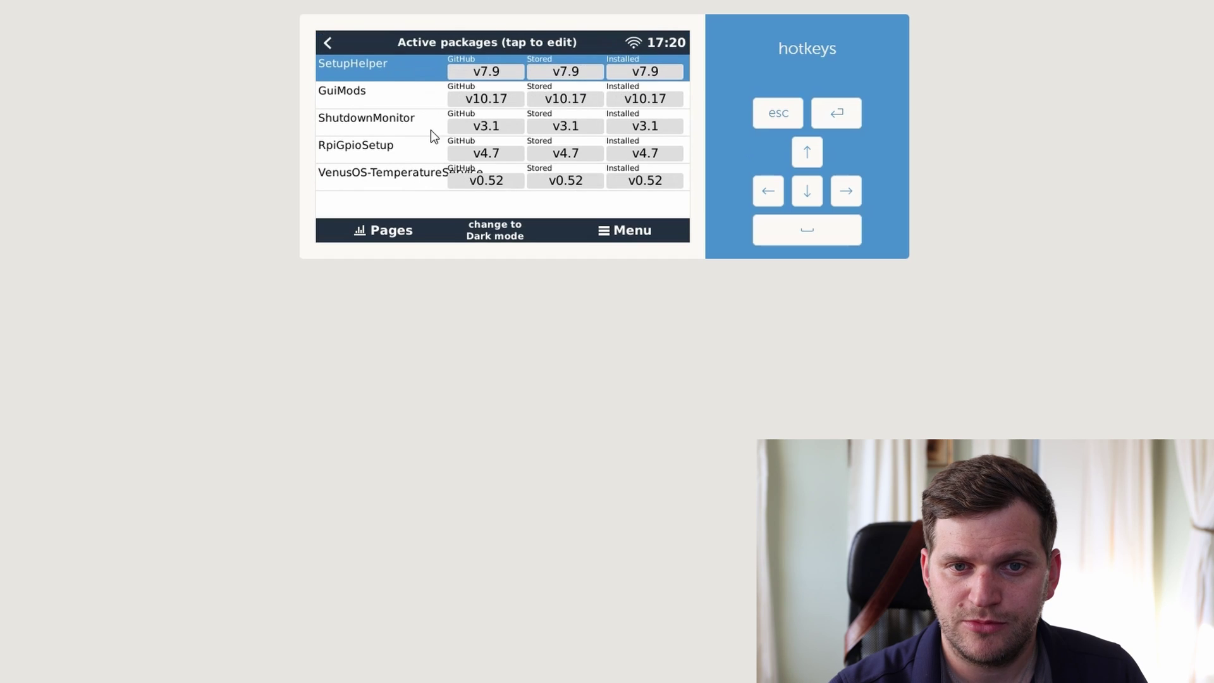
- Go back from Package manager to the Settings list and step up to its top entry
click(328, 43)
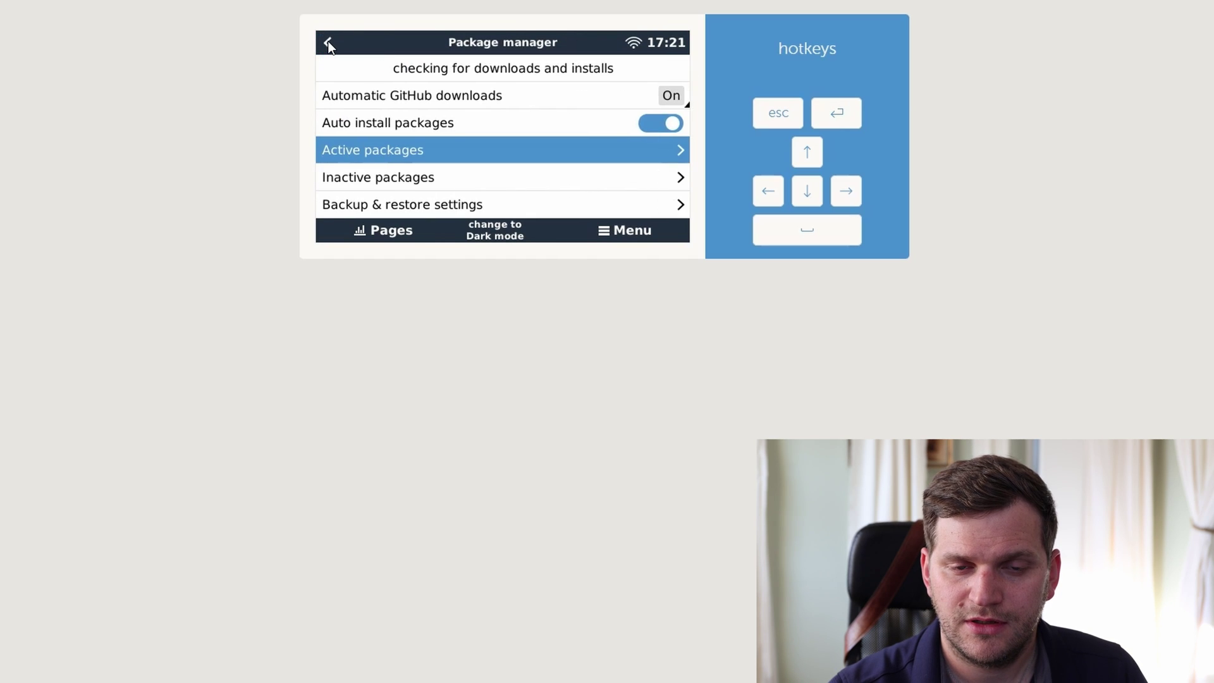
click(328, 43)
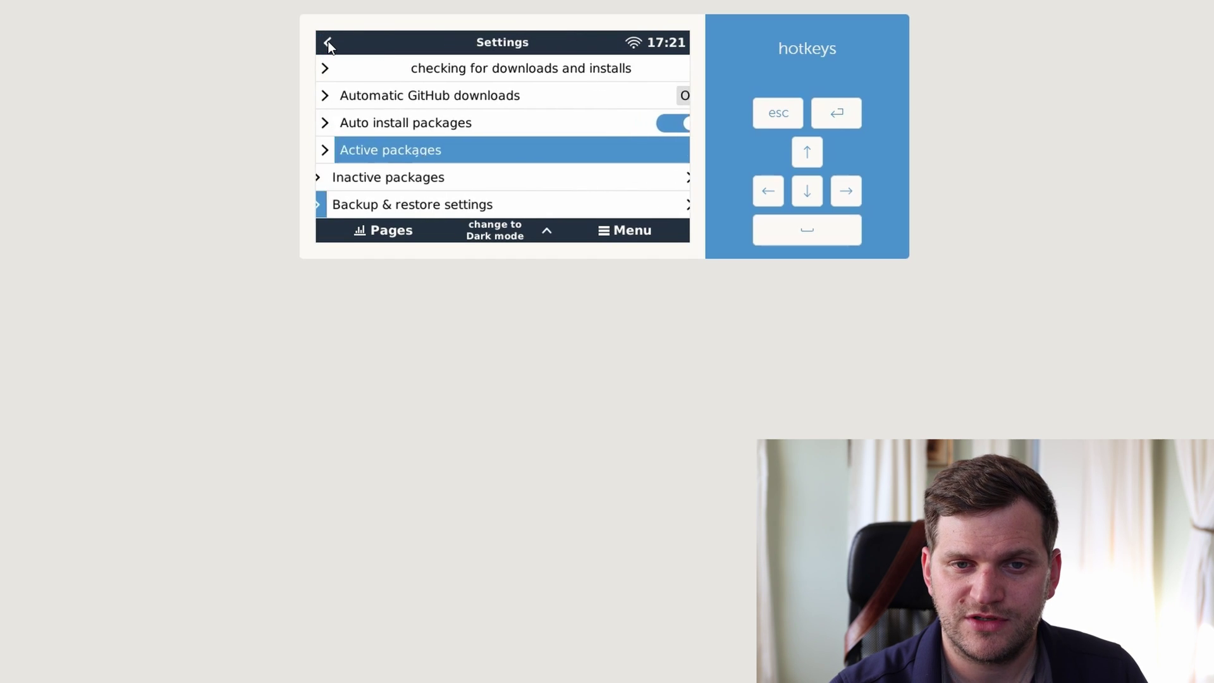
click(803, 157)
click(803, 157)
click(803, 156)
click(809, 191)
click(809, 191)
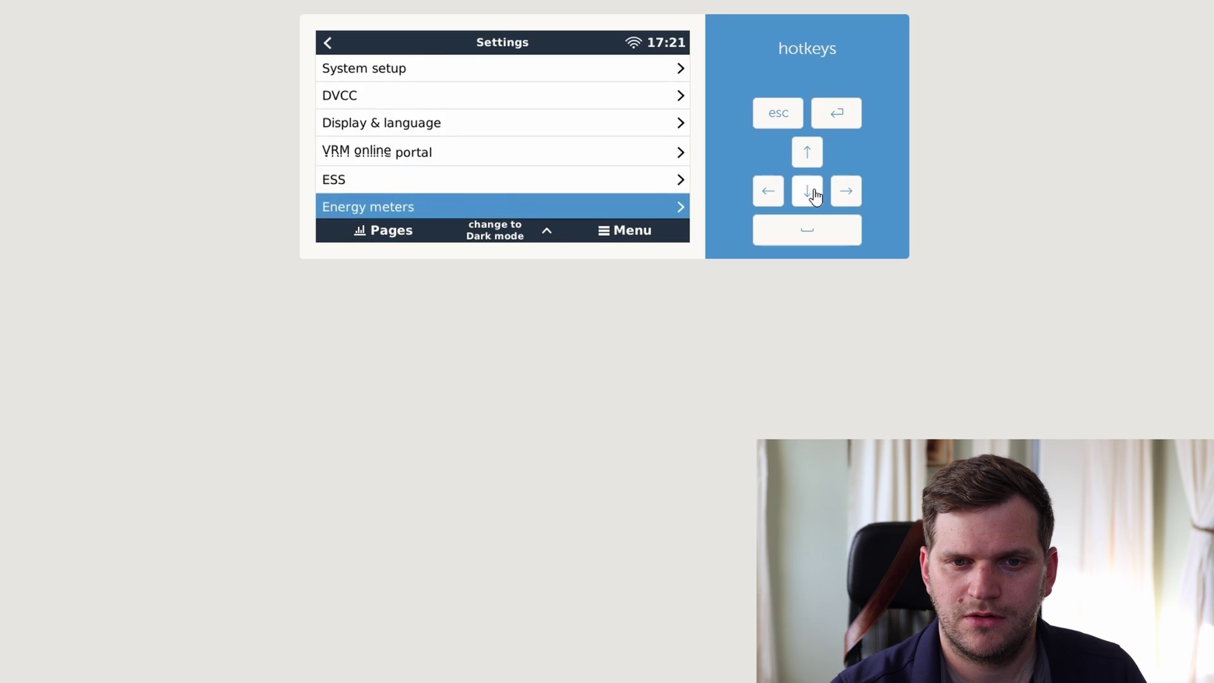
click(809, 191)
click(814, 193)
click(814, 193)
click(814, 194)
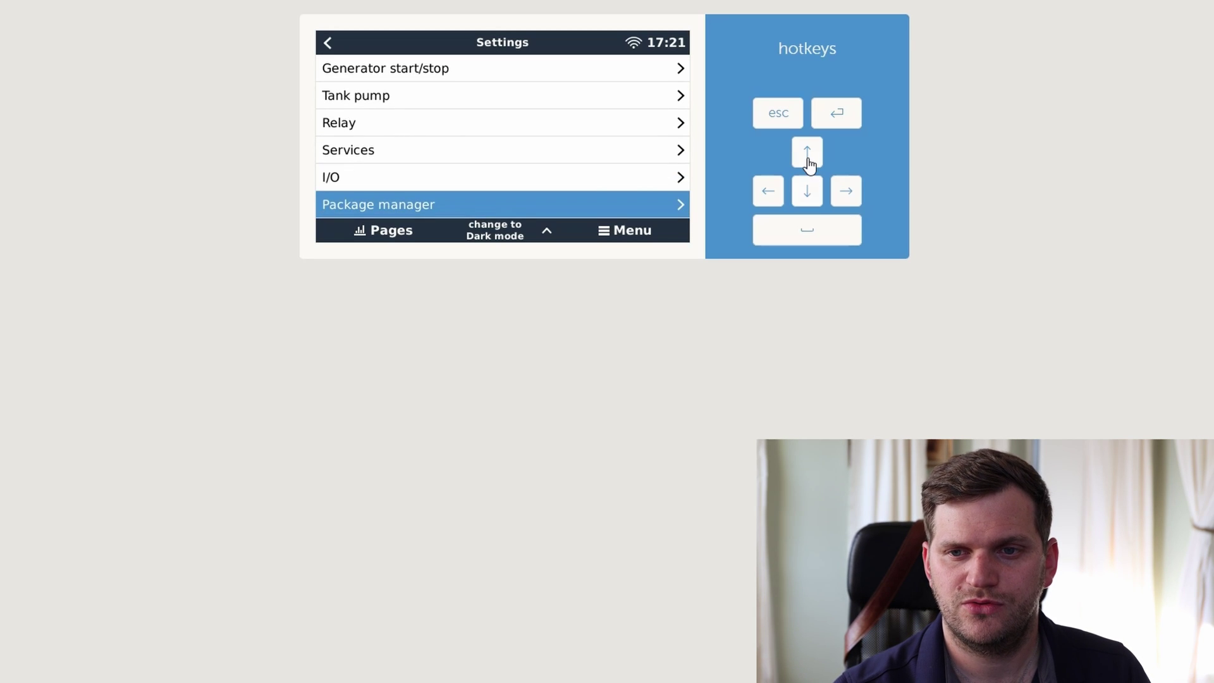
click(809, 157)
click(808, 157)
click(813, 195)
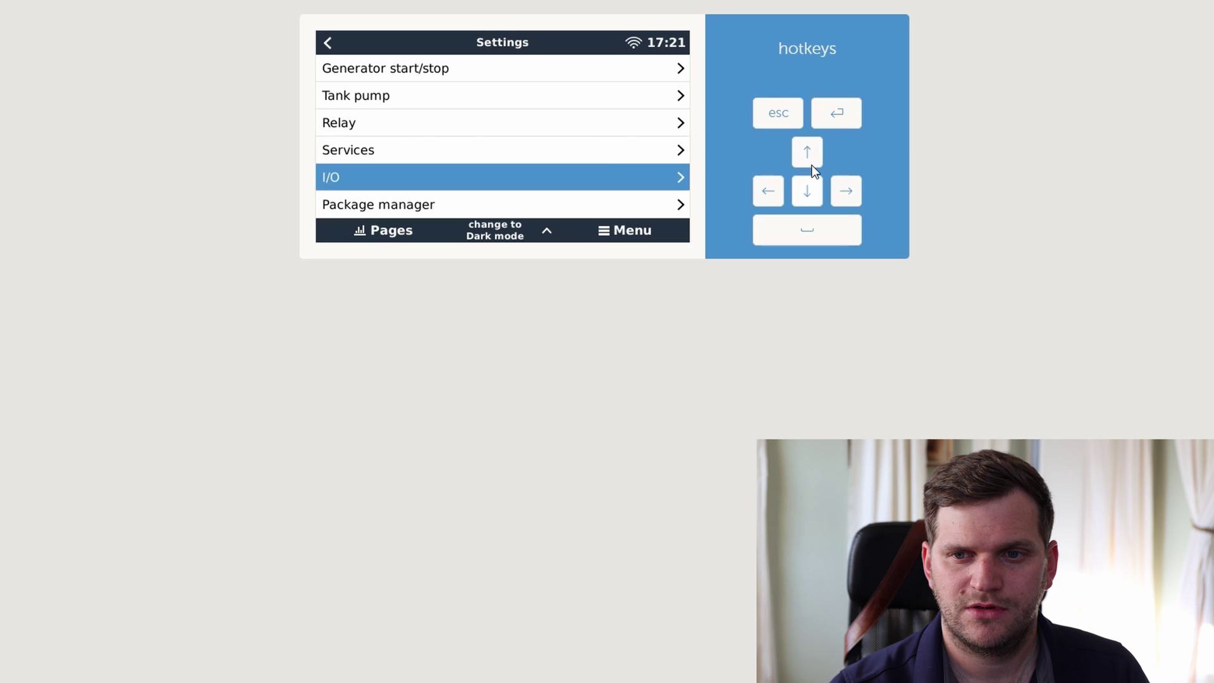
click(810, 162)
click(810, 194)
click(808, 156)
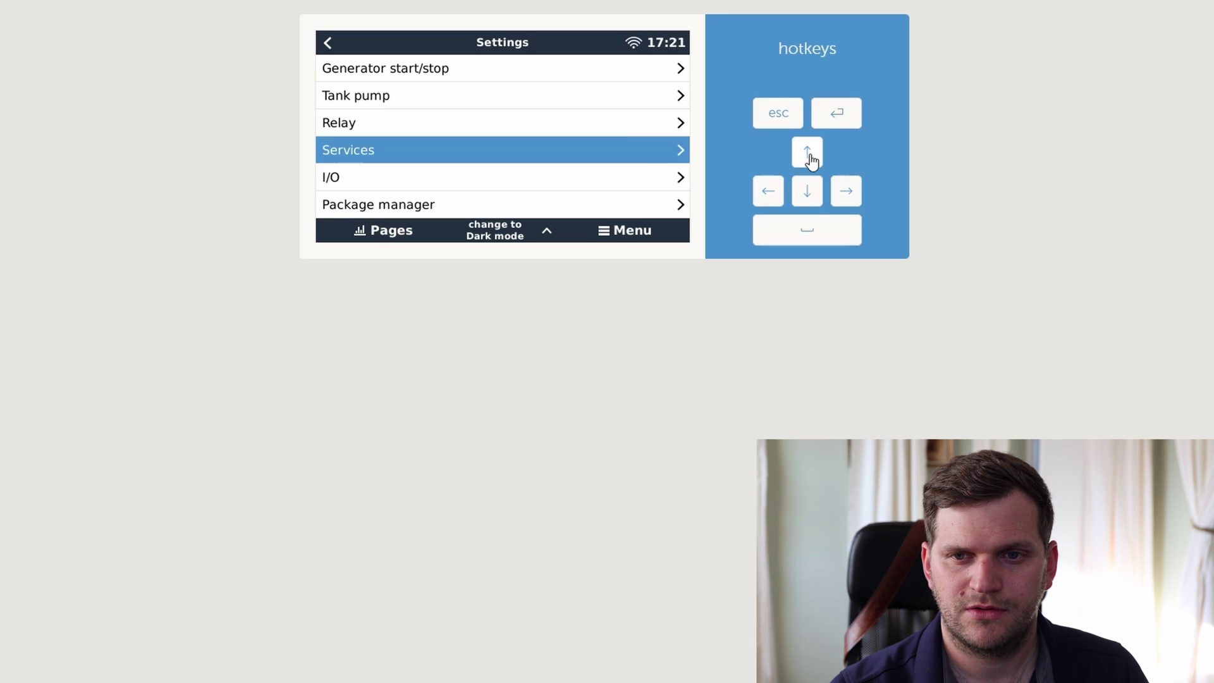
click(808, 156)
click(808, 155)
click(809, 158)
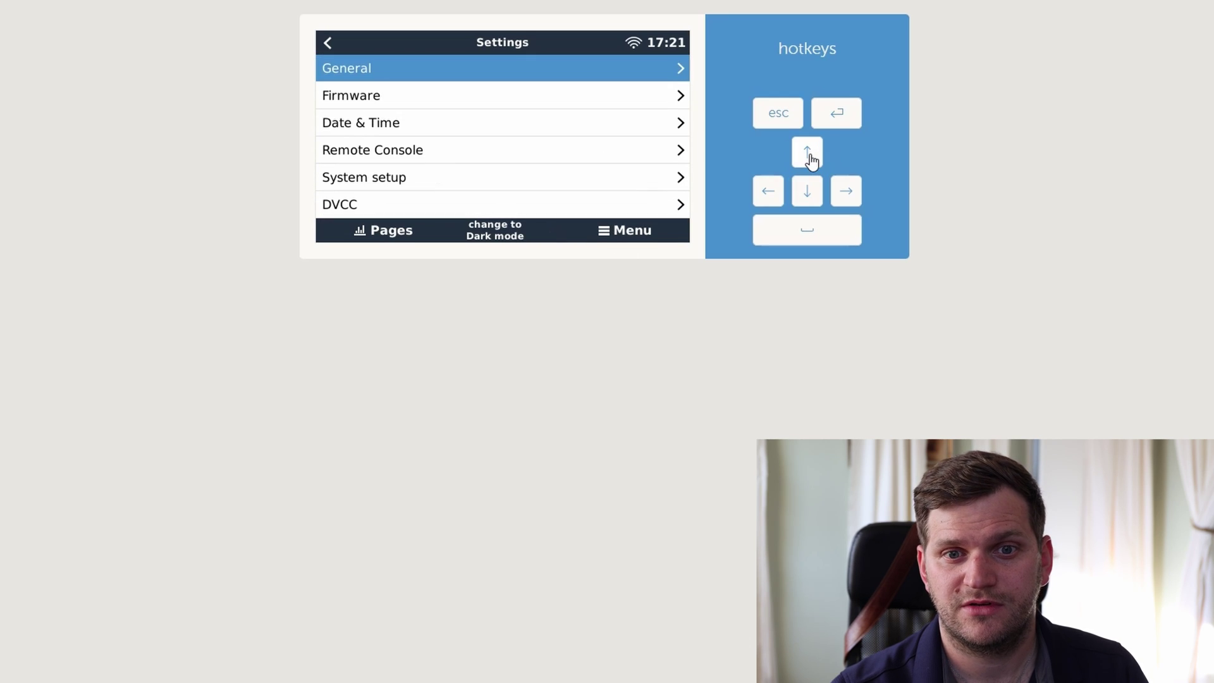
- Open Firmware > Online updates and bring up the Image type choices, currently Normal
click(537, 102)
click(545, 121)
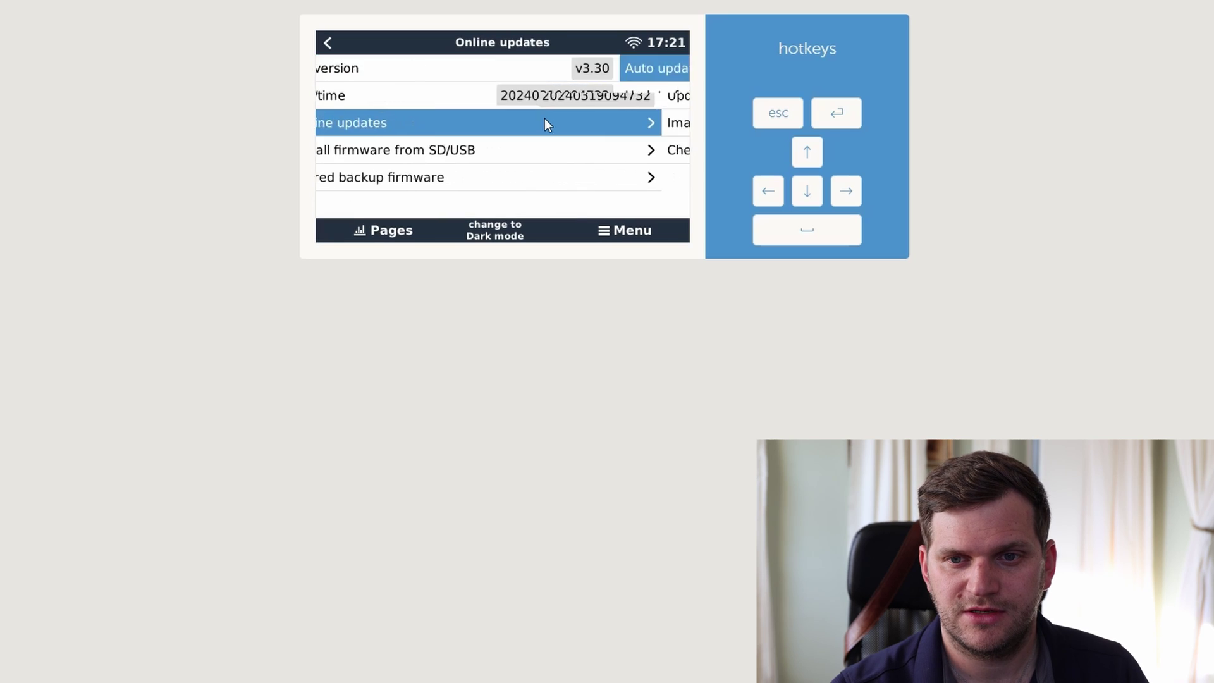
click(643, 133)
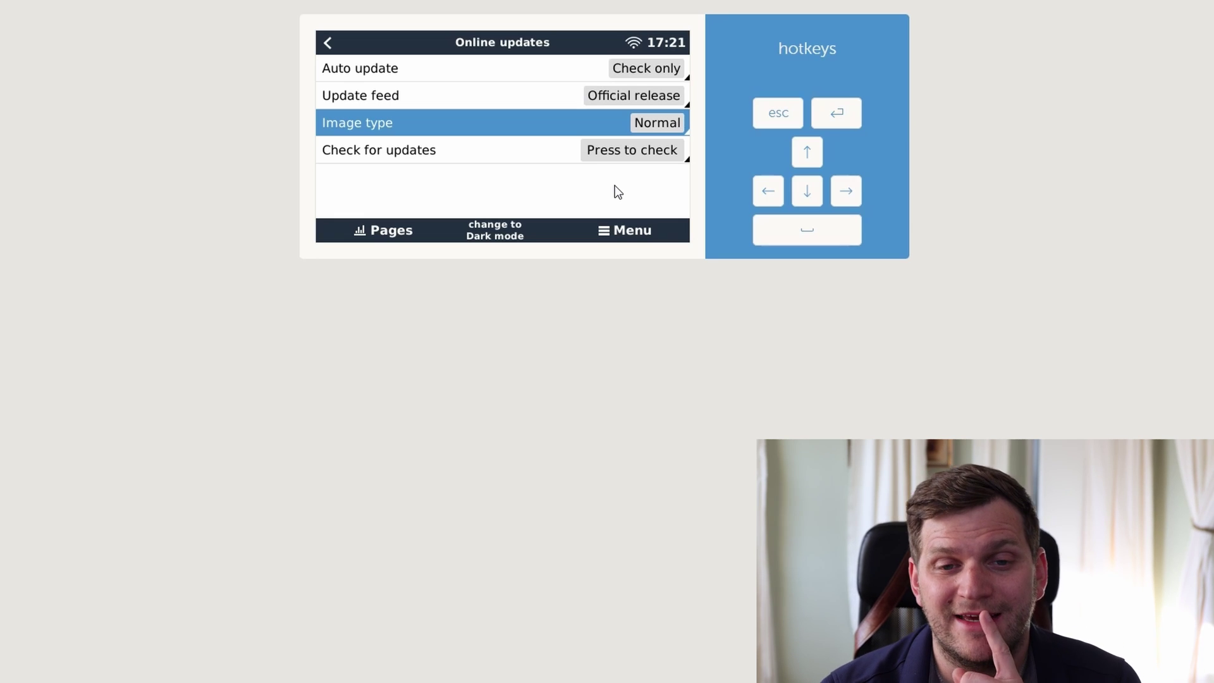
click(651, 126)
- Set the online update Image type to Large, then reopen Online updates and check for updates
click(677, 101)
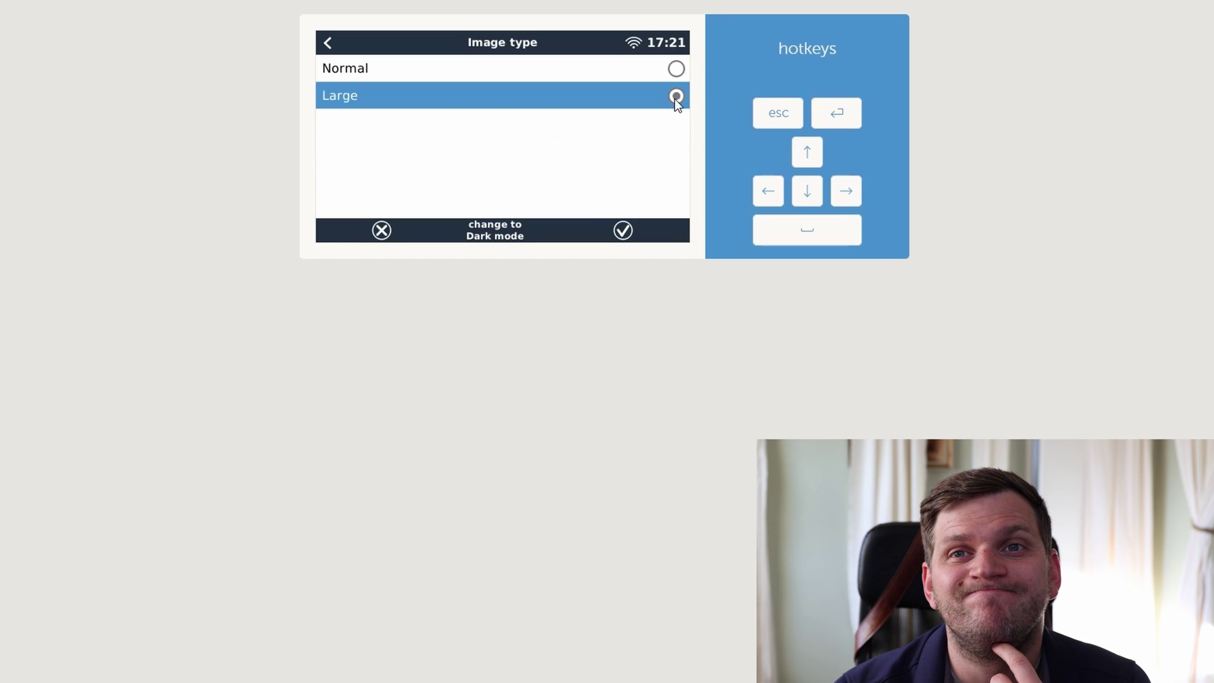
click(624, 232)
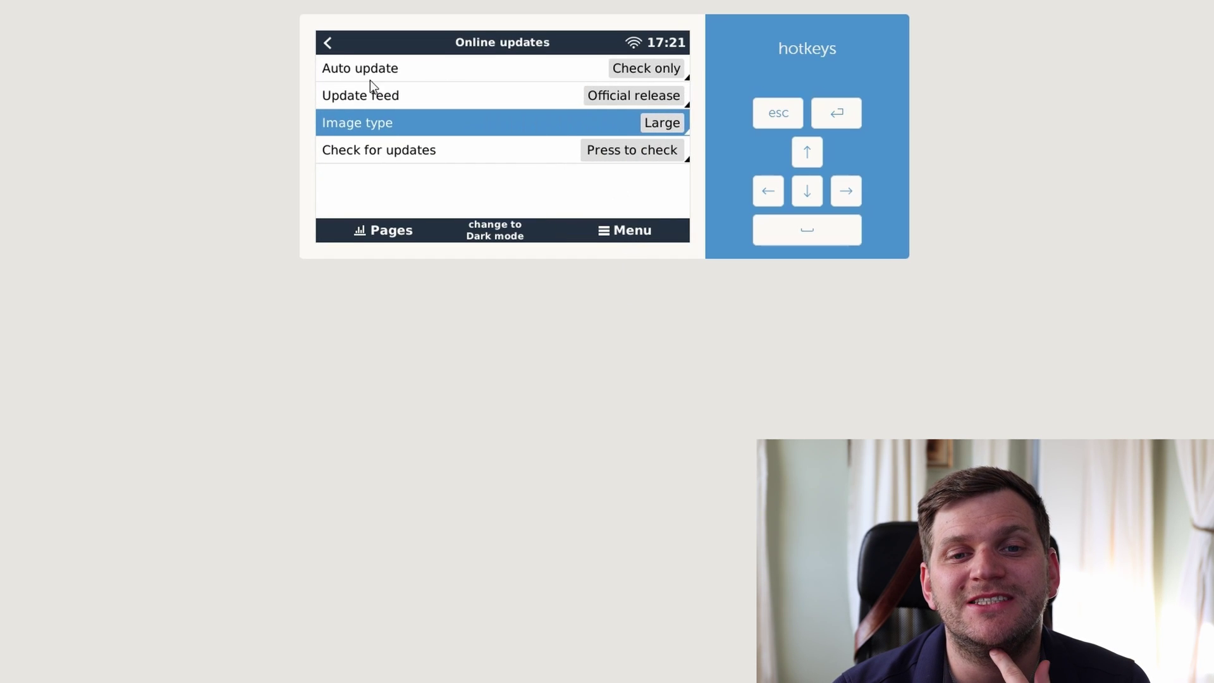
click(328, 43)
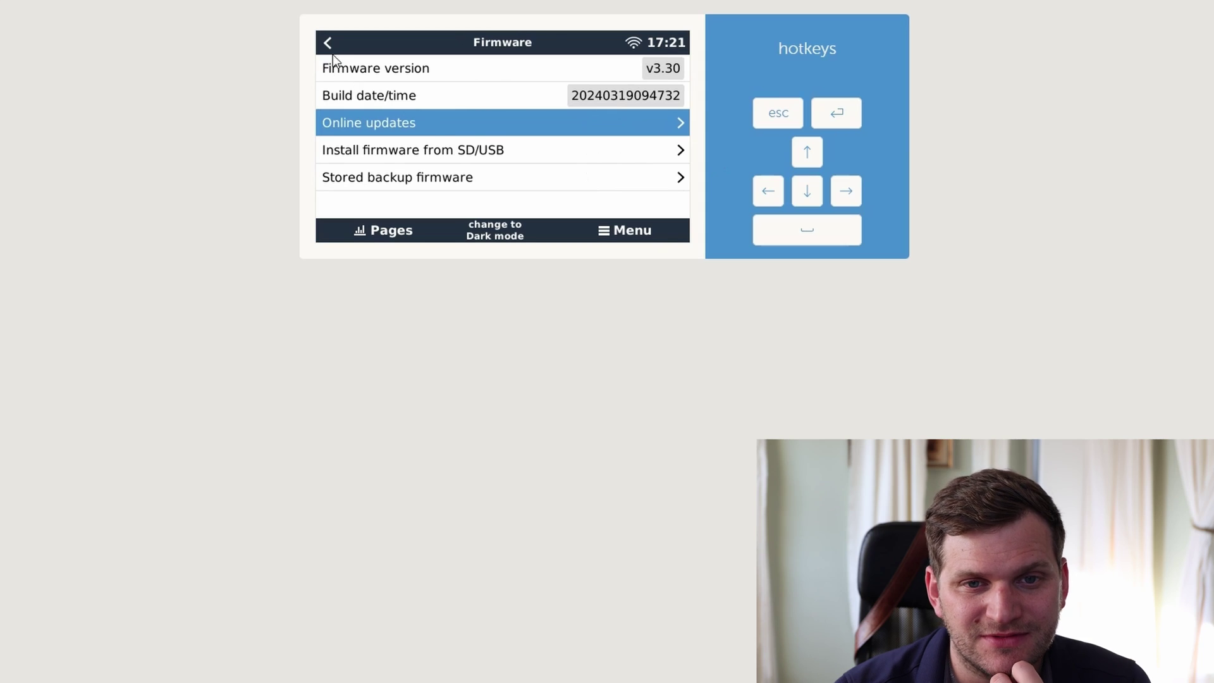
click(552, 122)
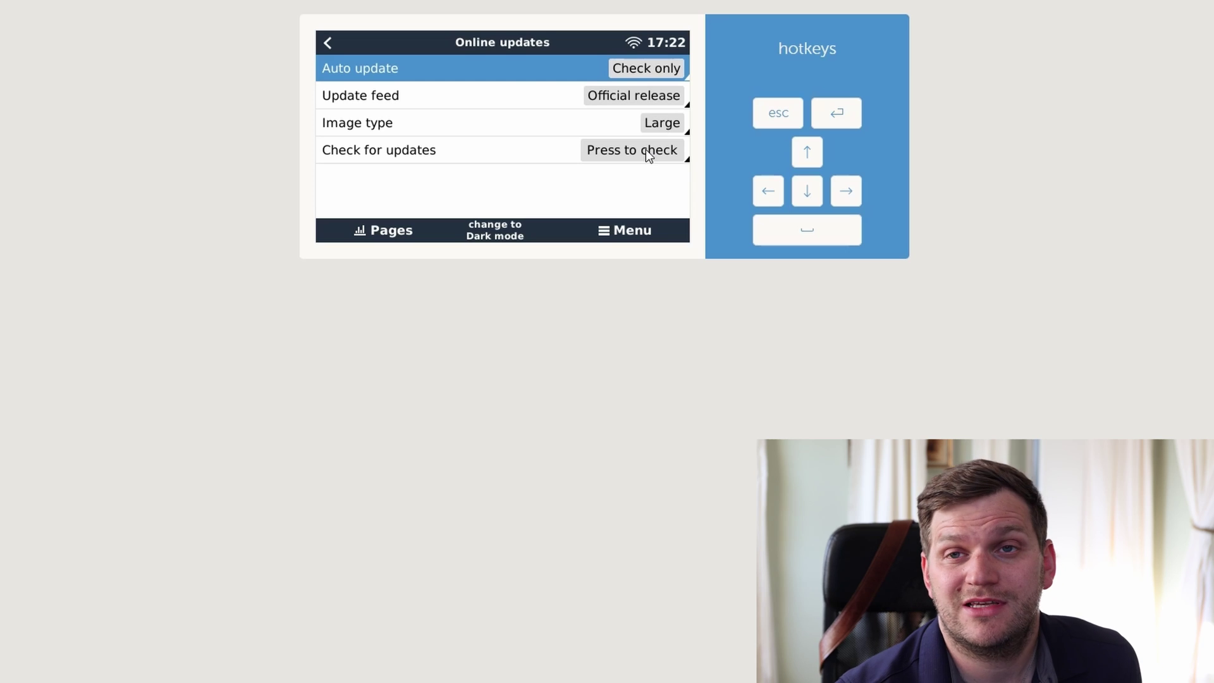
click(646, 149)
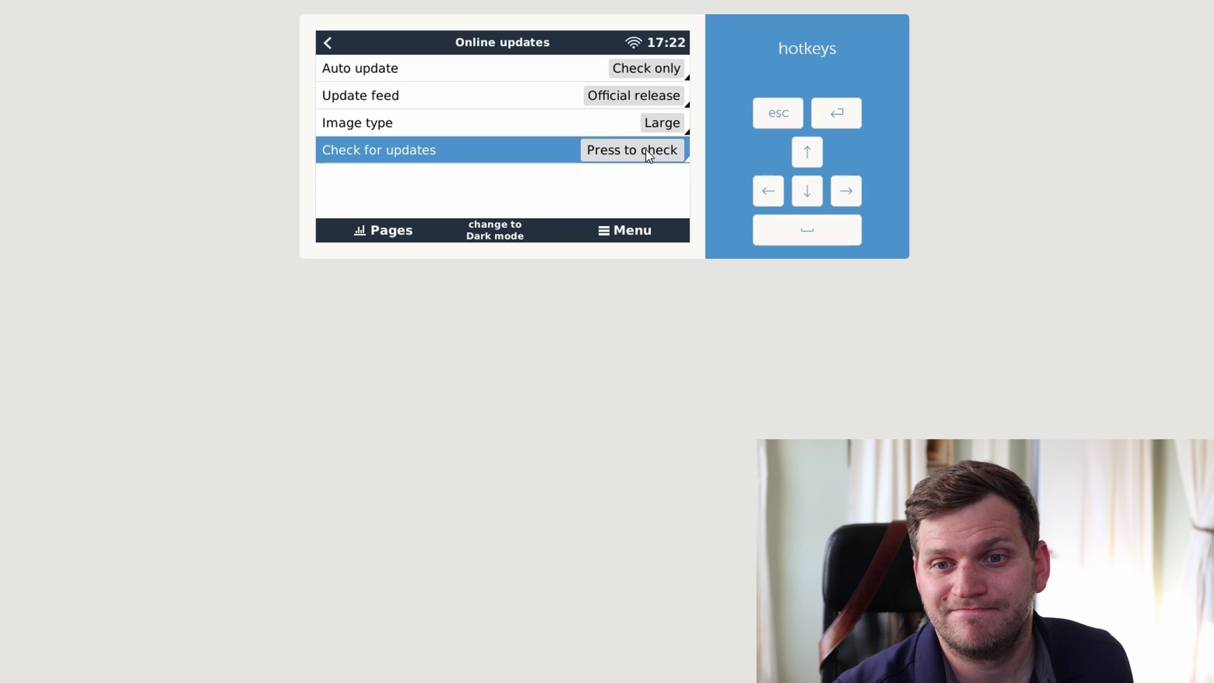
- Select the newly available firmware update, then reconnect to the console after it installs
click(662, 181)
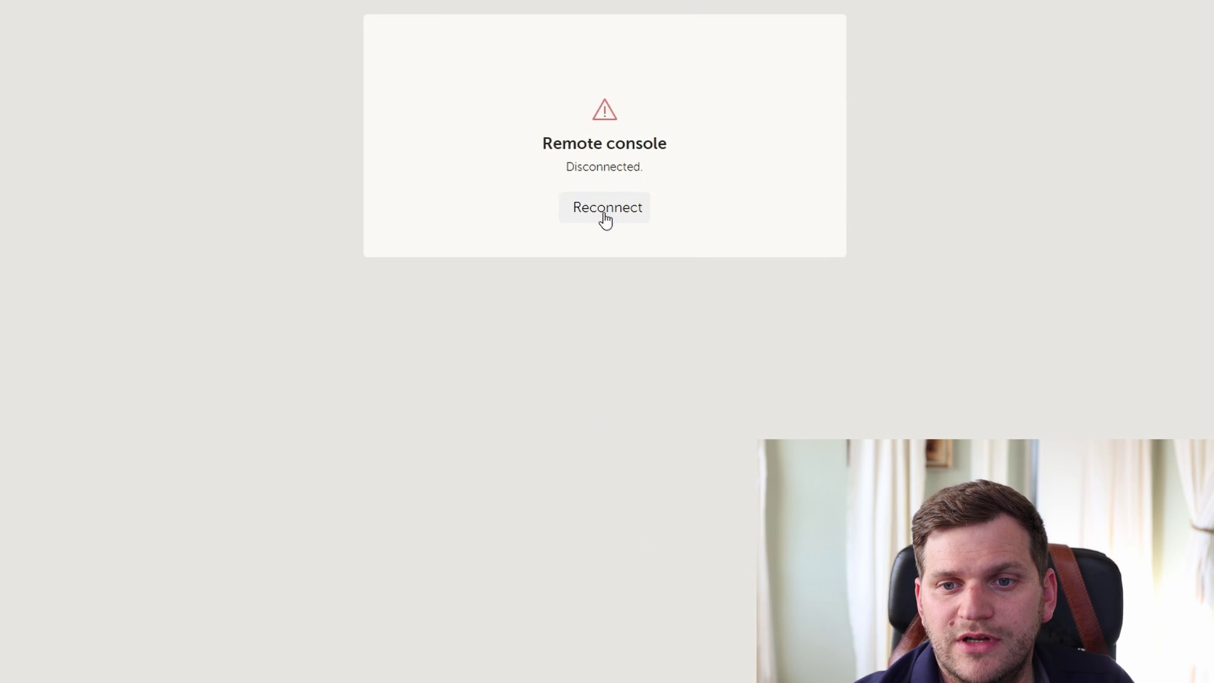
click(610, 212)
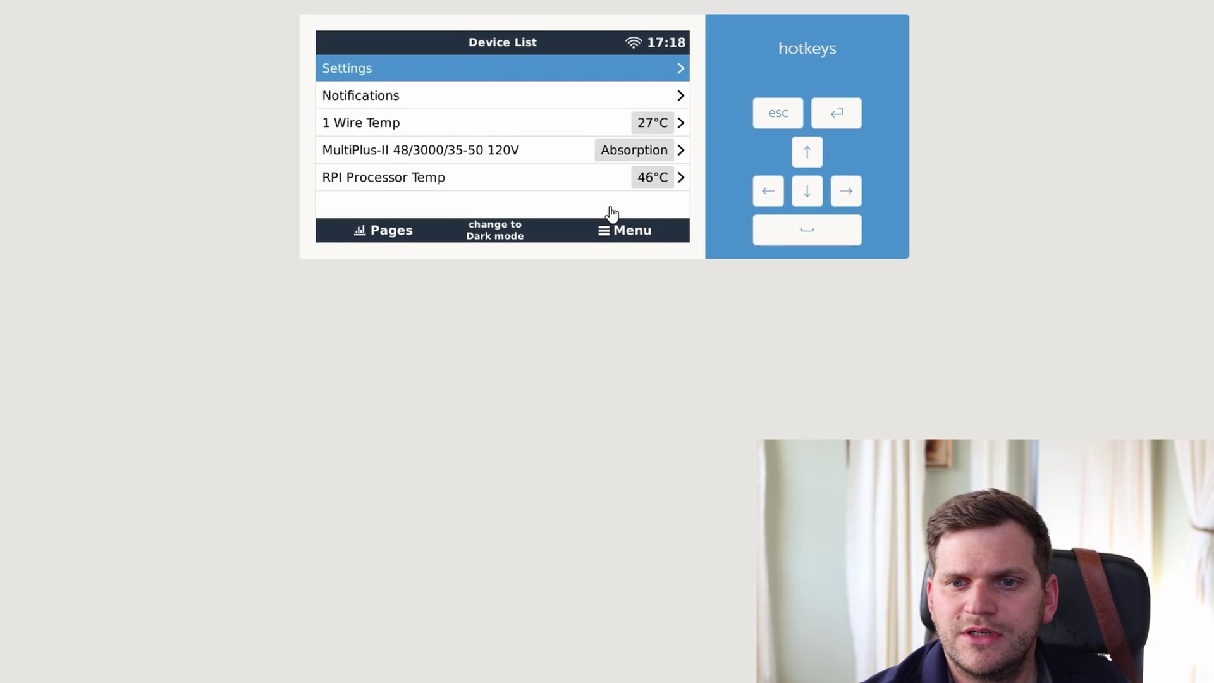
- Check Settings > Firmware > Online updates for the available v3.30 update
click(639, 69)
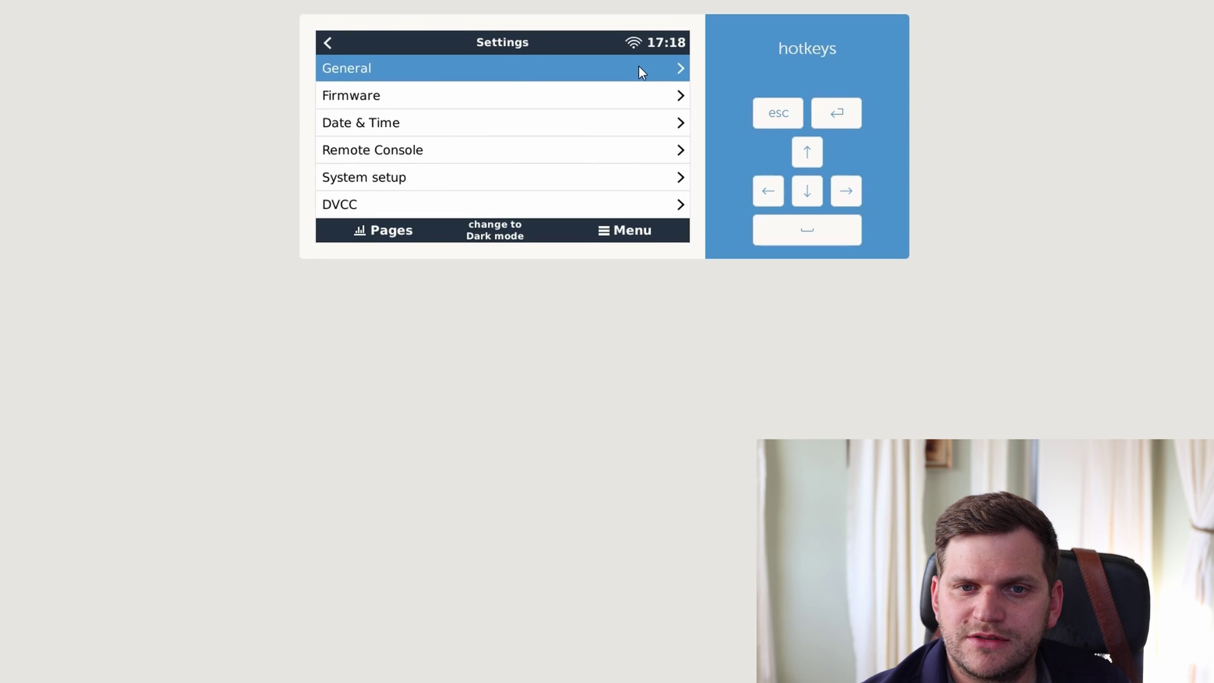
click(383, 98)
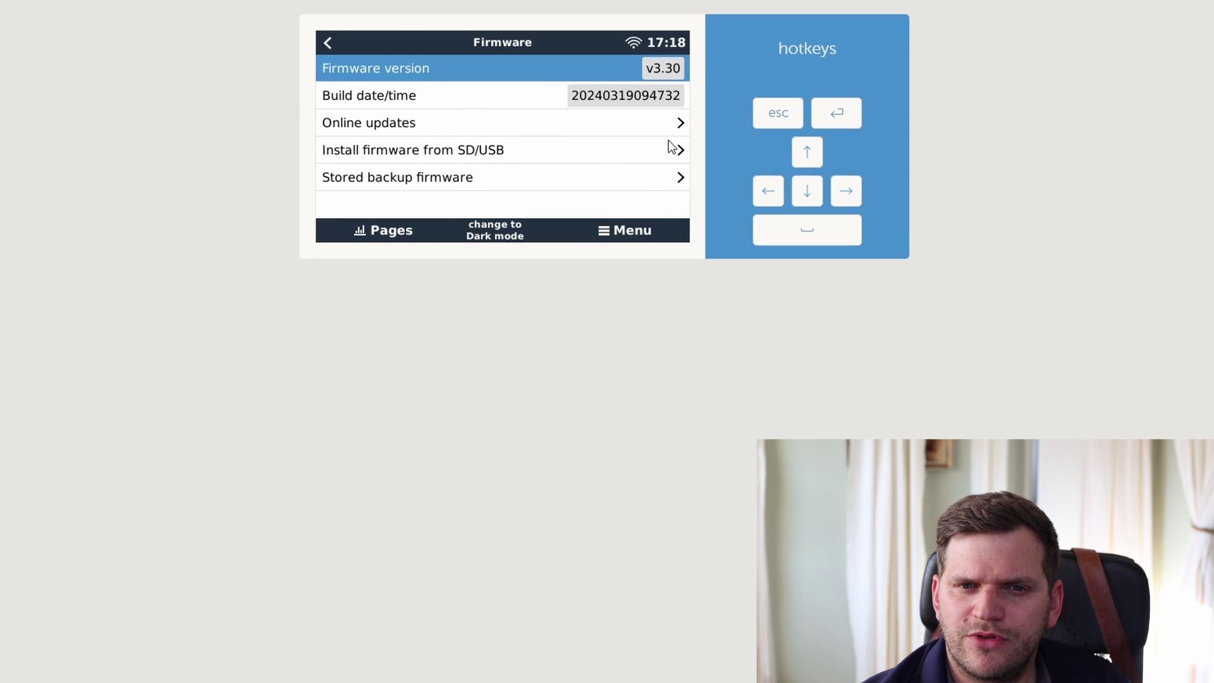
click(669, 126)
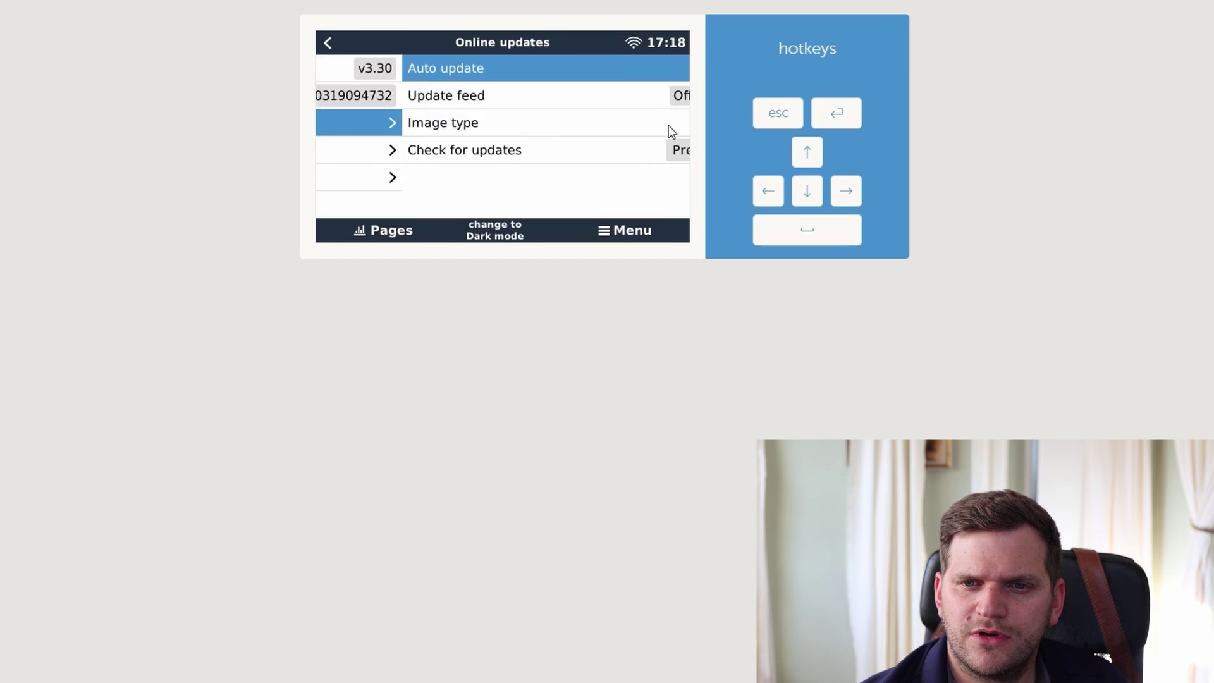
click(655, 153)
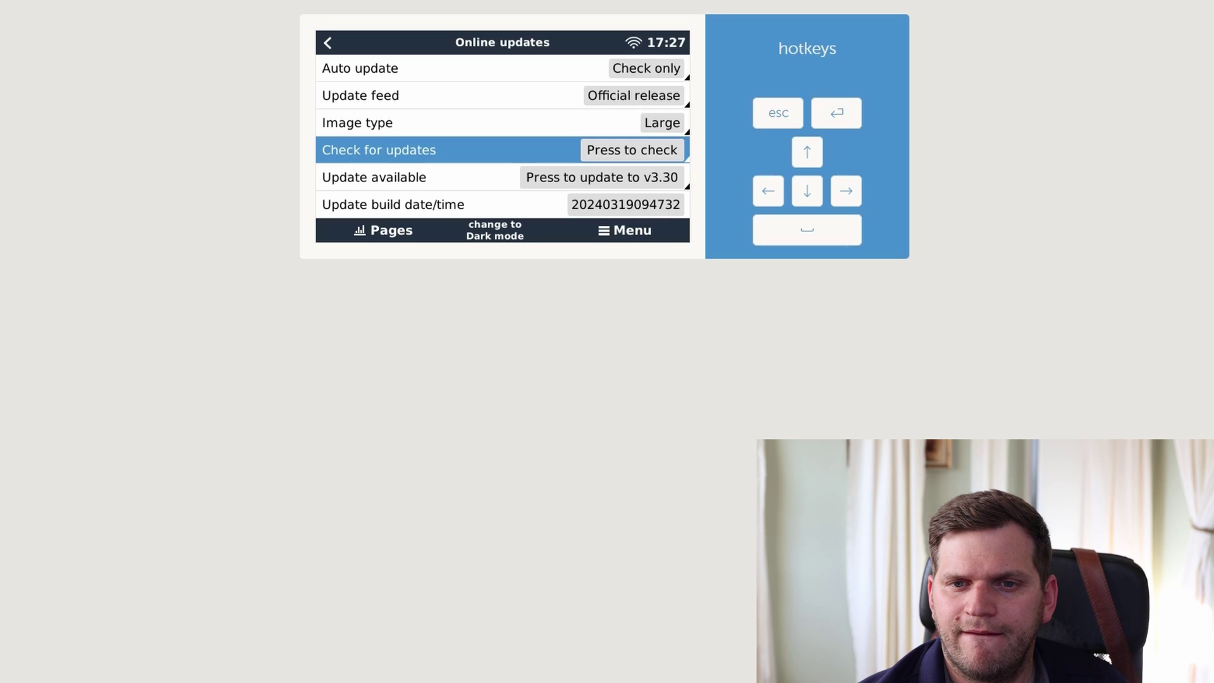
click(657, 179)
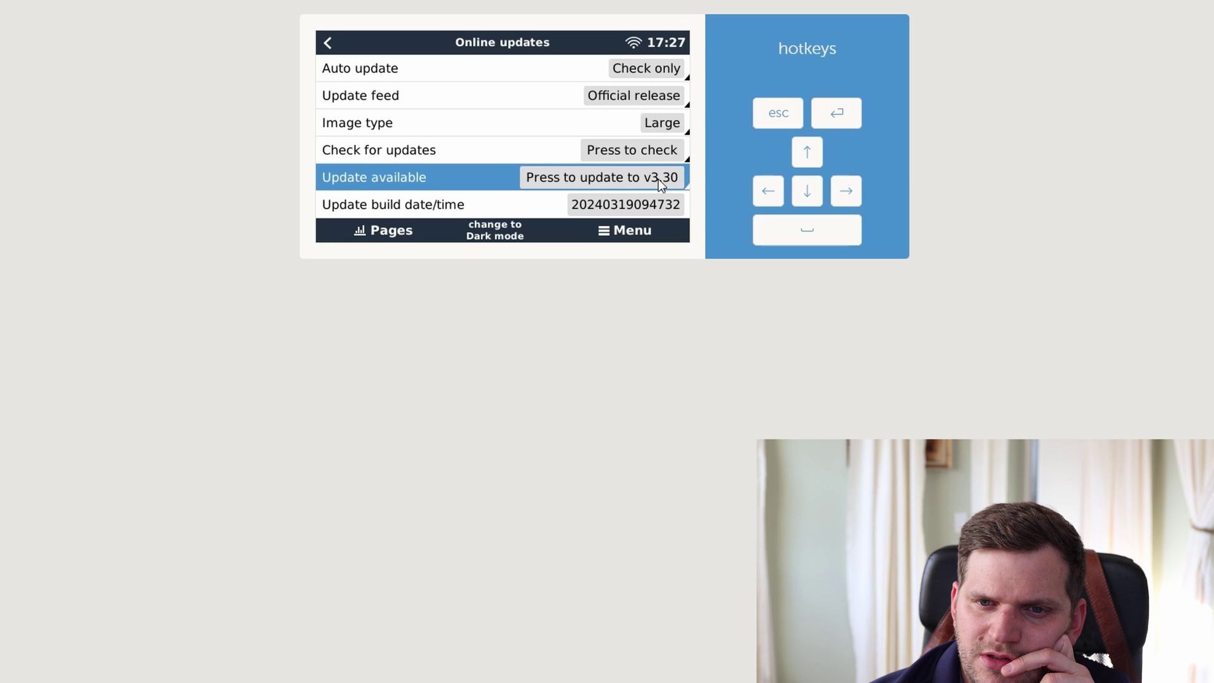
- Look at the stored backup firmware entry and scroll the Settings list toward Package manager, then return to the Device List
click(330, 45)
click(817, 191)
click(817, 191)
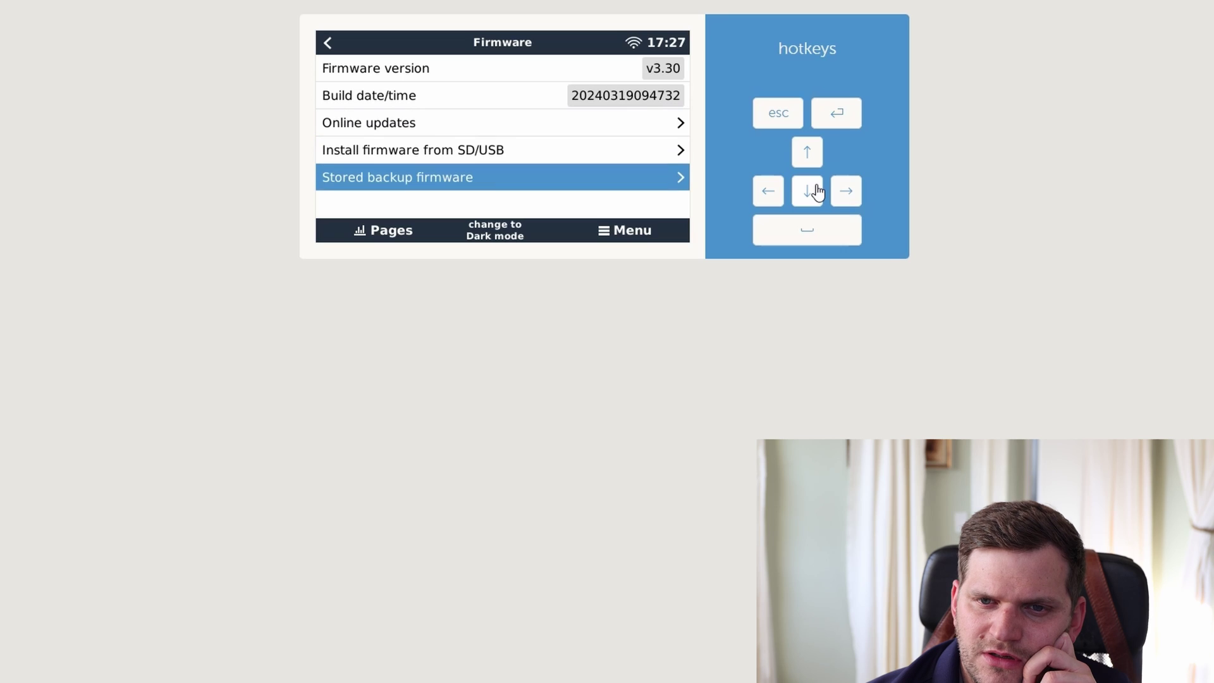
click(327, 42)
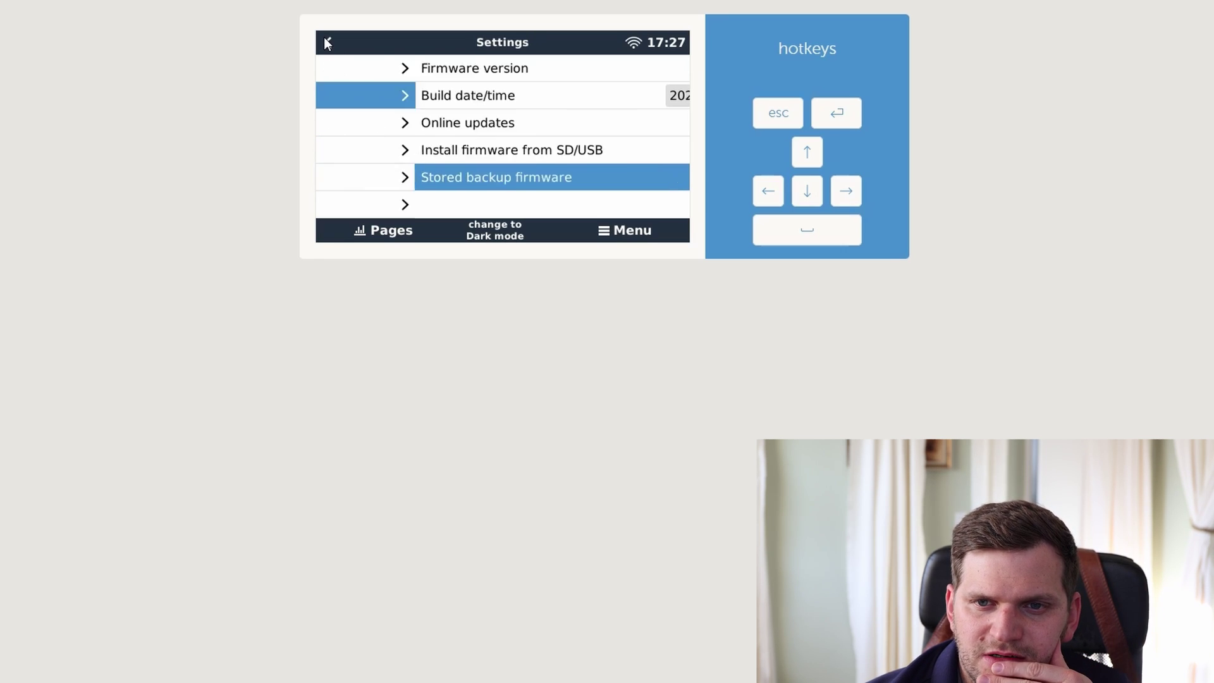
click(821, 193)
click(822, 200)
click(820, 192)
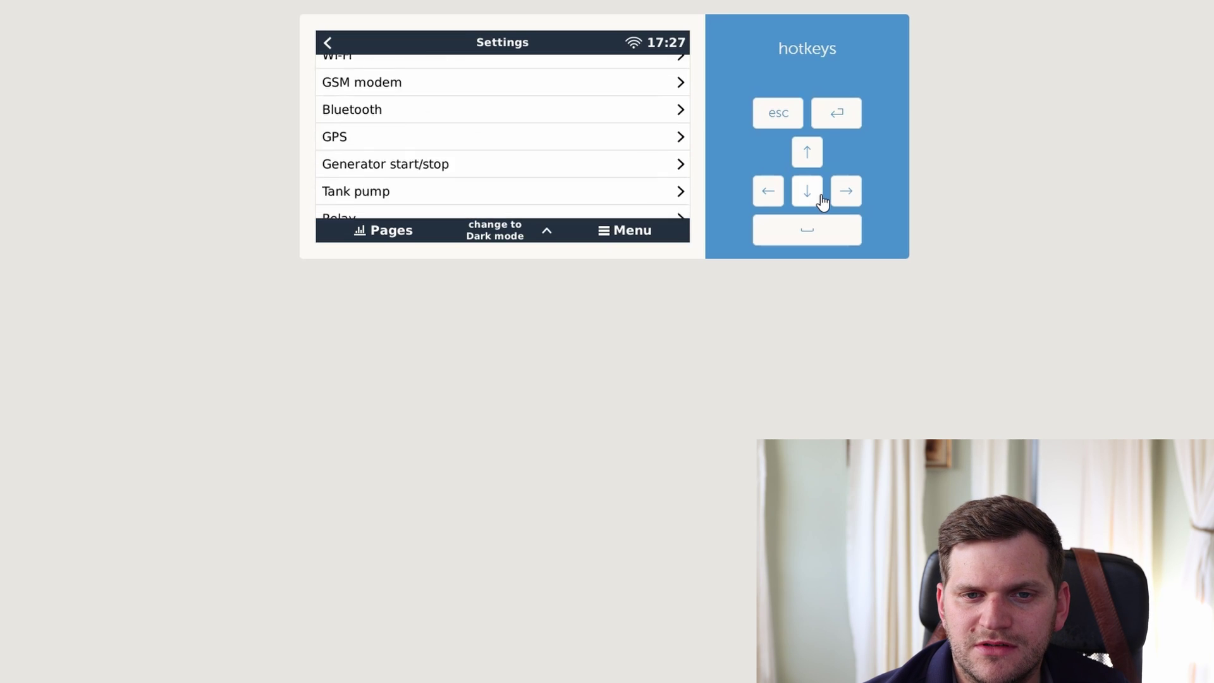
click(818, 191)
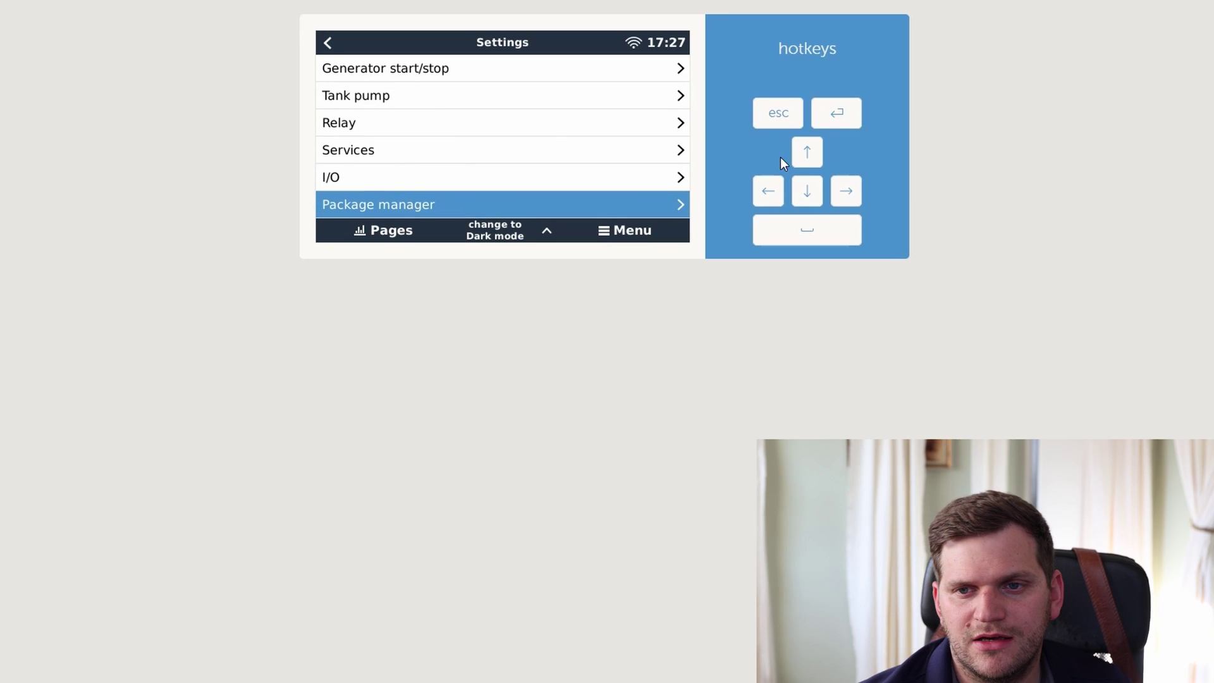
click(807, 152)
click(806, 152)
click(807, 152)
click(326, 44)
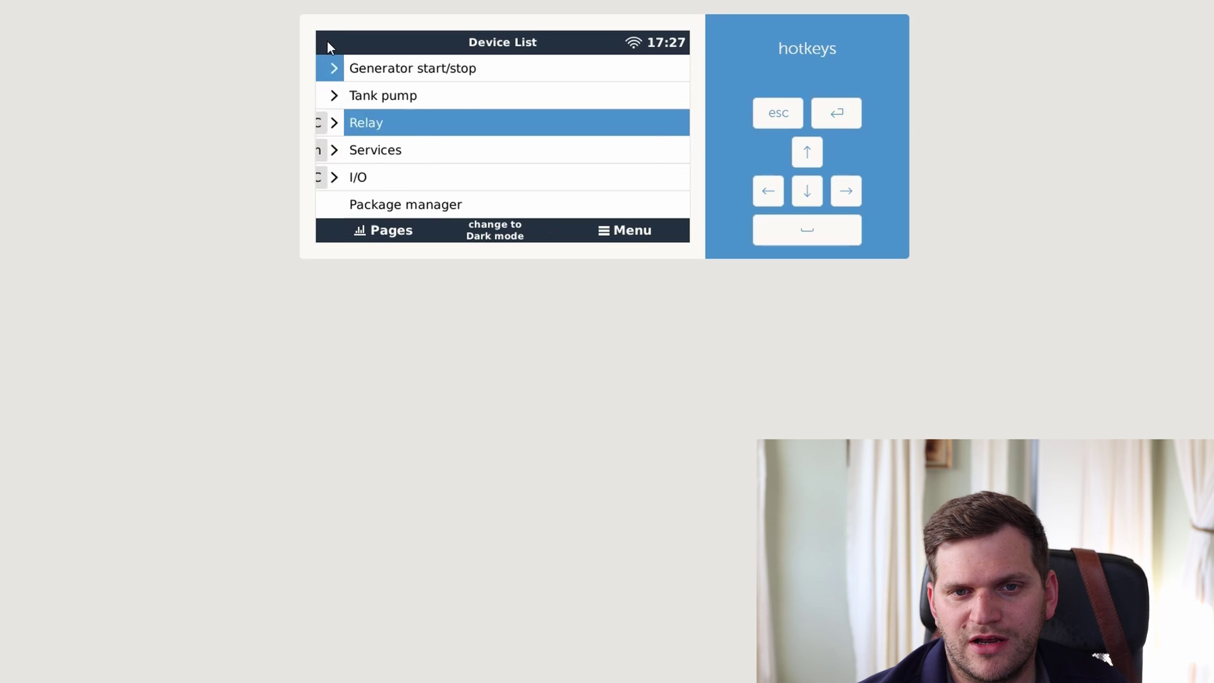
- Check Online updates again and start reinstalling the Large v3.30 firmware
click(440, 66)
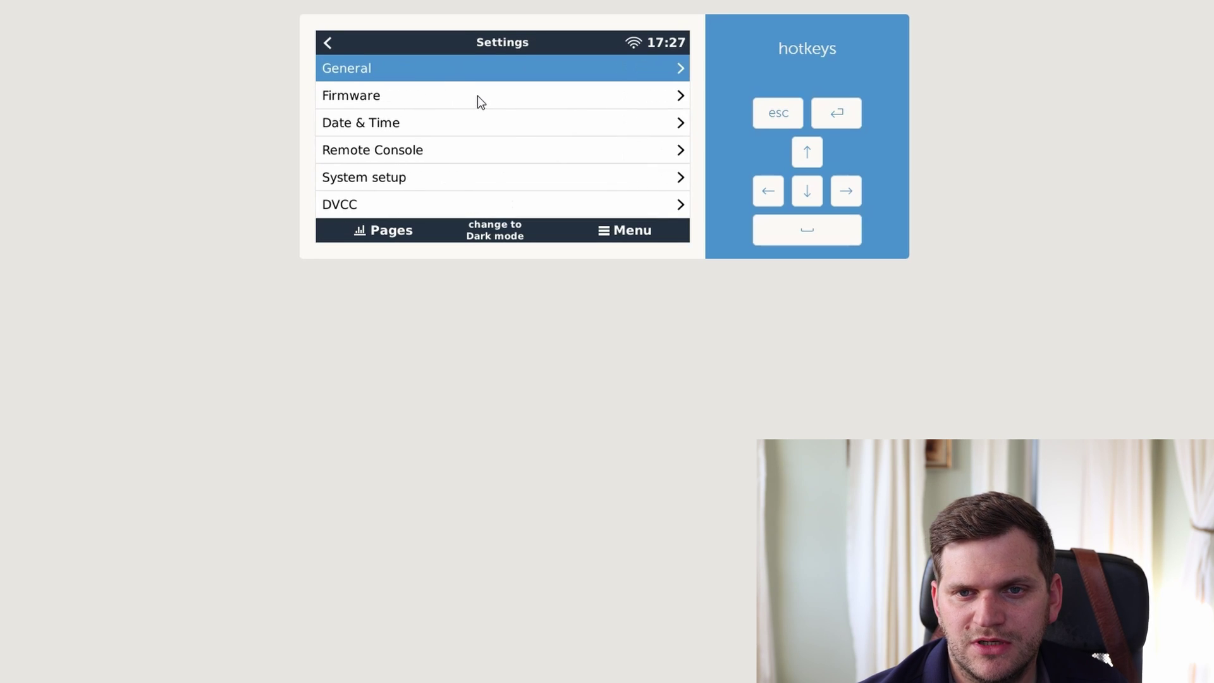
click(476, 99)
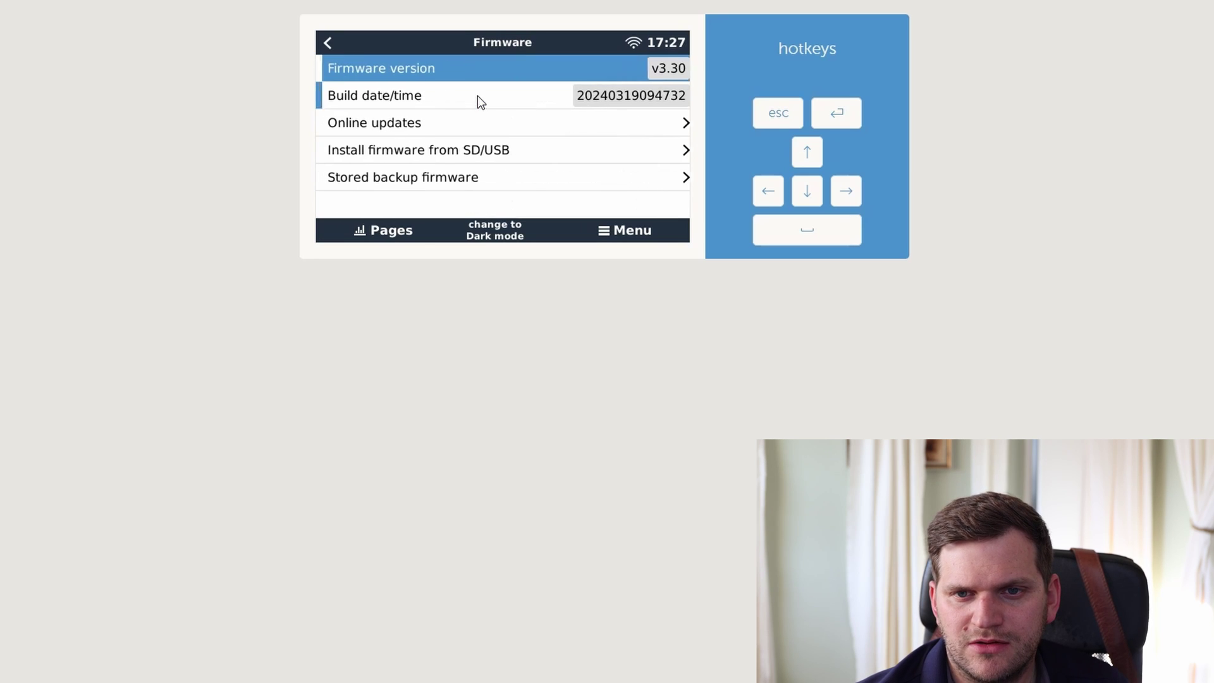
click(497, 125)
click(667, 155)
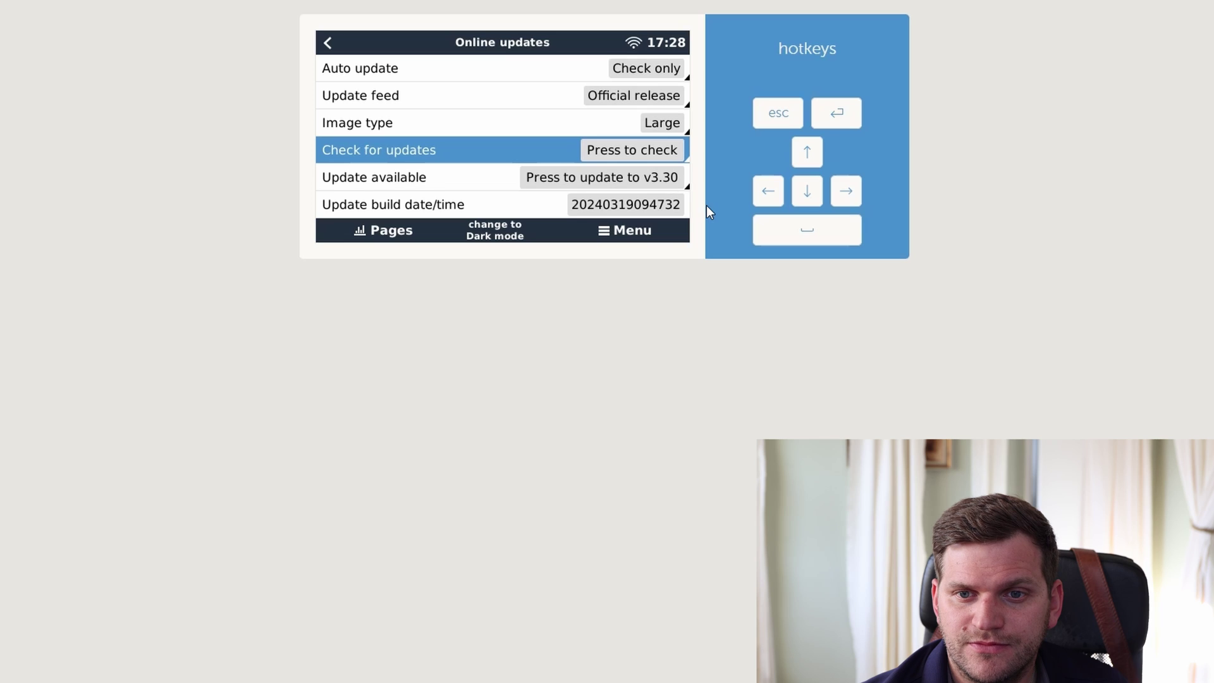
click(648, 177)
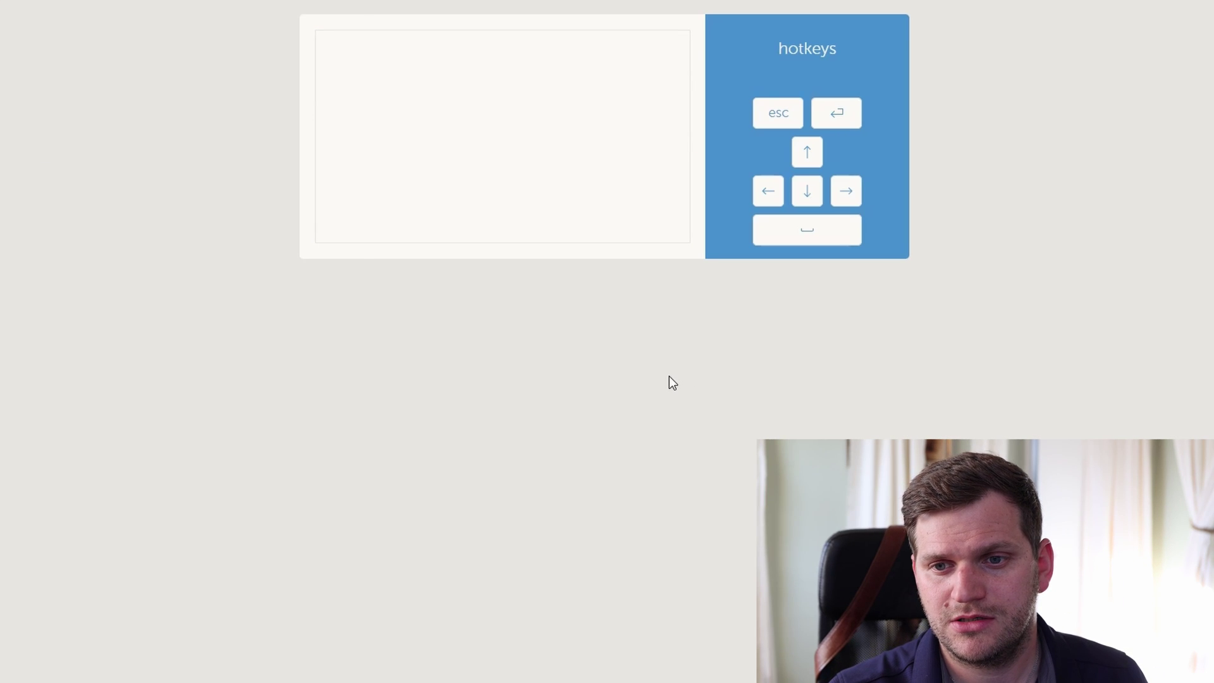
- Reconnect the console once the v3.30 reinstall and restart have completed
click(611, 212)
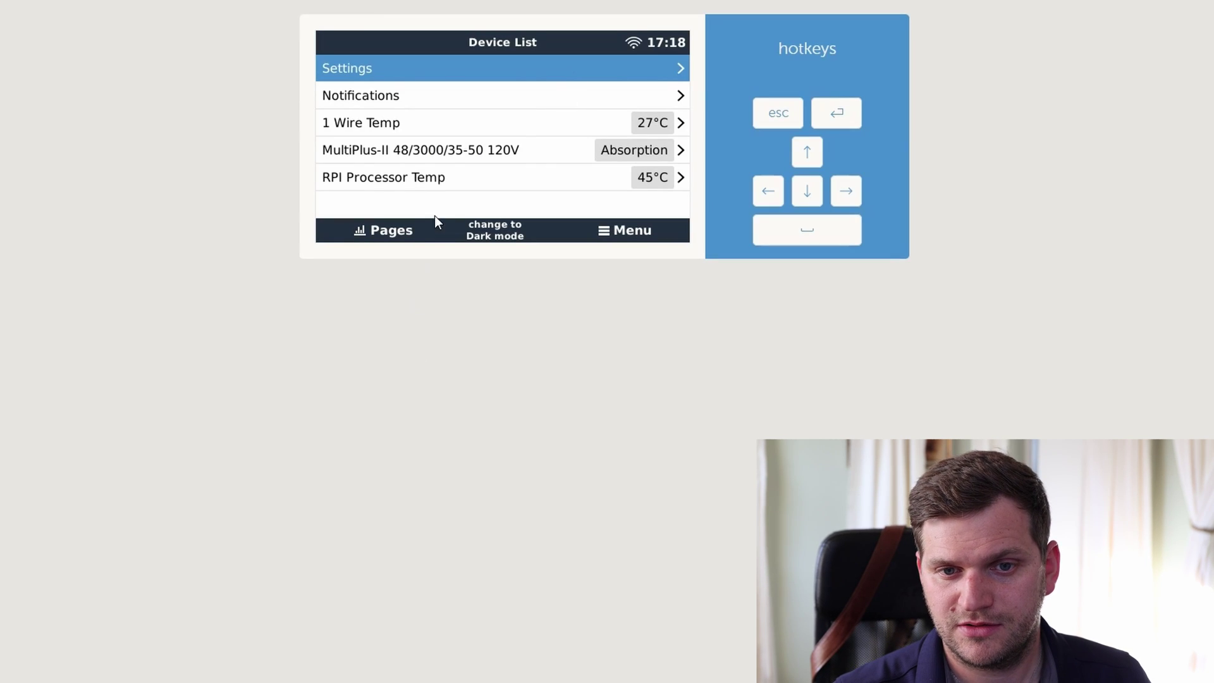
- View Settings > Firmware > Online updates to confirm v3.30 with nothing pending, then go back to Settings
click(392, 81)
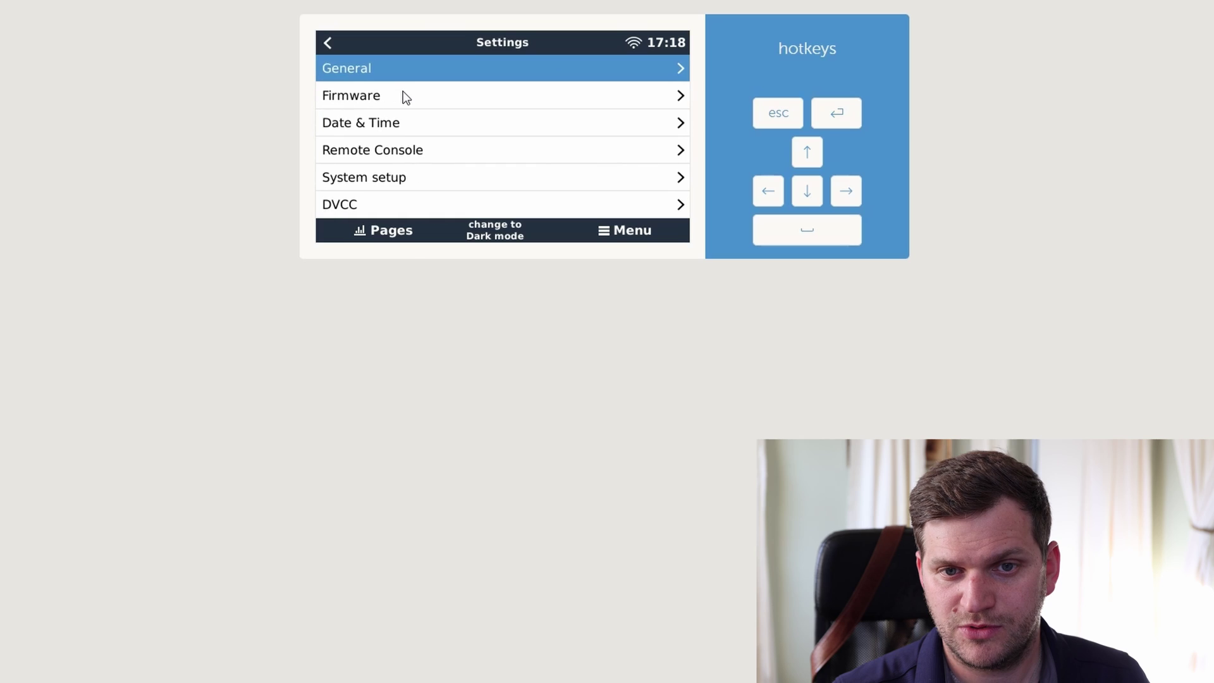
click(404, 93)
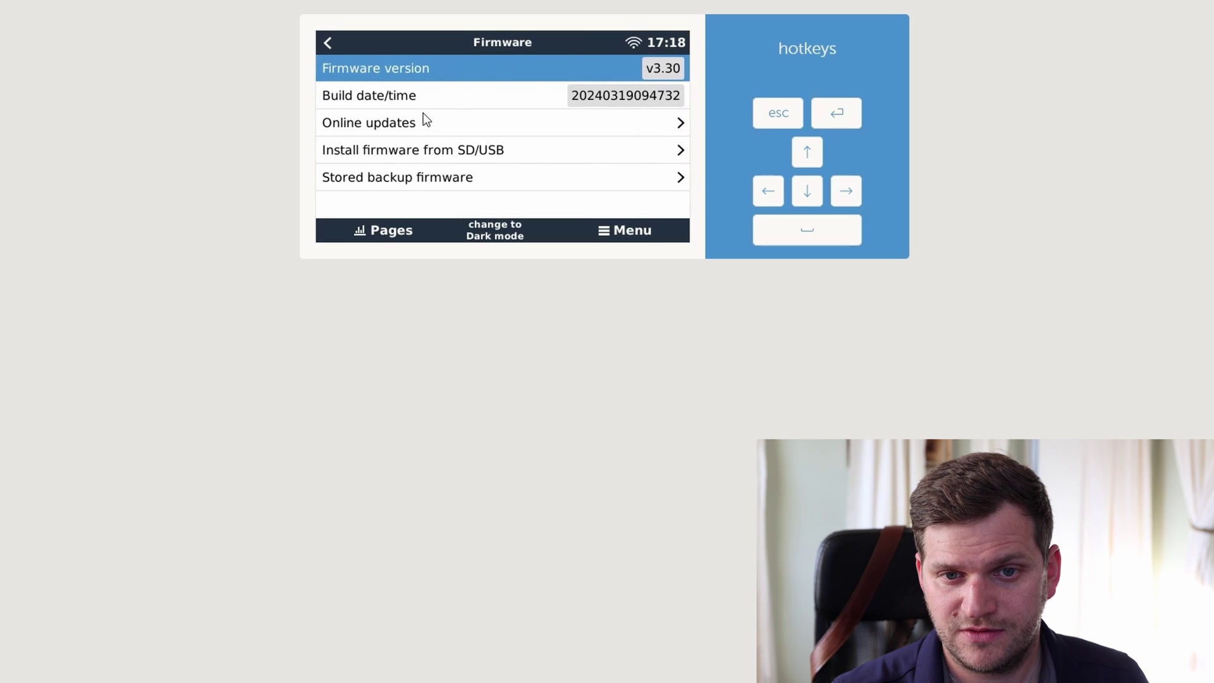
click(418, 119)
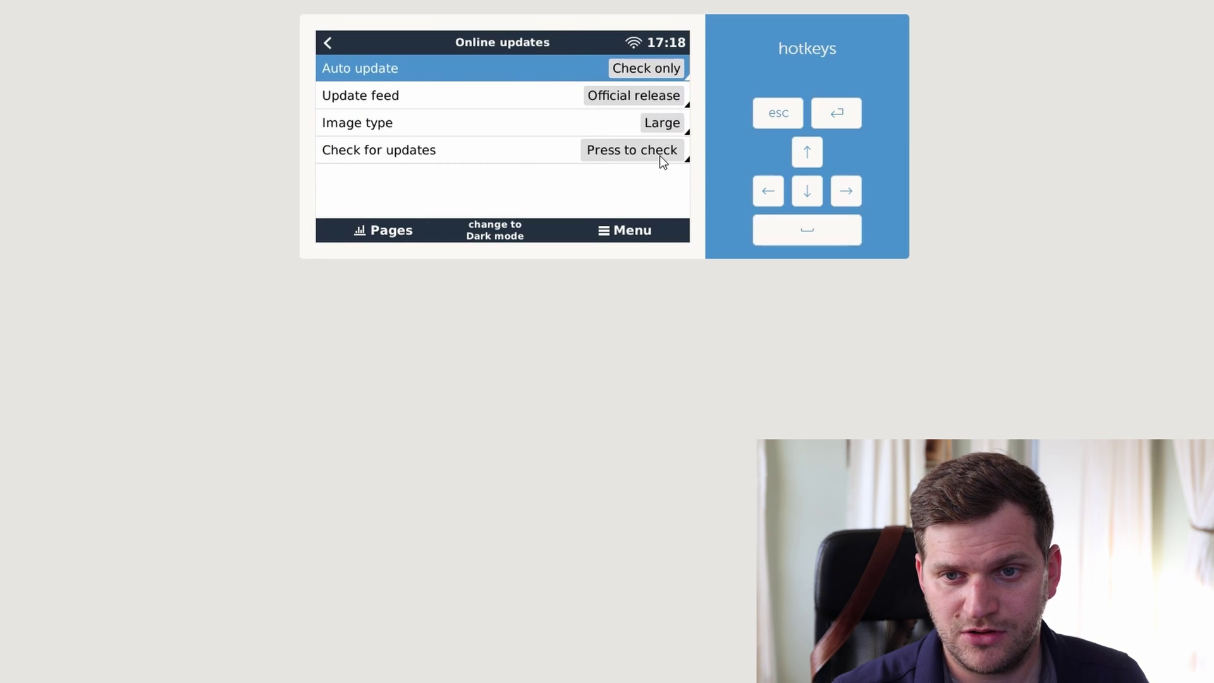
click(326, 41)
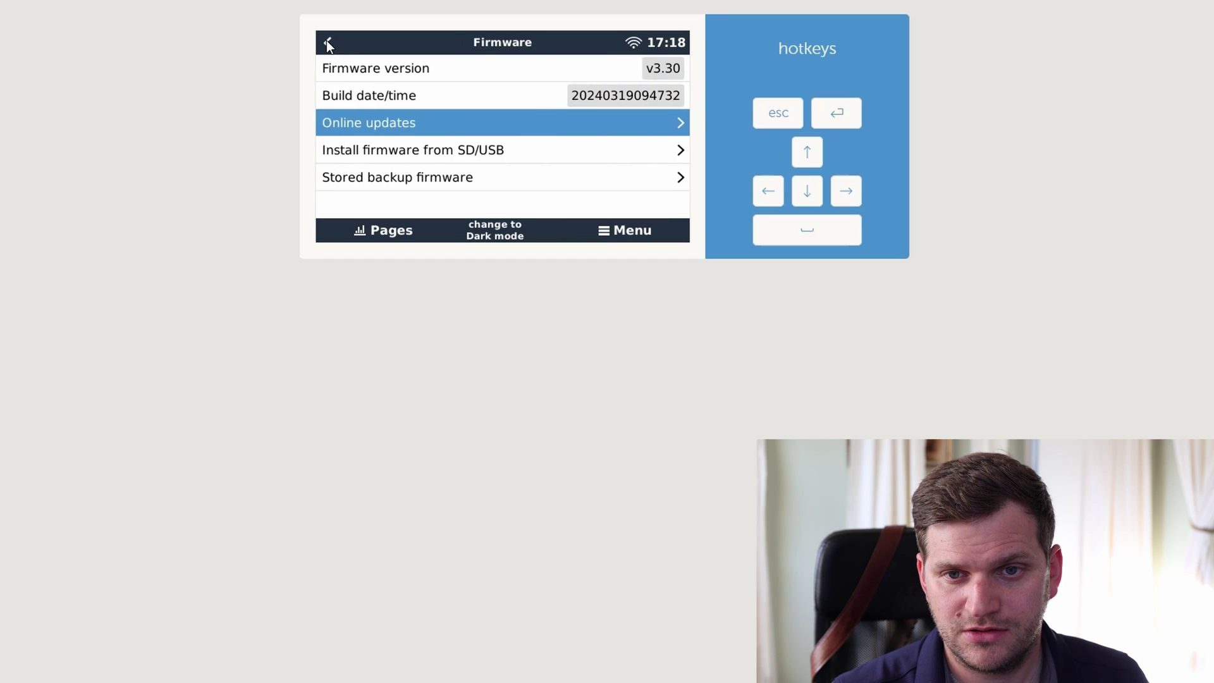
click(327, 42)
- Scroll the Settings list down to Package manager and back, then reopen Settings from the Device List
click(821, 199)
click(821, 199)
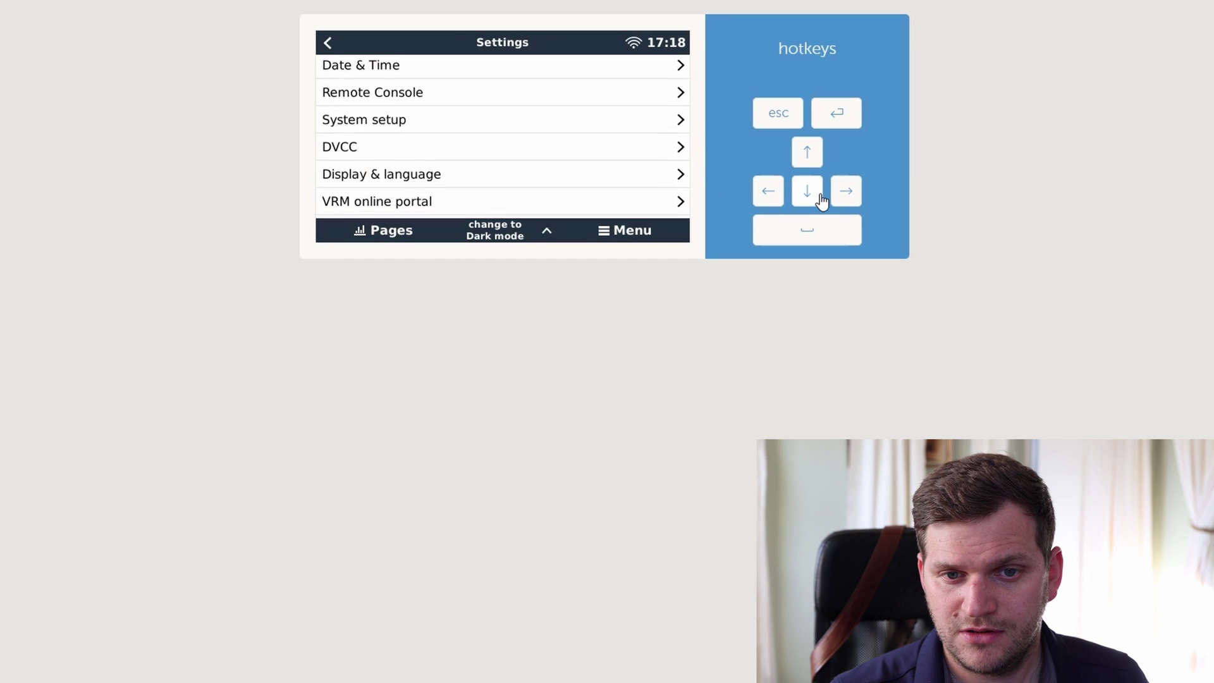
click(821, 199)
click(820, 199)
click(815, 152)
click(814, 152)
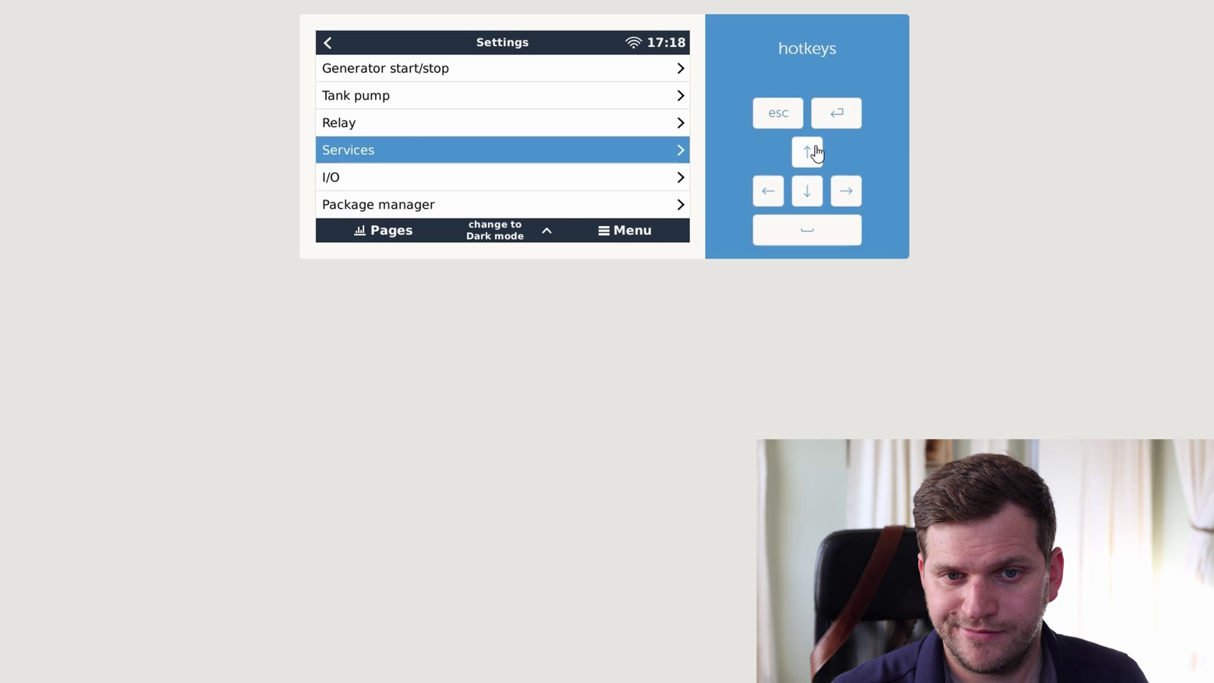
click(814, 152)
click(815, 152)
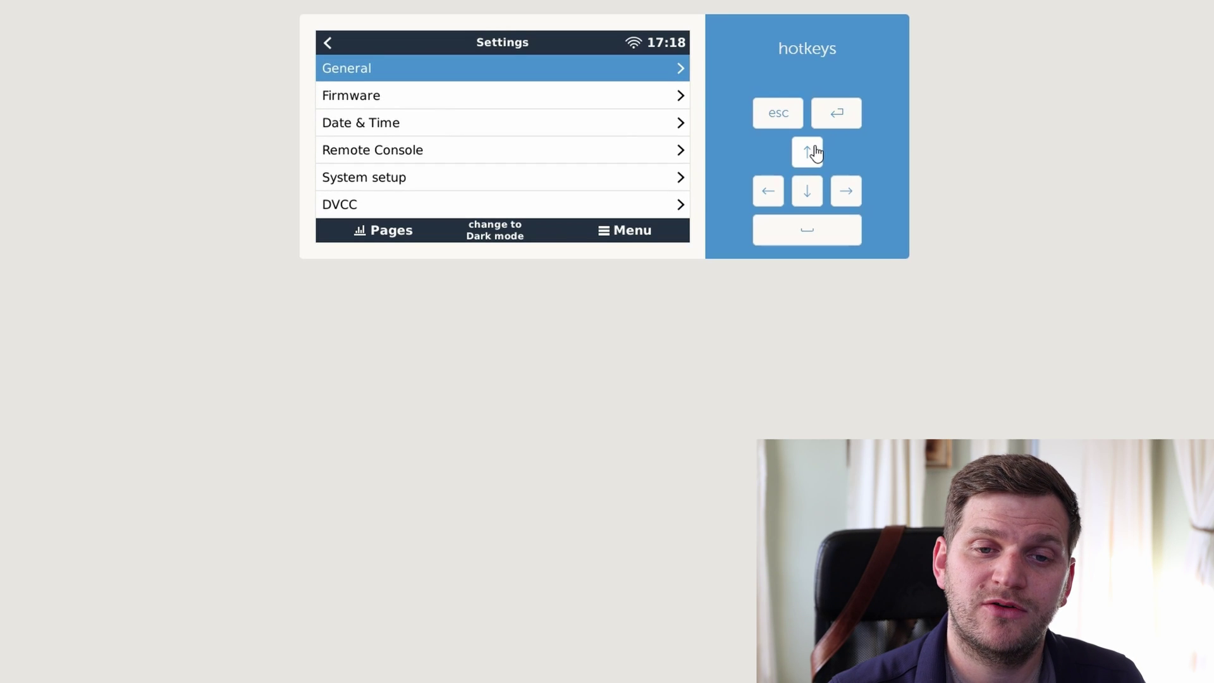
click(820, 198)
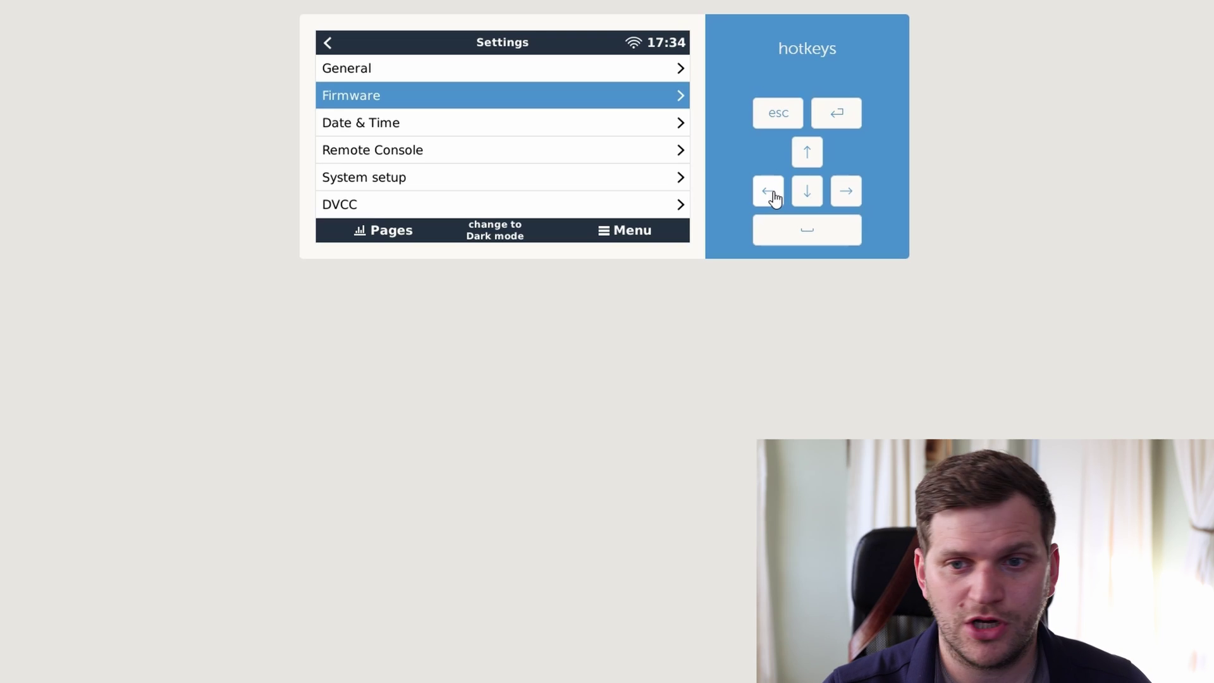
click(774, 196)
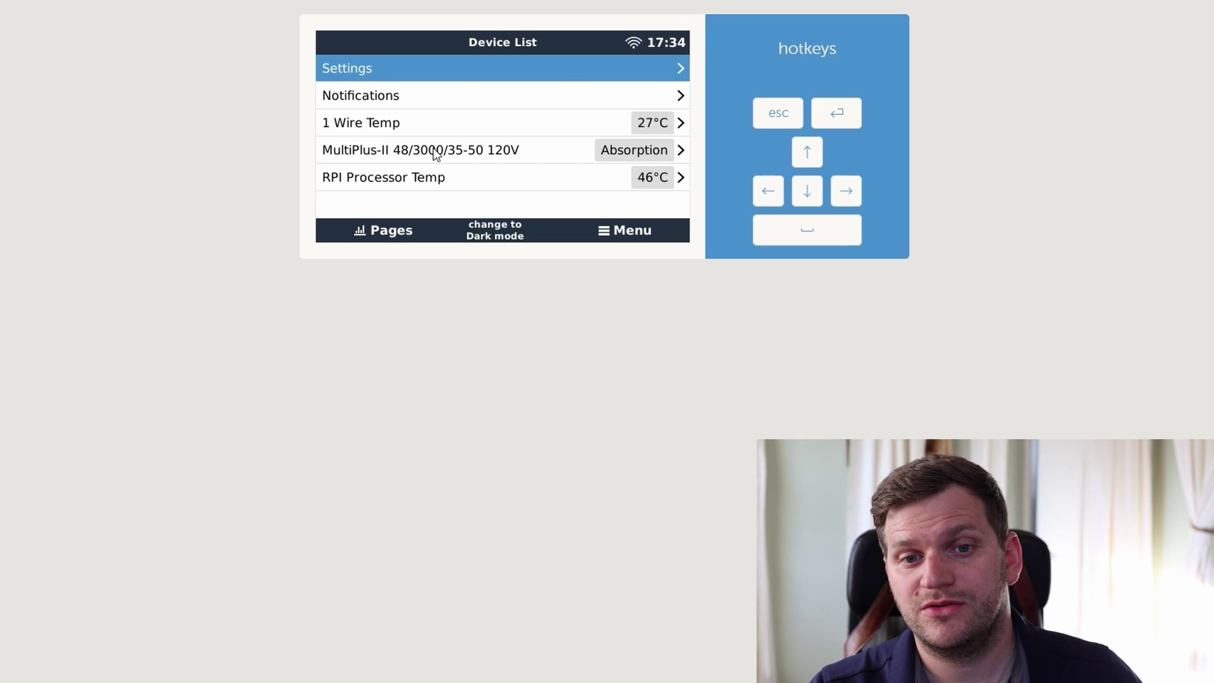
click(452, 70)
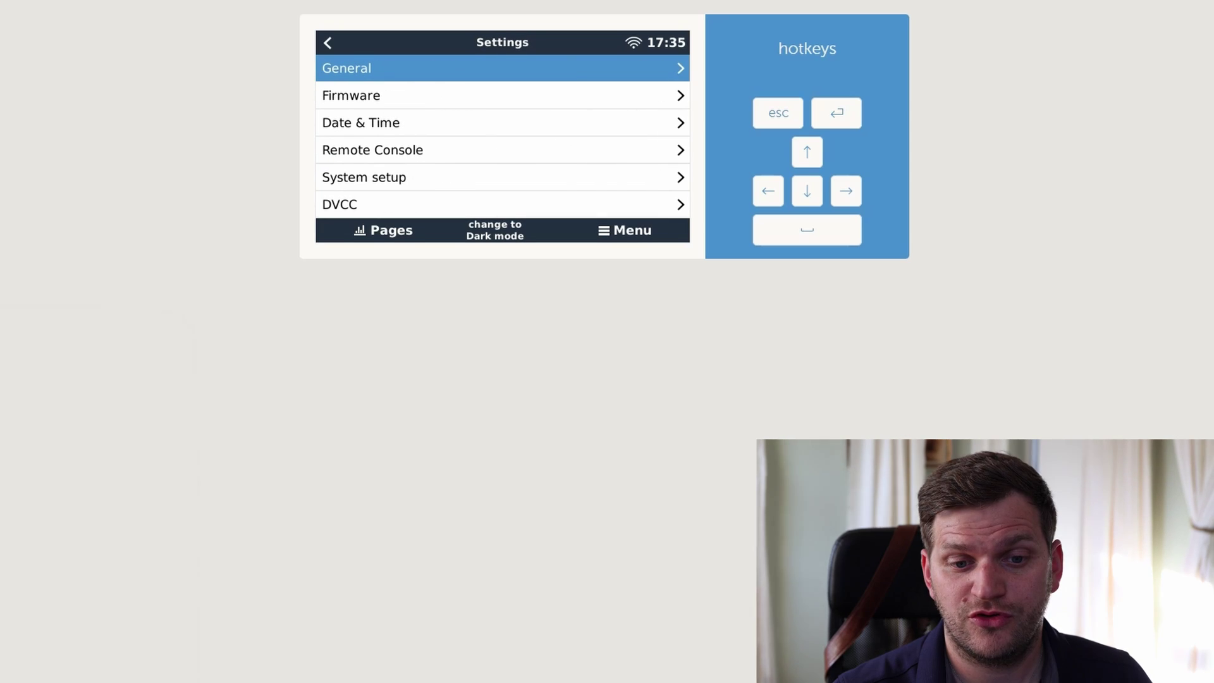
- SSH into 192.168.1.53 and log in as root
text(192.1)
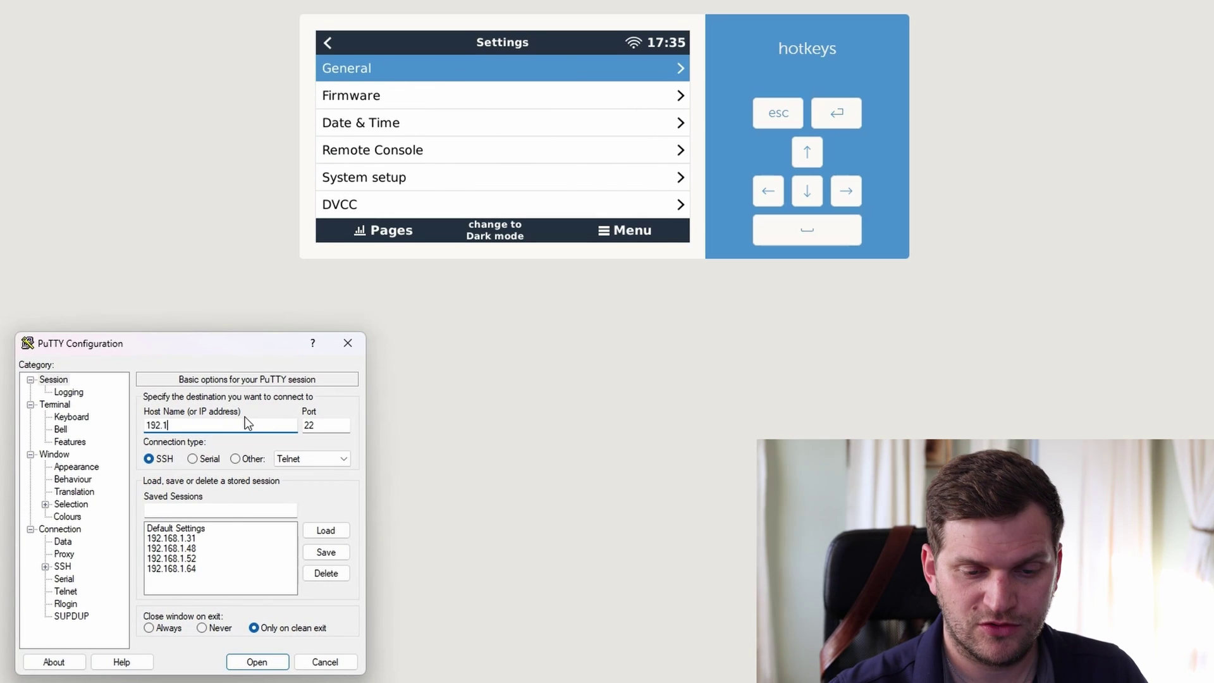
text(68.1.53)
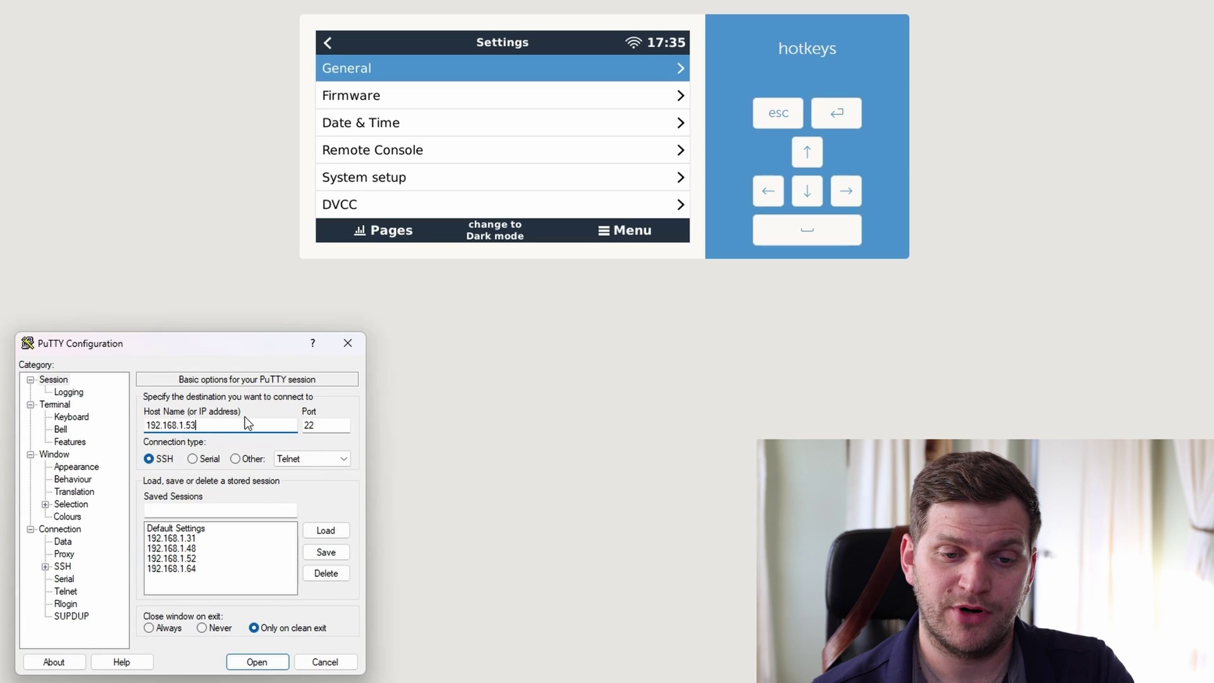
key(Return)
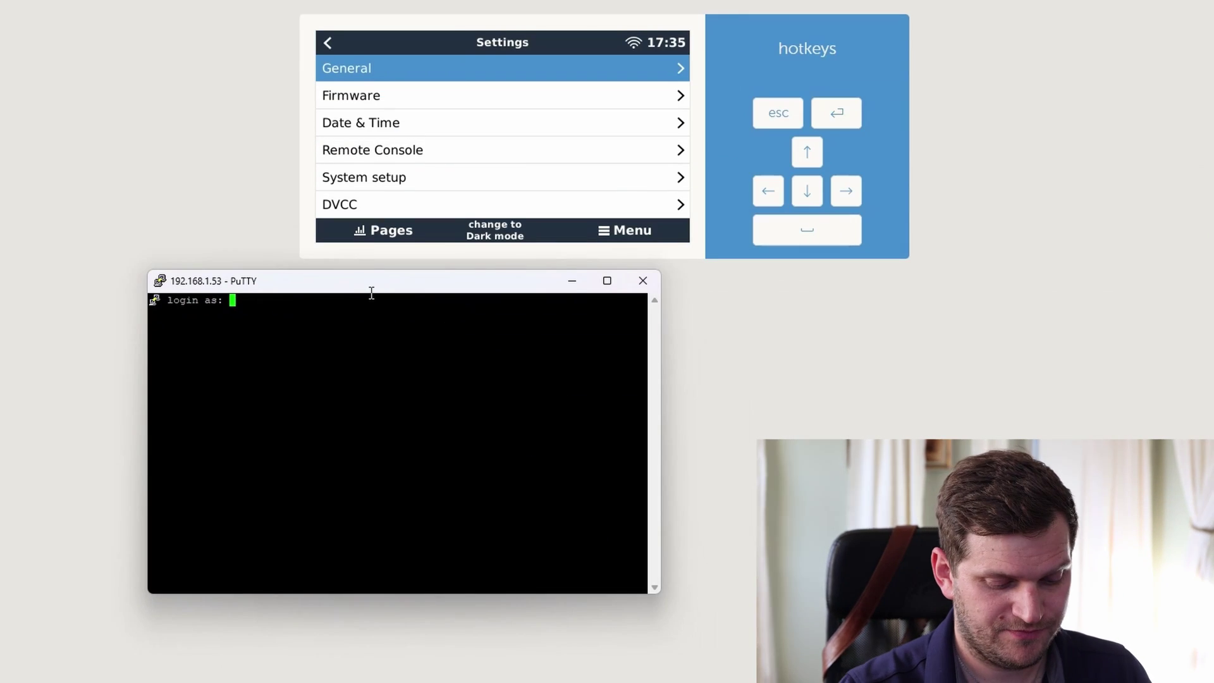
text(root)
key(Return)
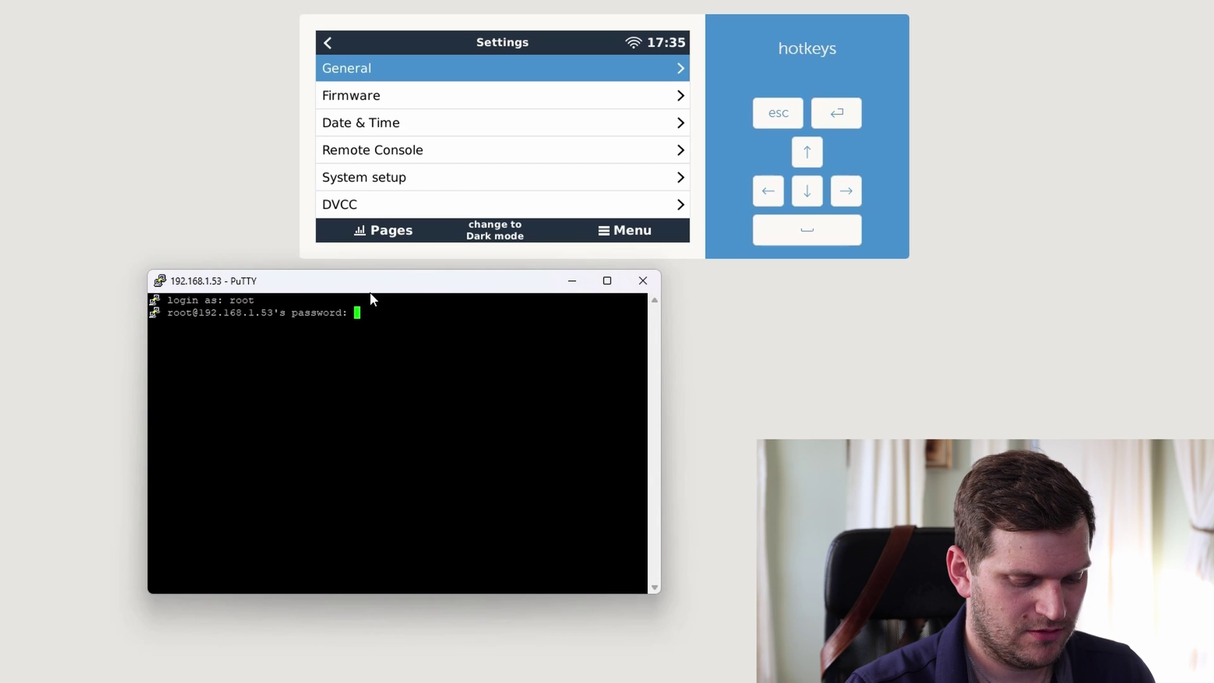
key(Return)
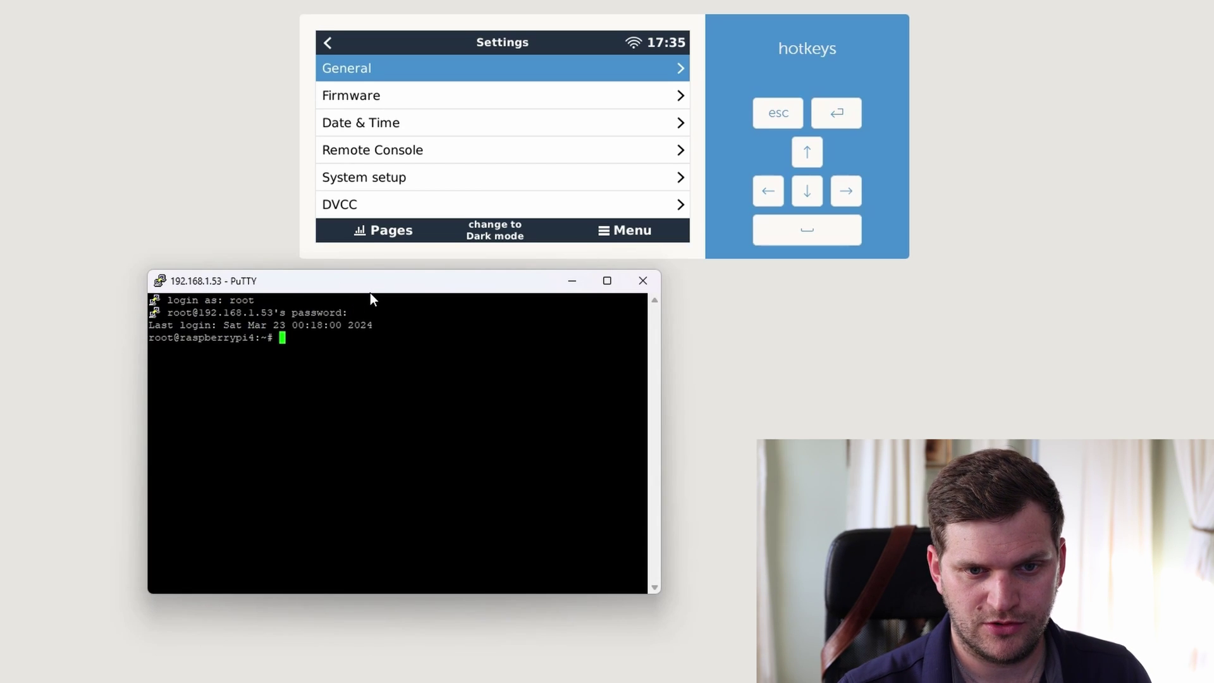
- Rename /etc/venus/headless to headless.off and reboot the device
key(Return)
key(Return)
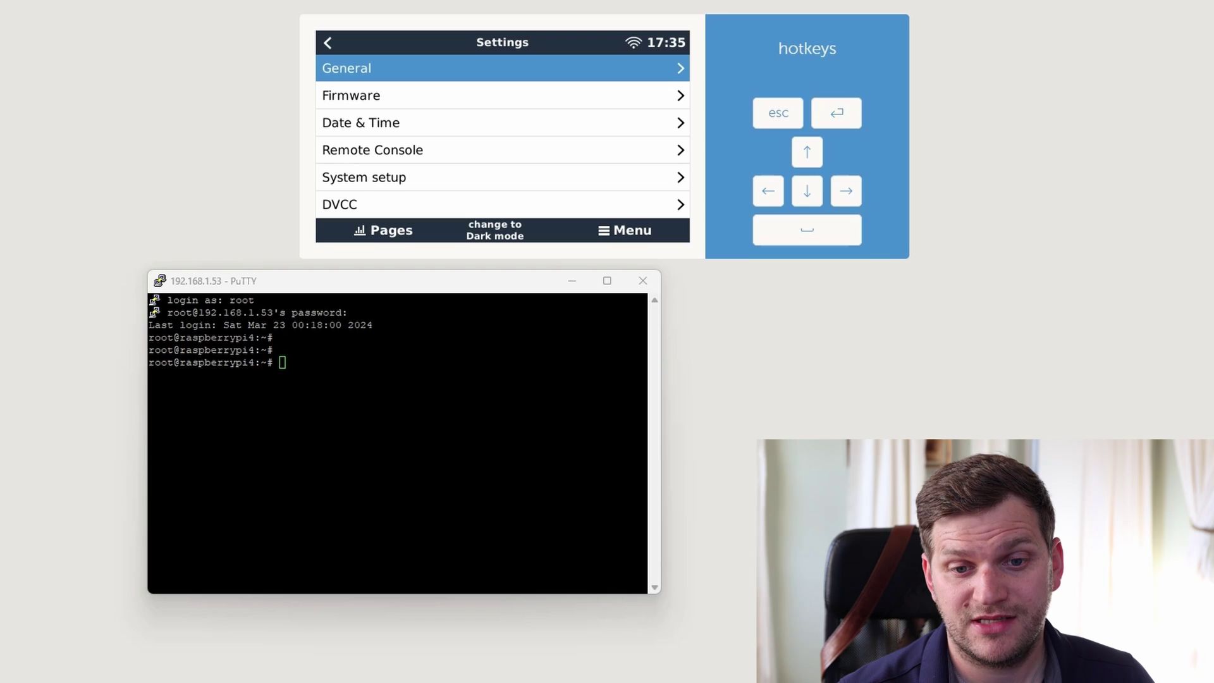
right_click(395, 415)
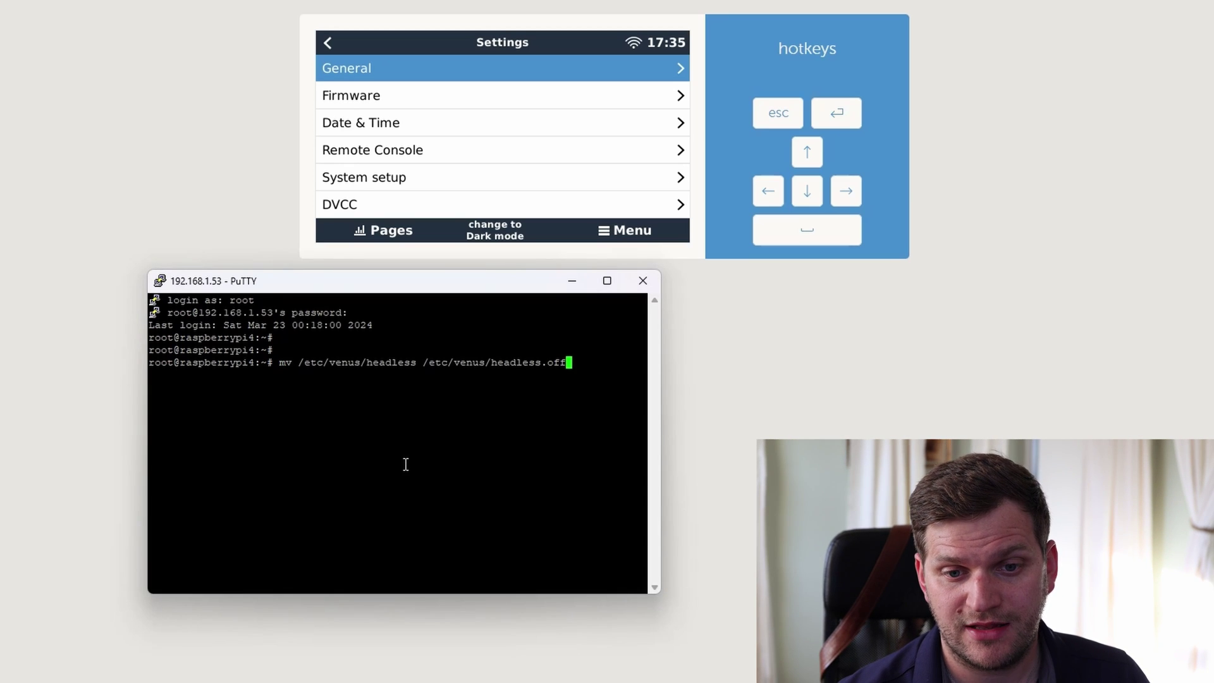
key(Return)
text(reboot)
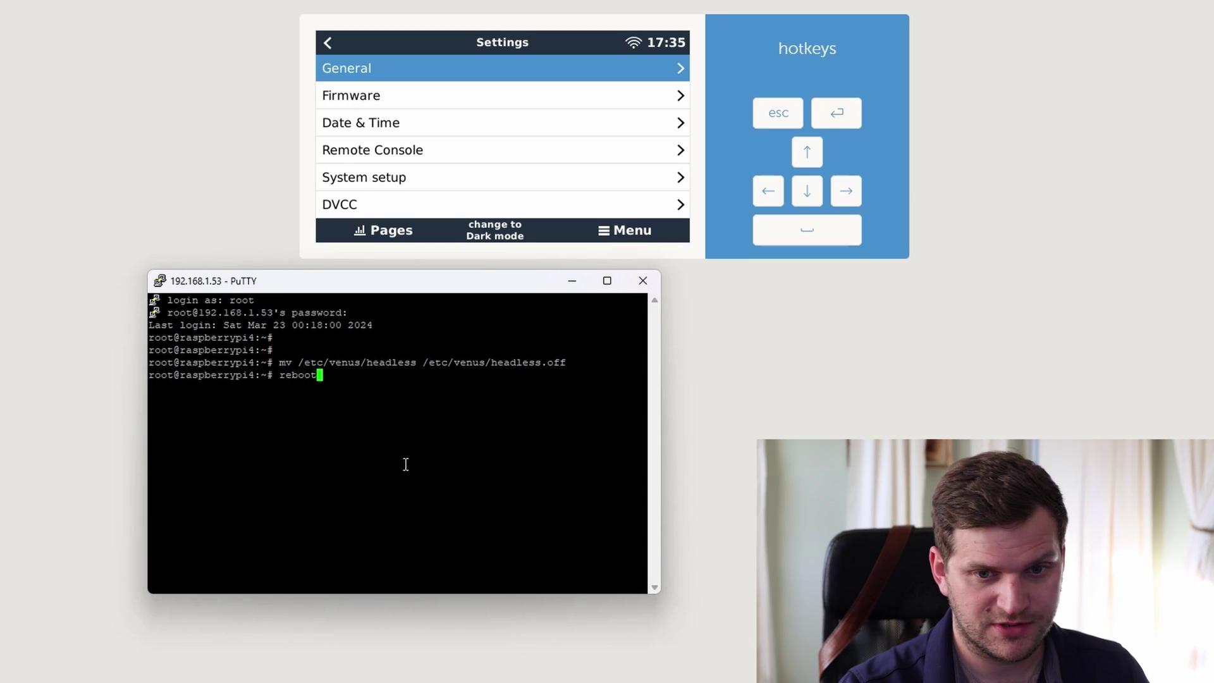
key(Return)
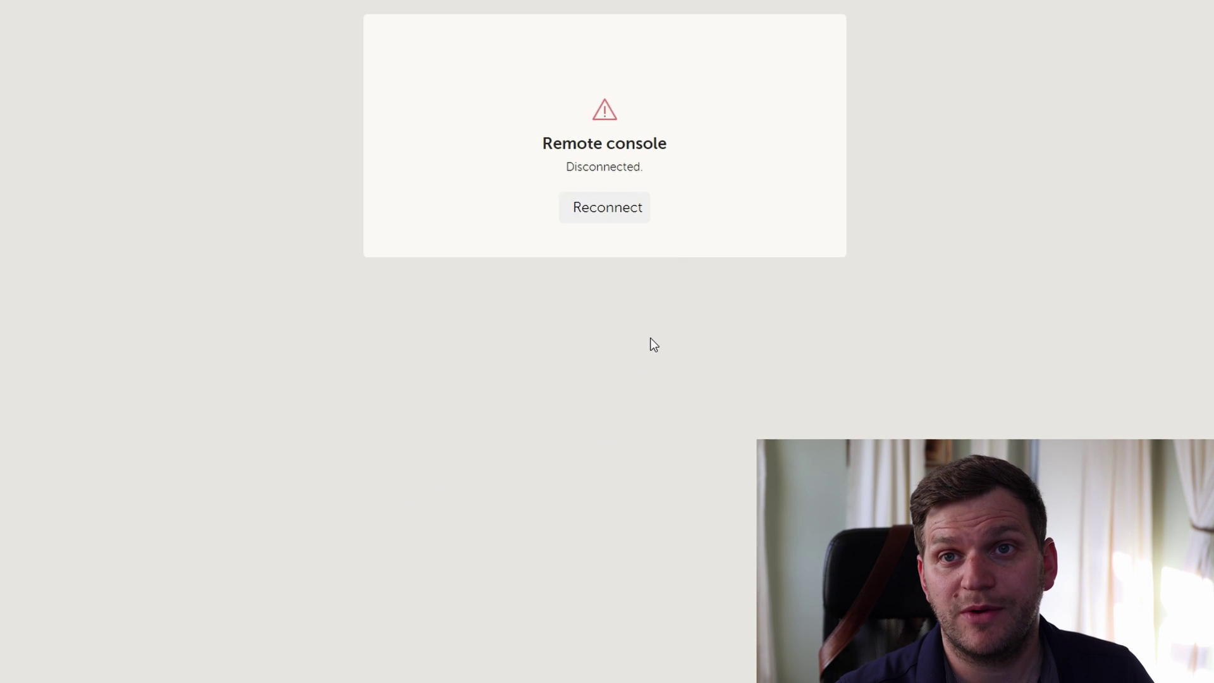
- Reconnect the console after the reboot and switch its display to light mode
click(608, 208)
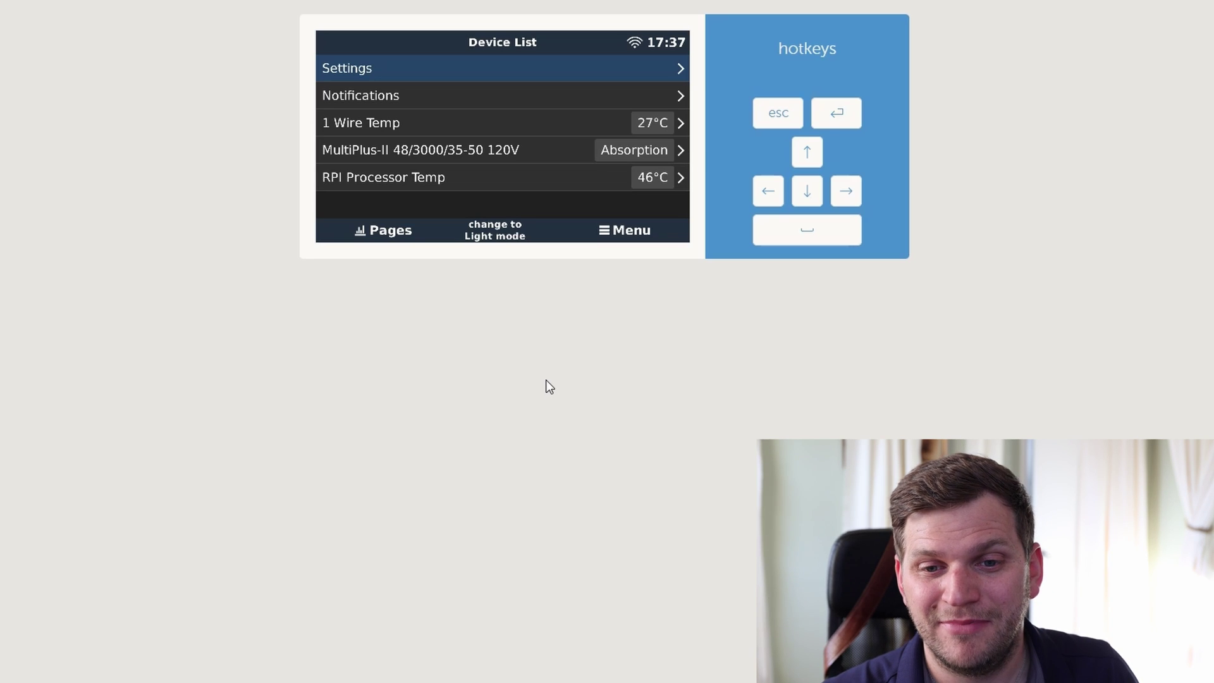
click(504, 229)
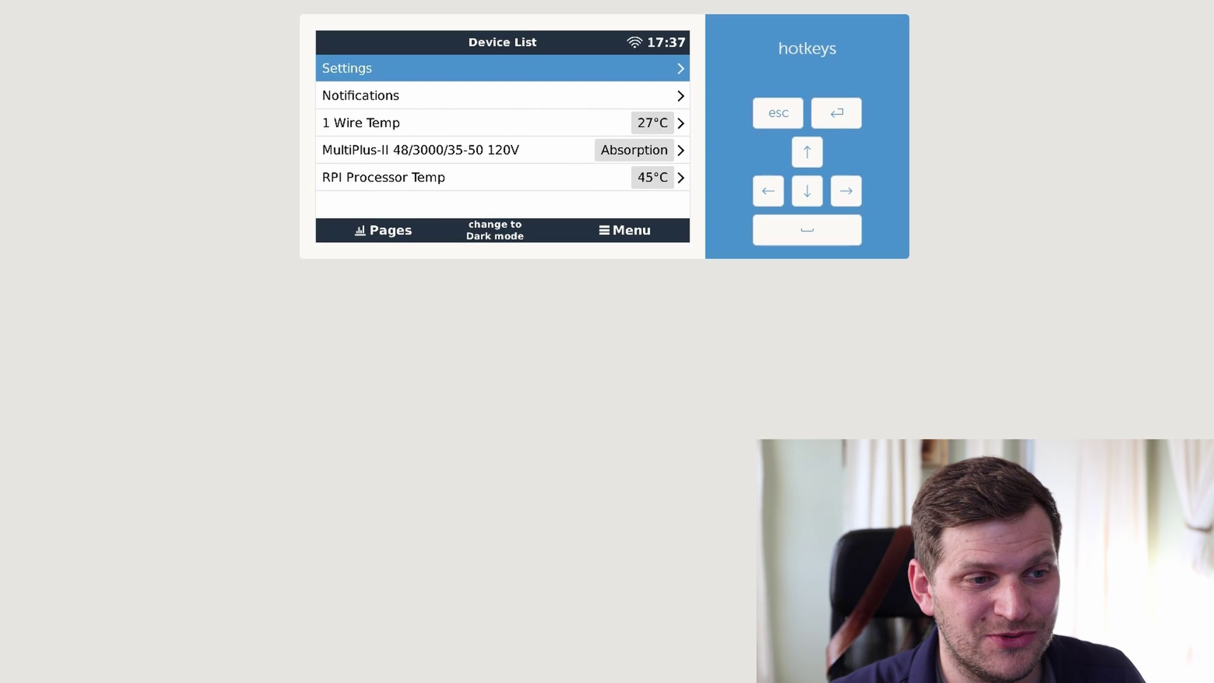
- Restart the PuTTY session and log in as root
drag(0, 377, 242, 378)
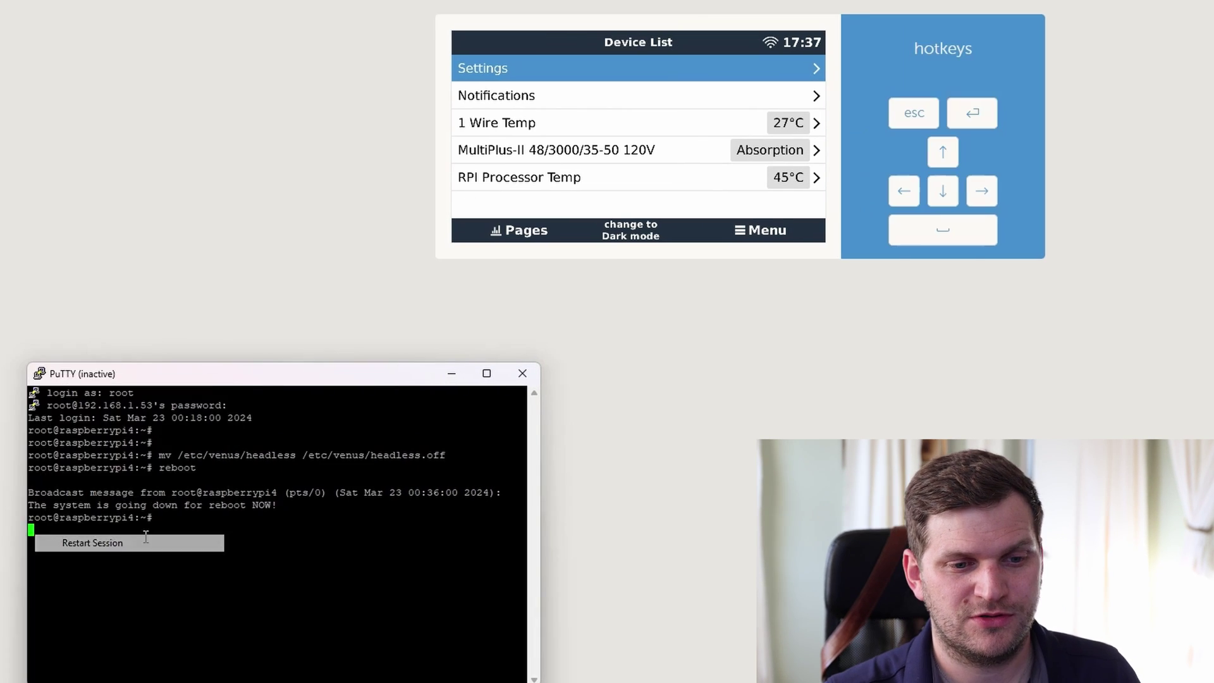
click(57, 541)
text(root)
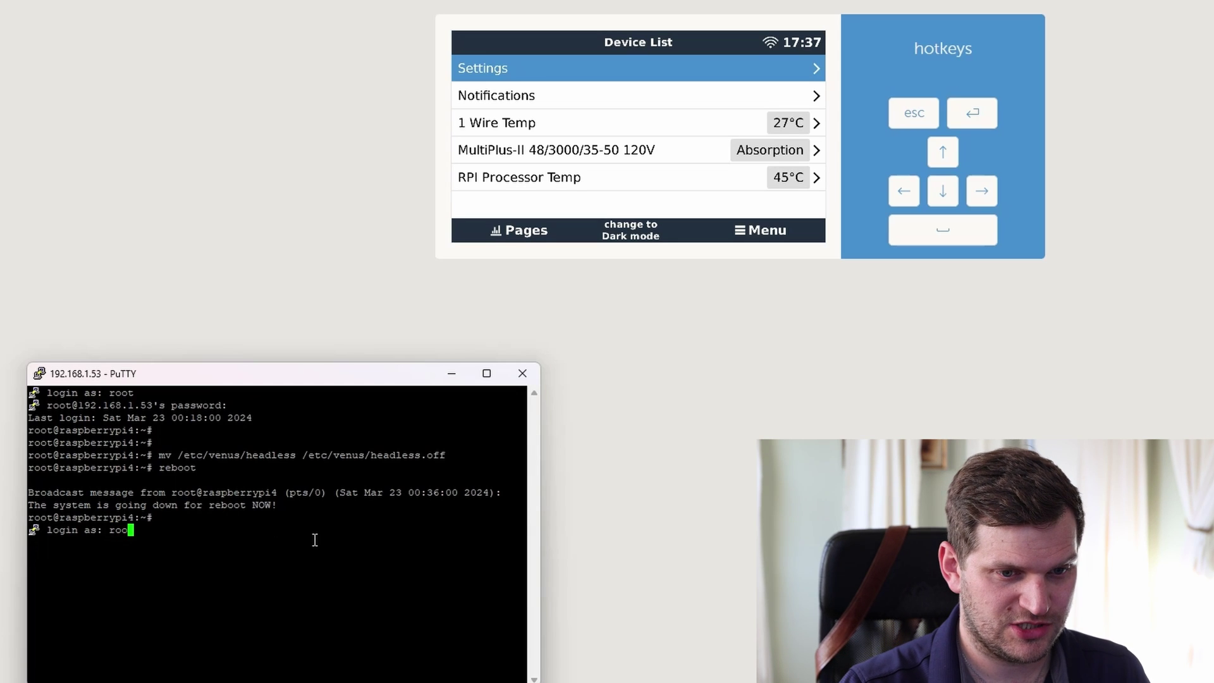
key(Return)
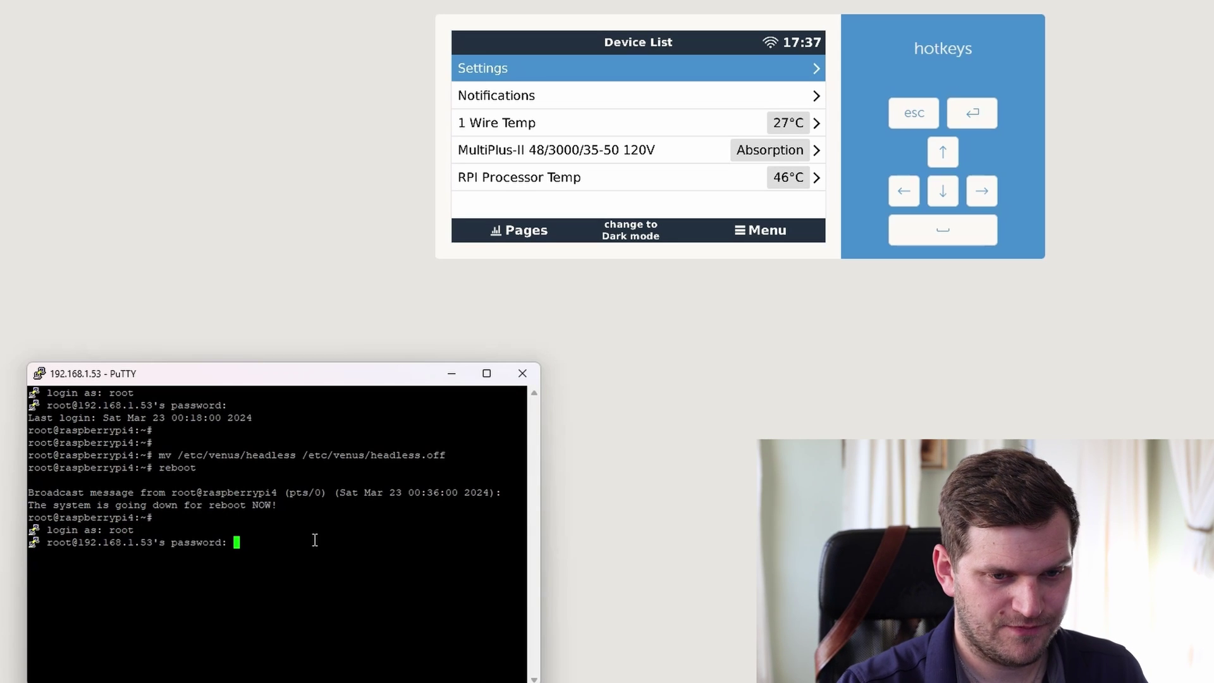
key(Return)
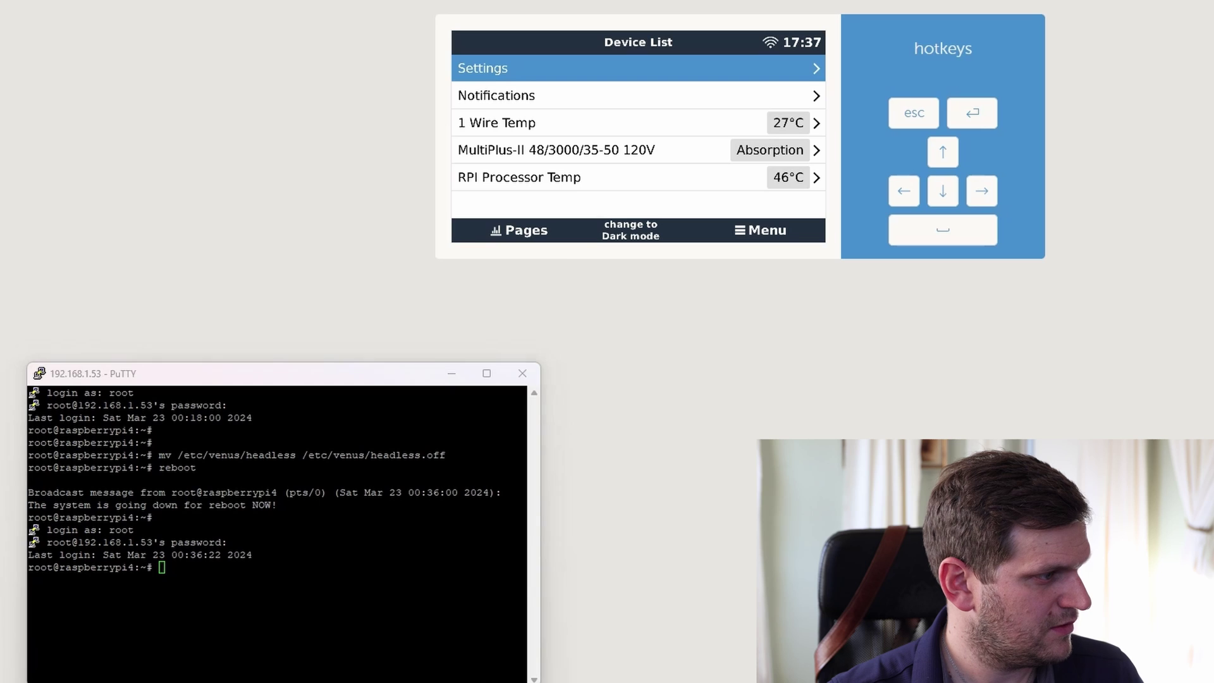
- Rename /etc/venus/headless.off back to headless and reboot the device
right_click(262, 582)
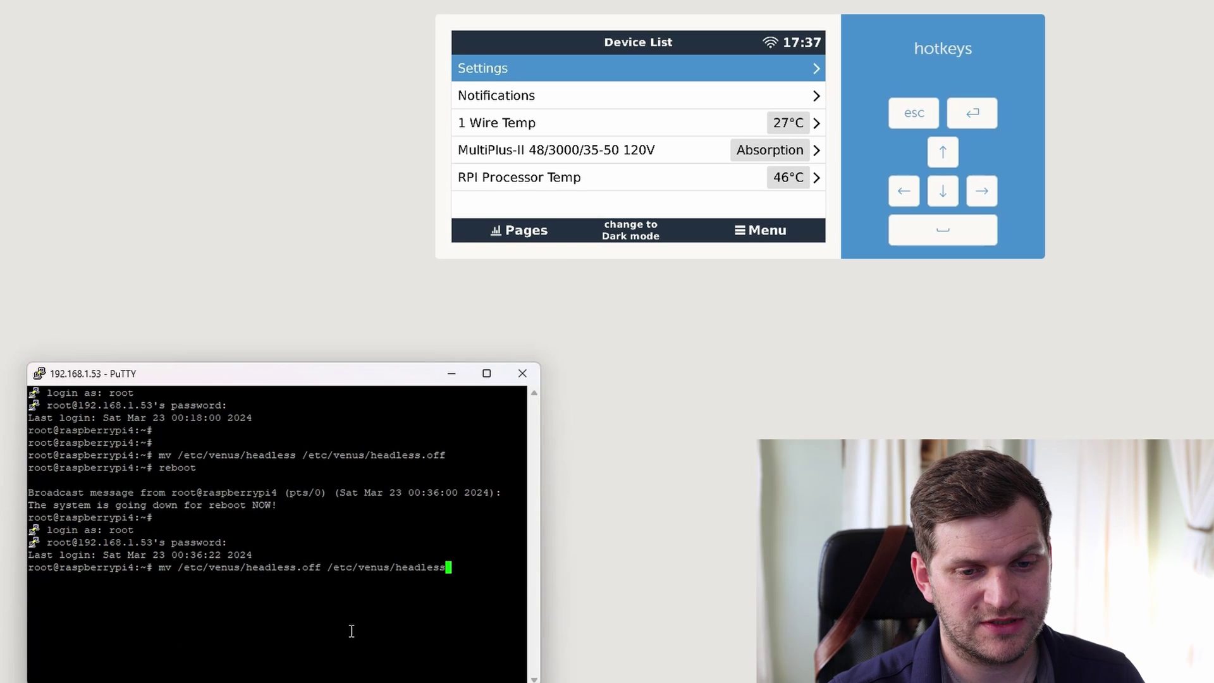
key(Return)
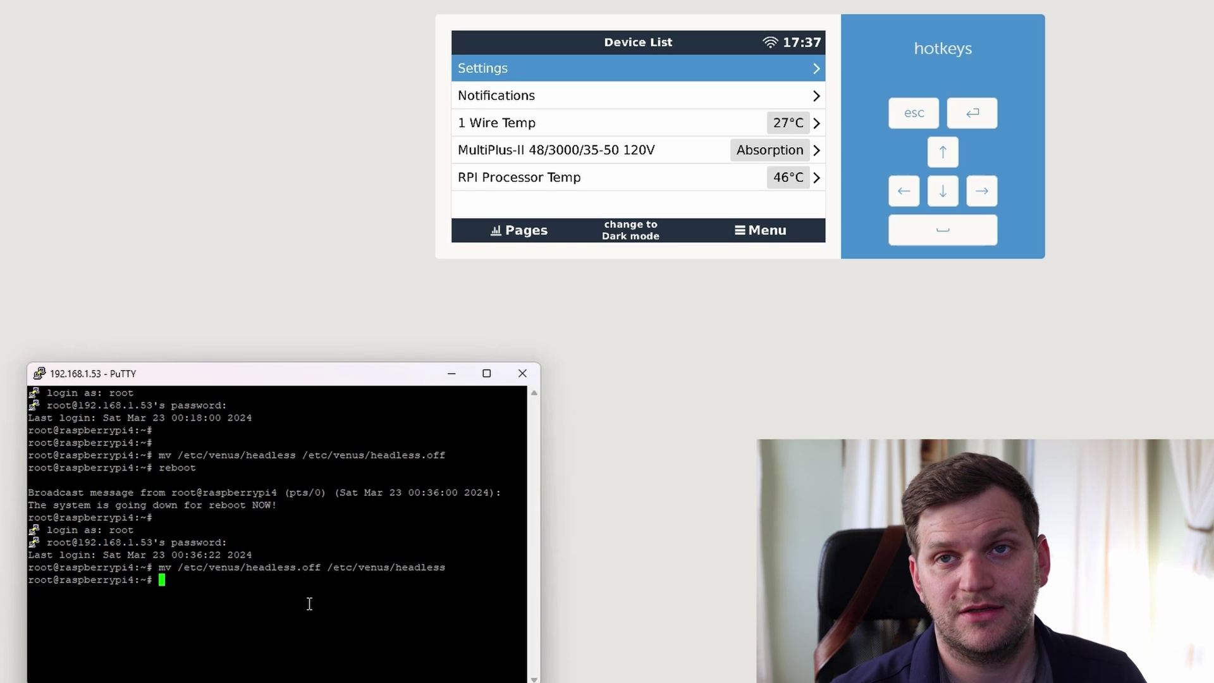
text(reboot)
key(Return)
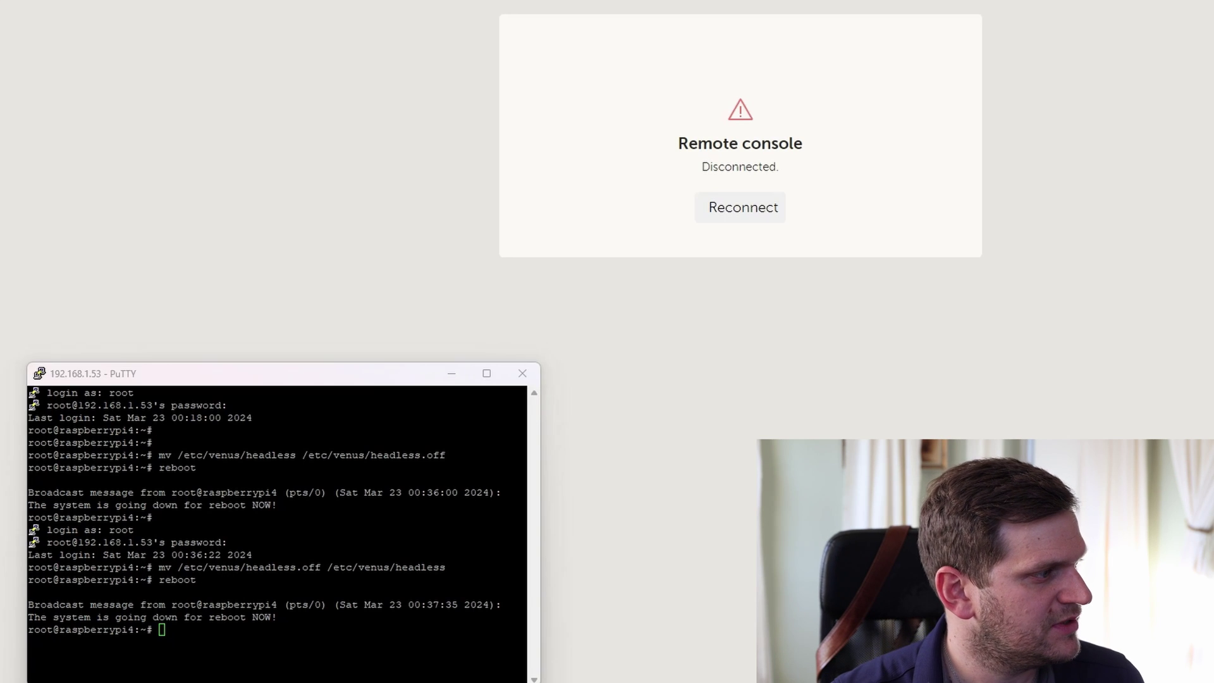
- Reconnect the console, then restart the PuTTY session and log in as root
click(762, 215)
key(alt+Tab)
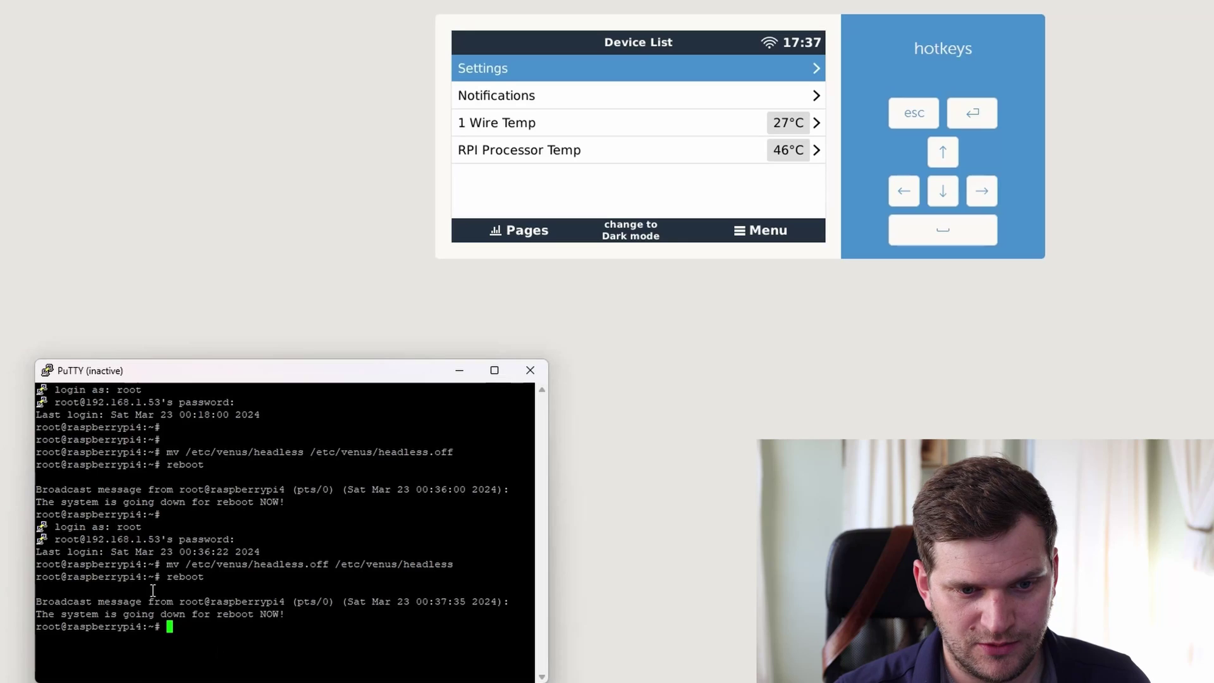
click(46, 371)
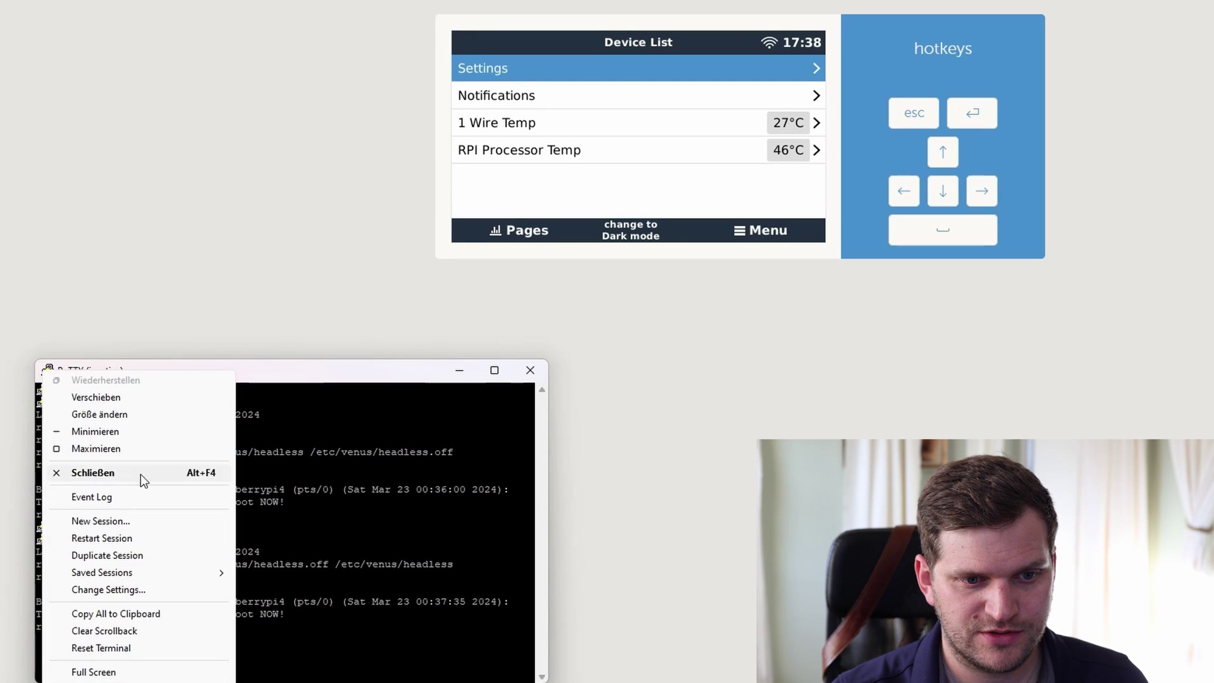
click(130, 539)
text(root)
key(Return)
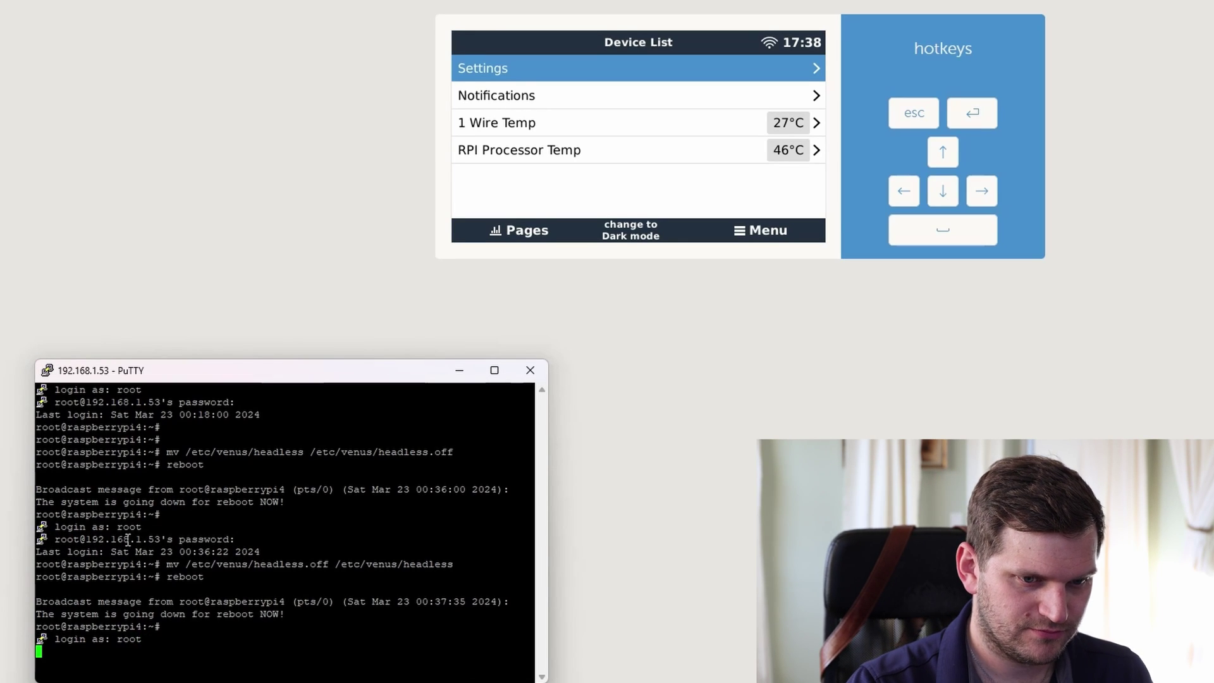
key(Return)
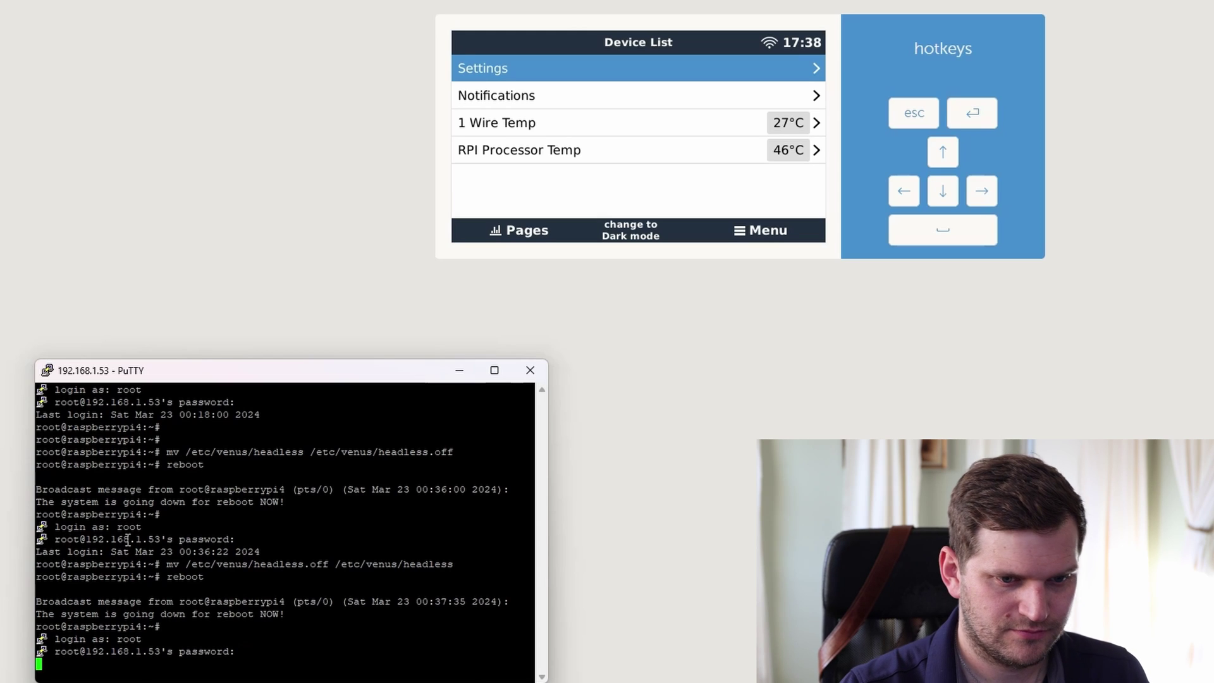
- Run ts_calibrate twice; both attempts report command not found
key(Return)
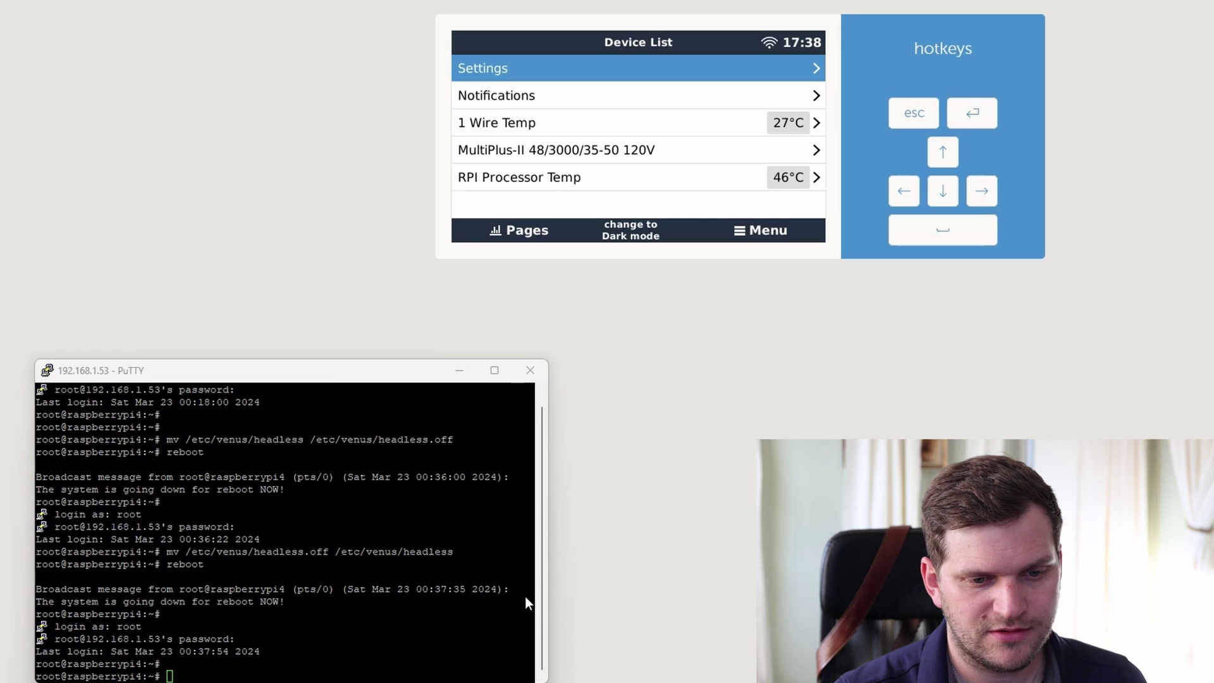
click(330, 569)
text(ts_calibrate)
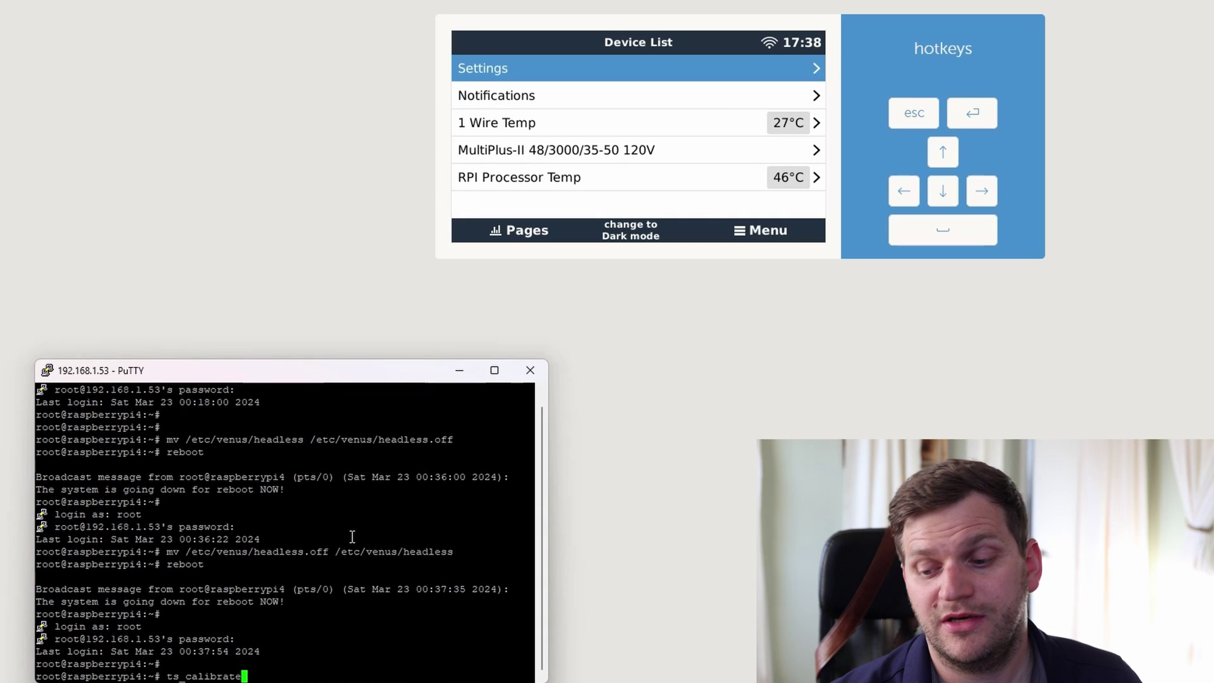
key(Return)
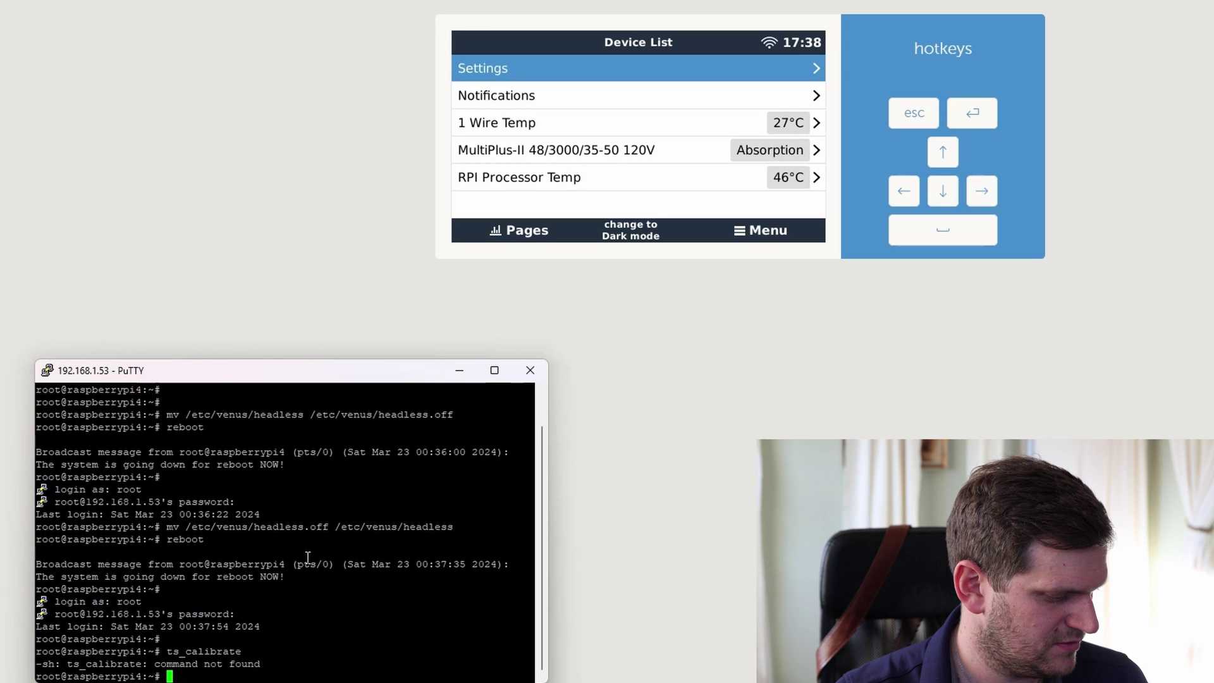
key(Up)
key(Return)
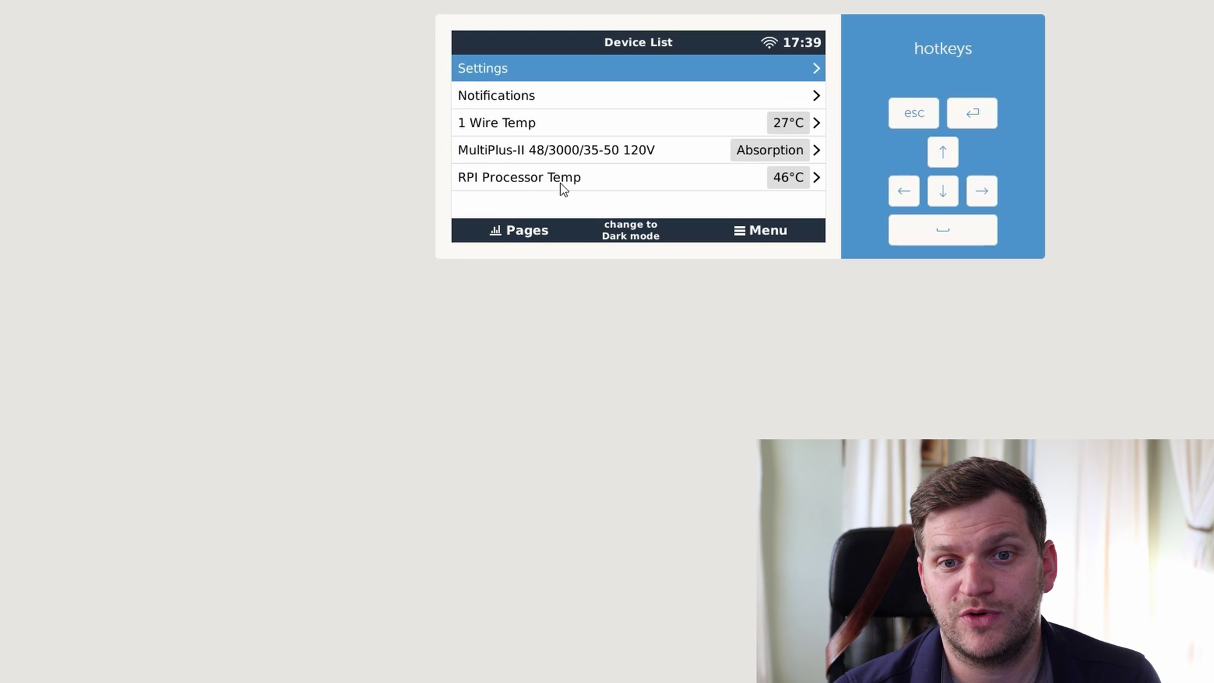
- Open Settings > Firmware > Stored backup firmware, find 'Backup firmware not available', and return to Firmware
click(513, 78)
click(531, 99)
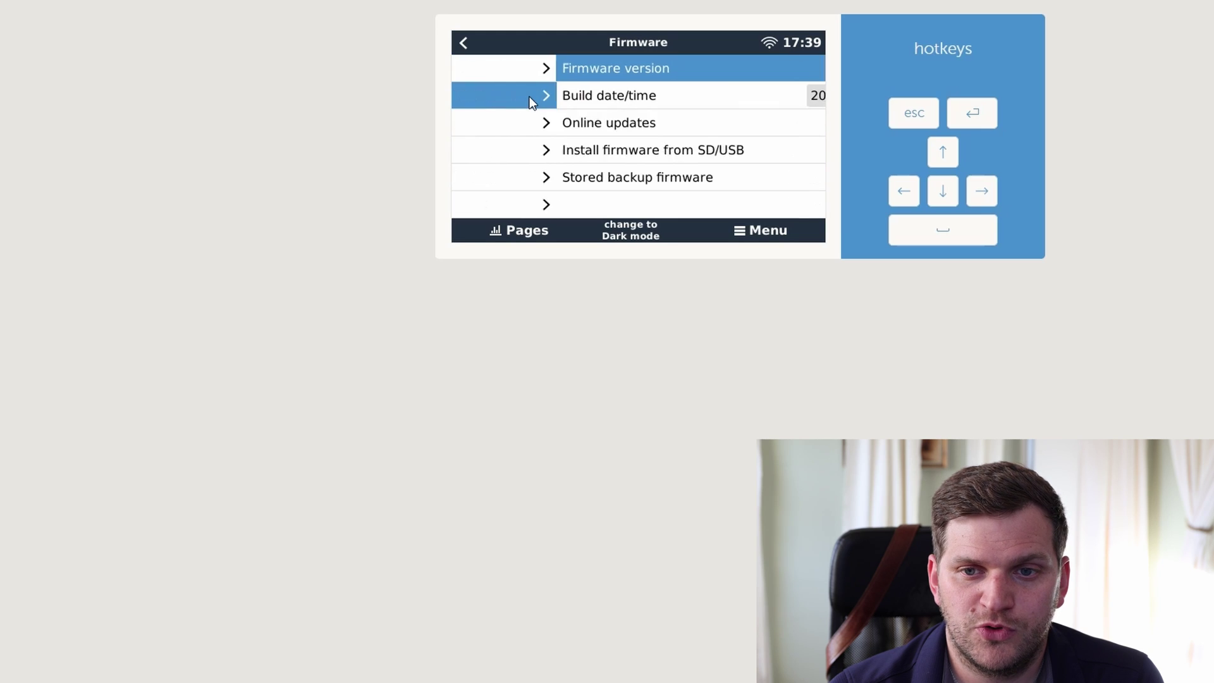
click(517, 182)
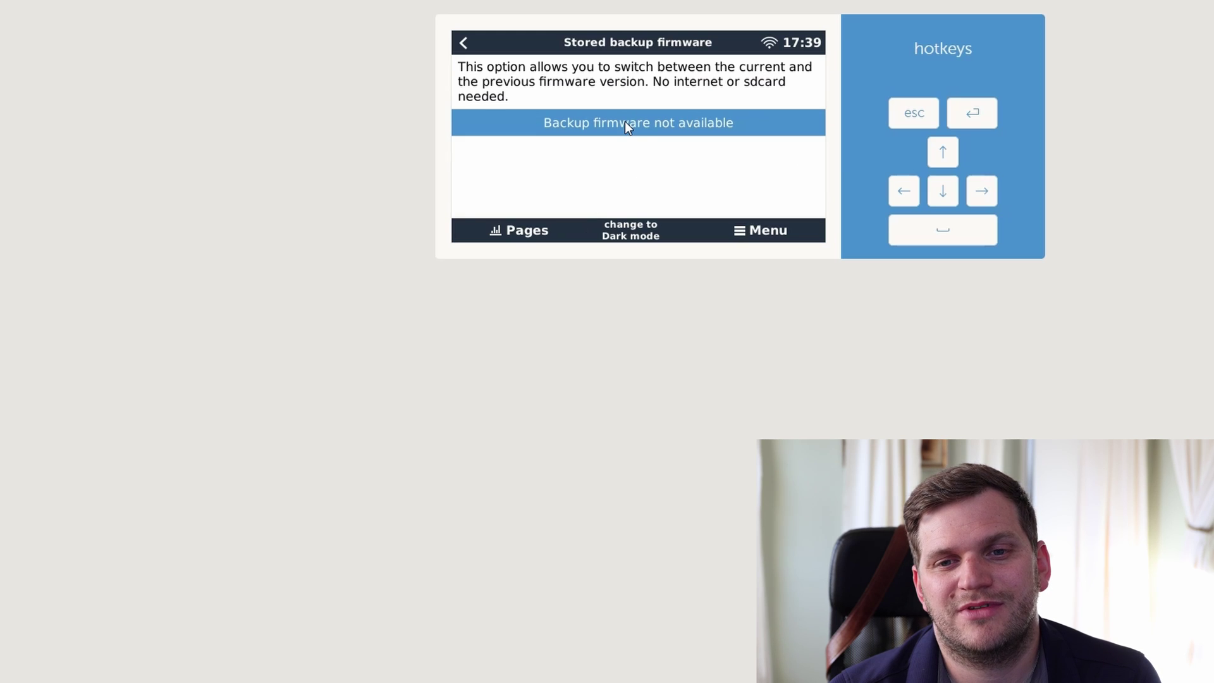
click(464, 42)
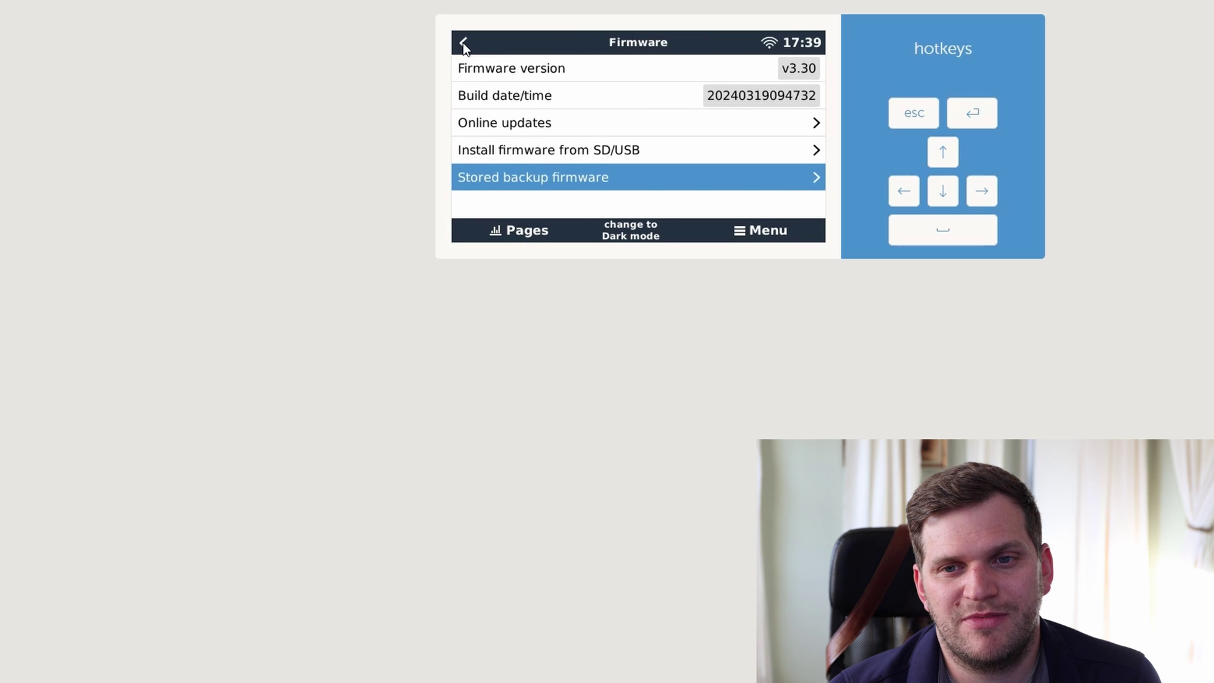